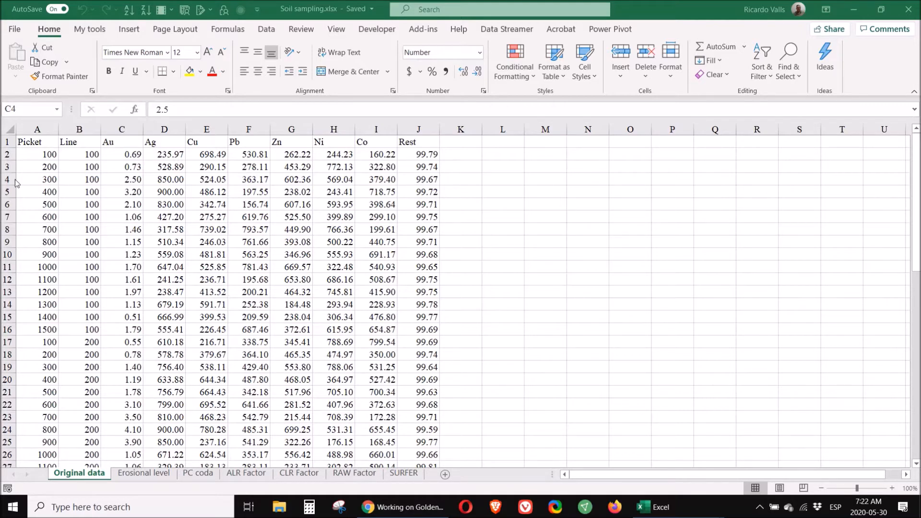
# Step: Insert the recommended scatter chart from the Picket and Line columns of the Original data sheet
pyautogui.click(33, 141)
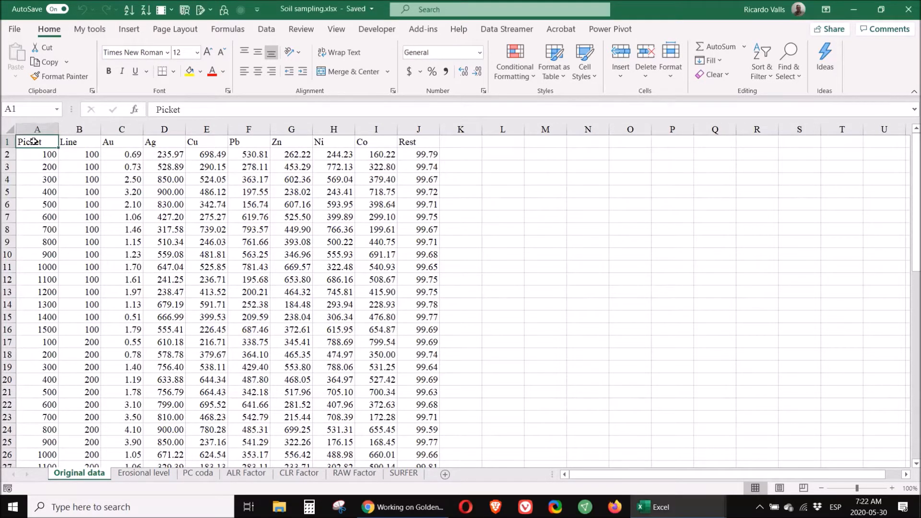
pyautogui.hotkey('shift', 'Right')
pyautogui.hotkey('ctrl', 'shift', 'Down')
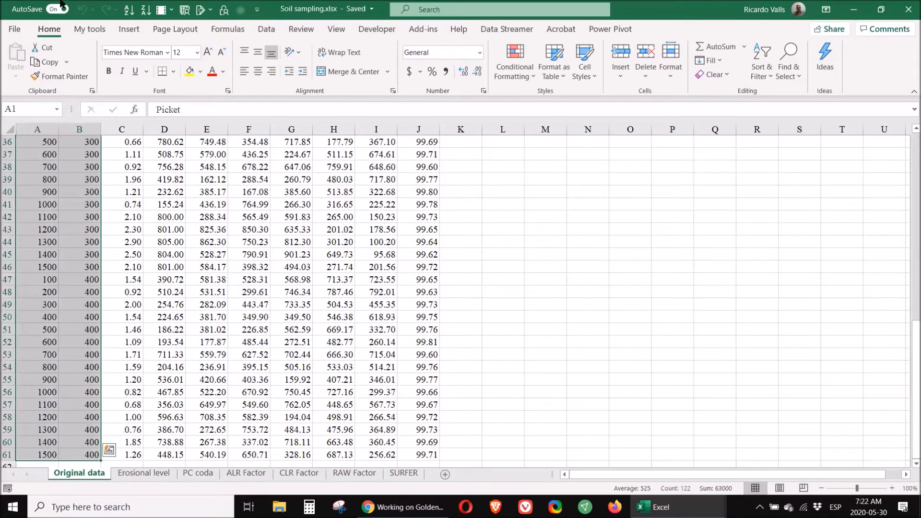
pyautogui.click(129, 30)
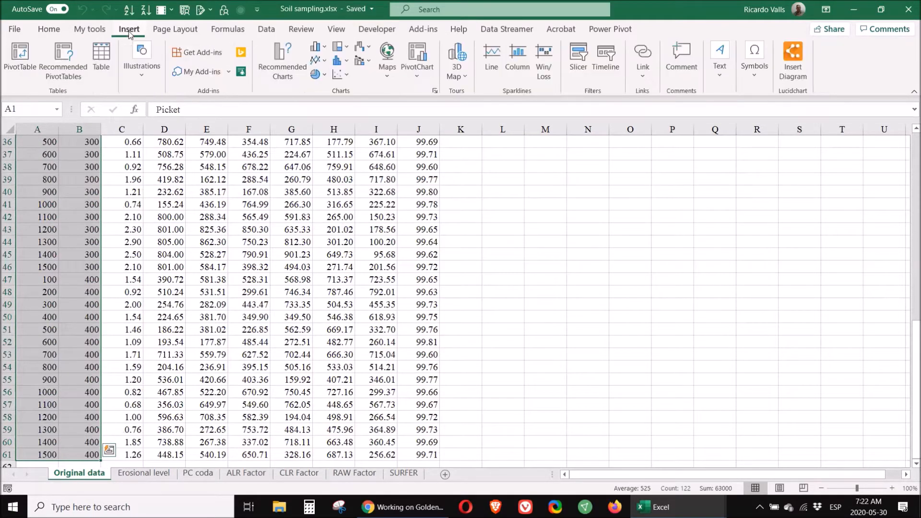
pyautogui.click(283, 53)
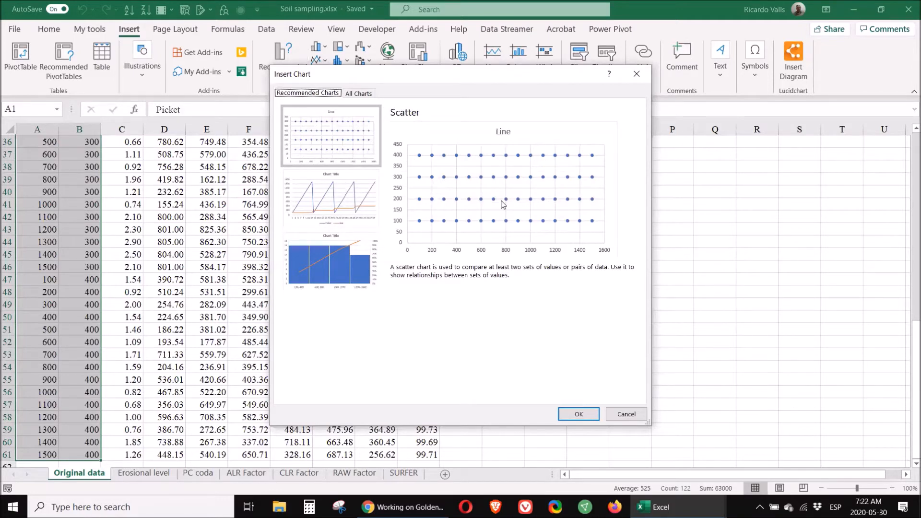
pyautogui.click(578, 414)
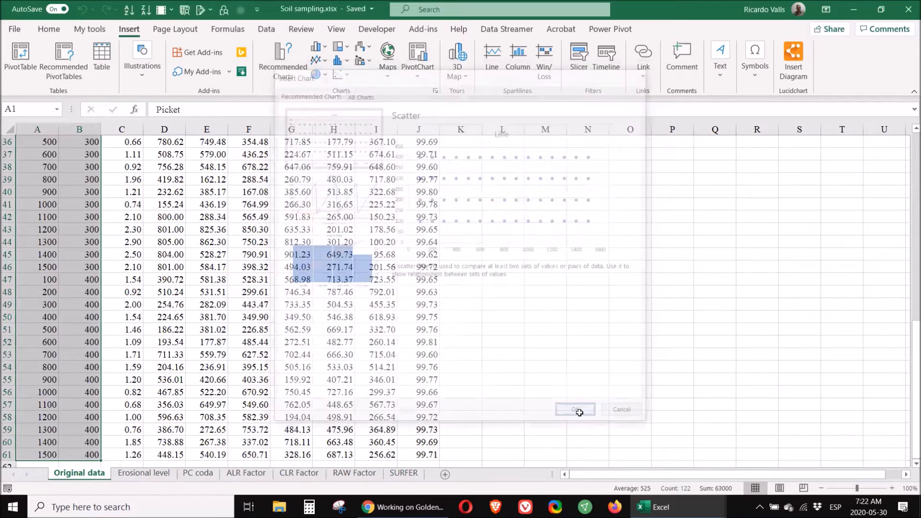
pyautogui.click(291, 217)
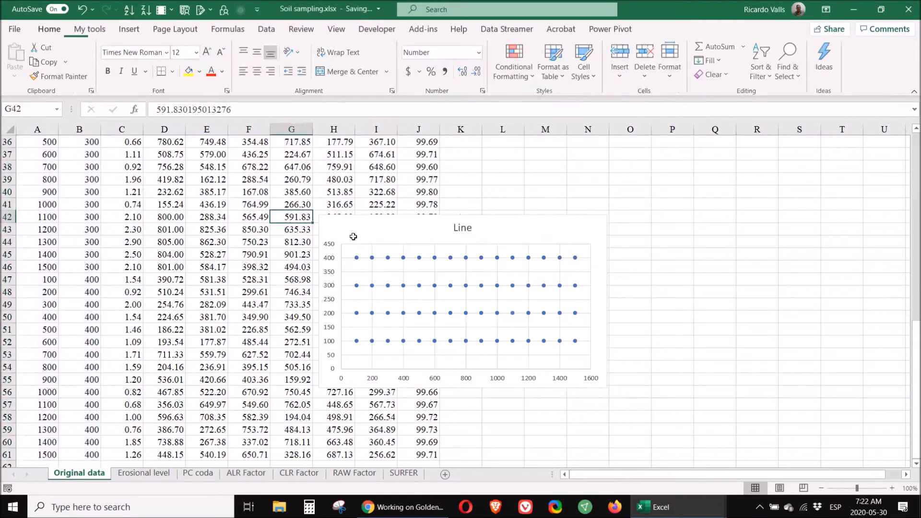
# Step: Delete the scatter chart and return to the first rows of data to inspect the Rest column
pyautogui.click(599, 220)
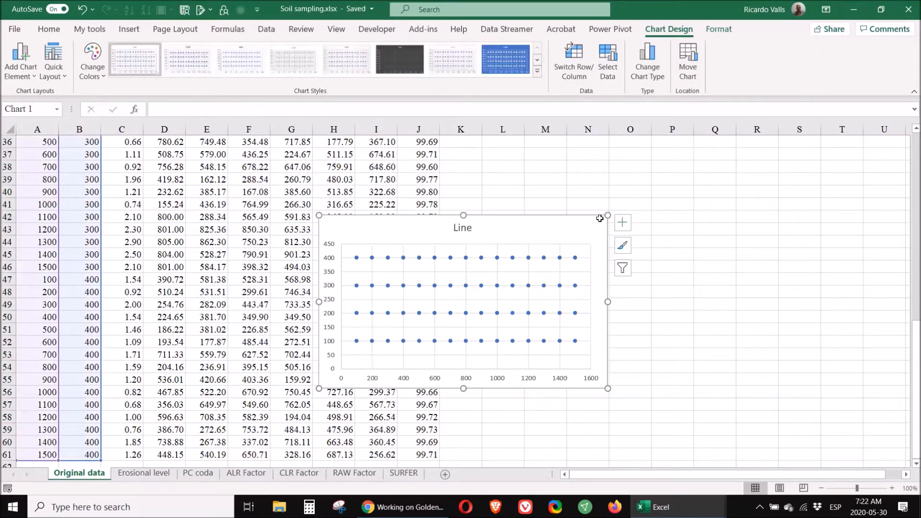
pyautogui.press('Delete')
pyautogui.hotkey('ctrl', 'Up')
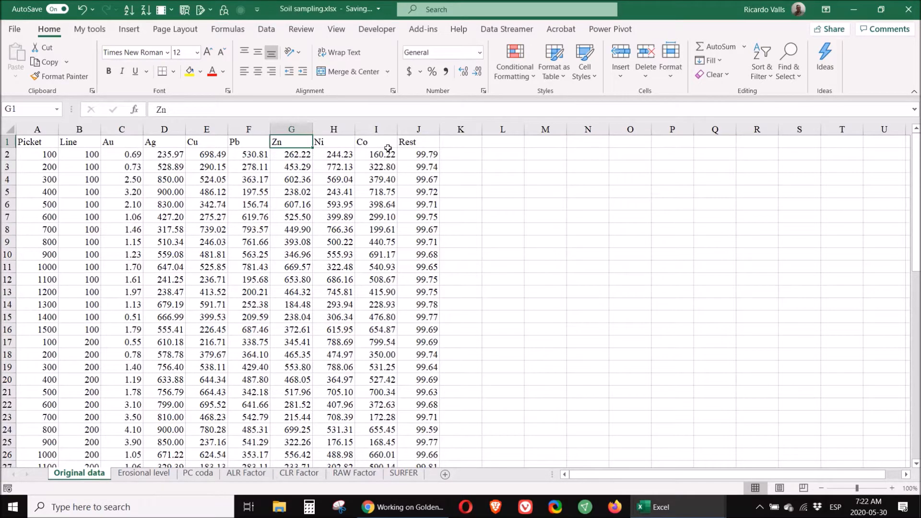
pyautogui.click(426, 153)
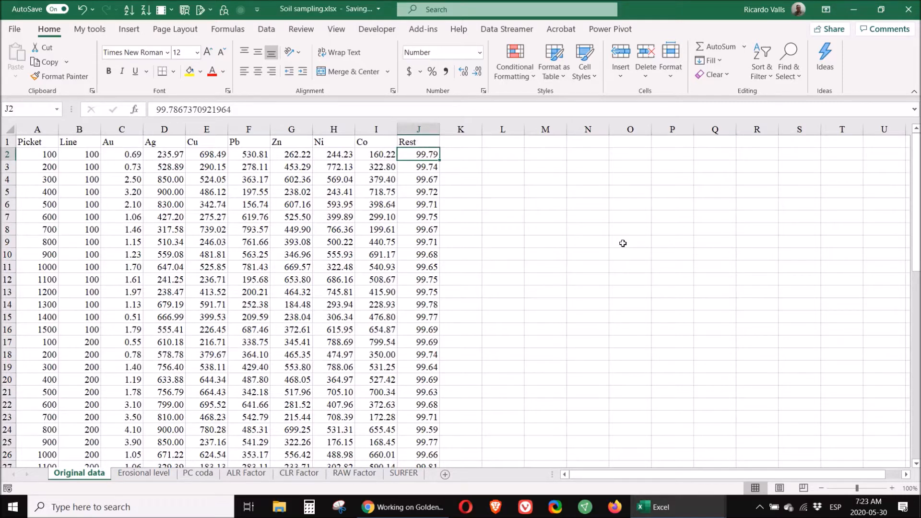
# Step: On the Erosional level sheet, examine the average and standard deviation formulas below the Ag column
pyautogui.click(144, 474)
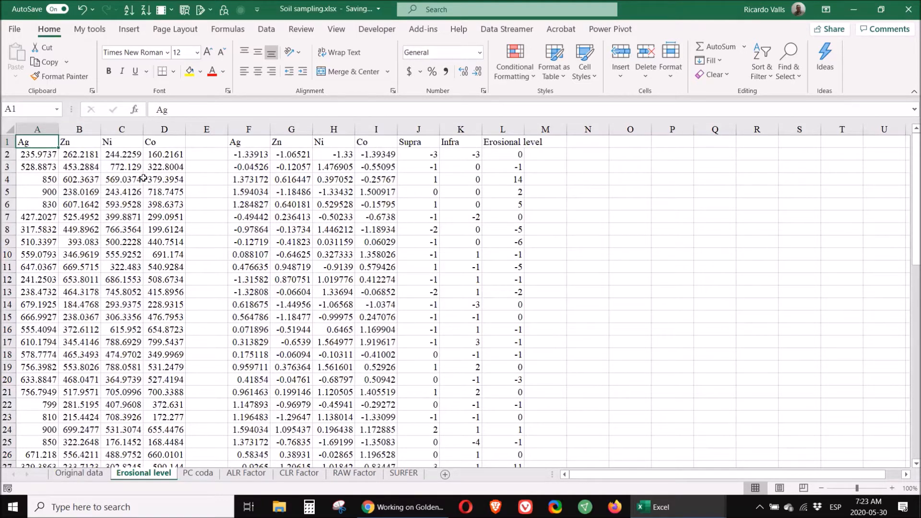
pyautogui.click(48, 167)
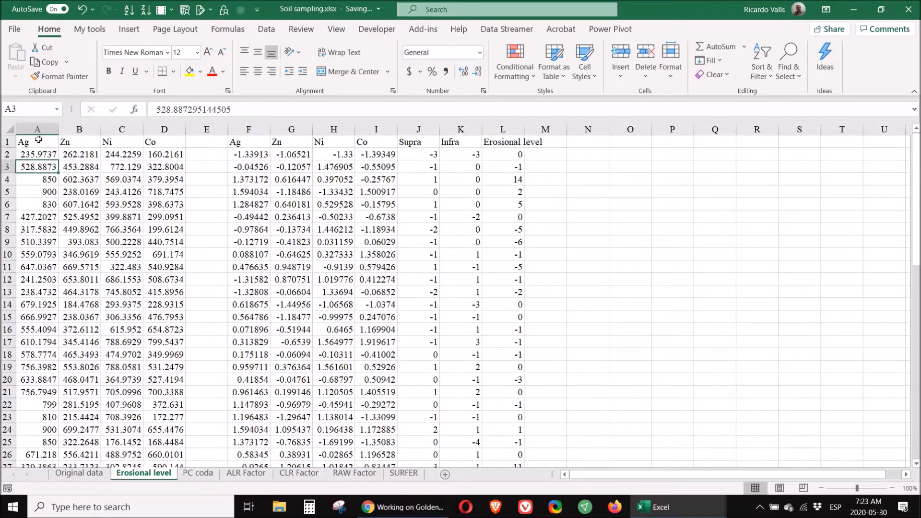
pyautogui.hotkey('ctrl', 'Down')
pyautogui.press('Down')
pyautogui.press('Down')
pyautogui.press('Down')
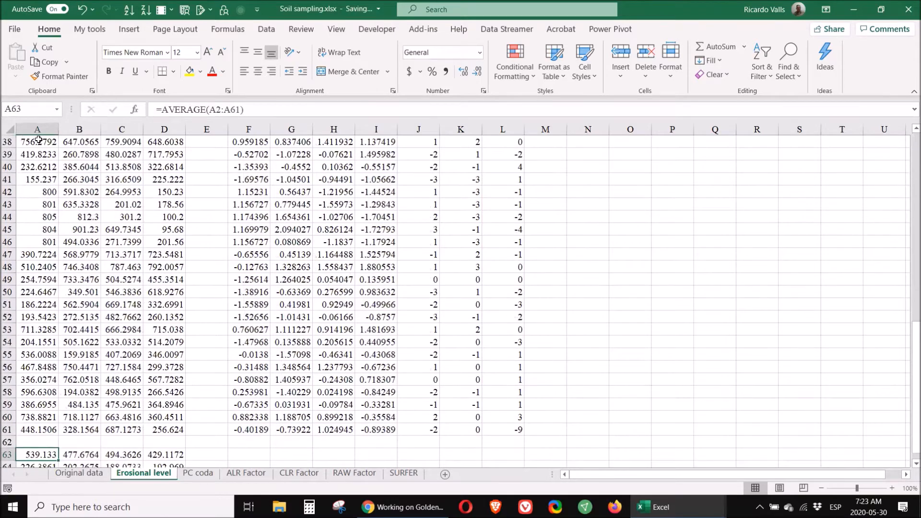
pyautogui.press('Up')
pyautogui.press('Down')
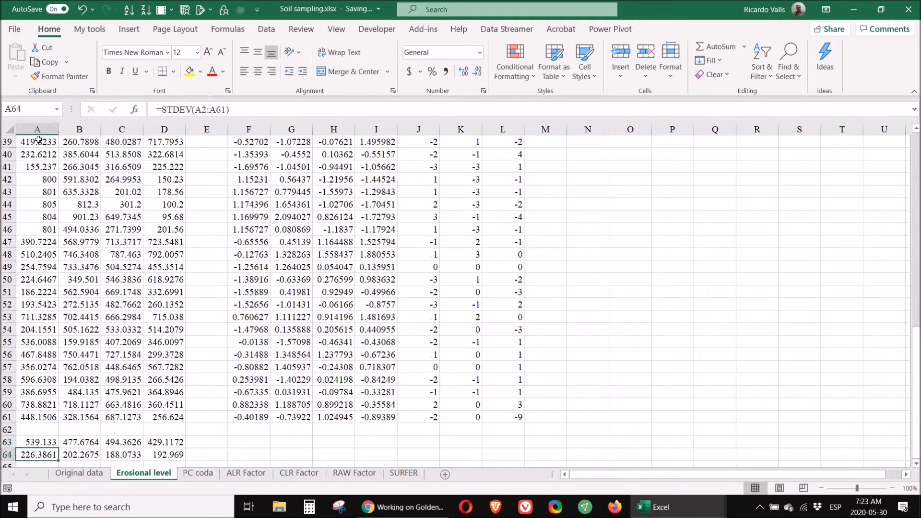
pyautogui.press('Up')
pyautogui.press('Up')
pyautogui.press('Up')
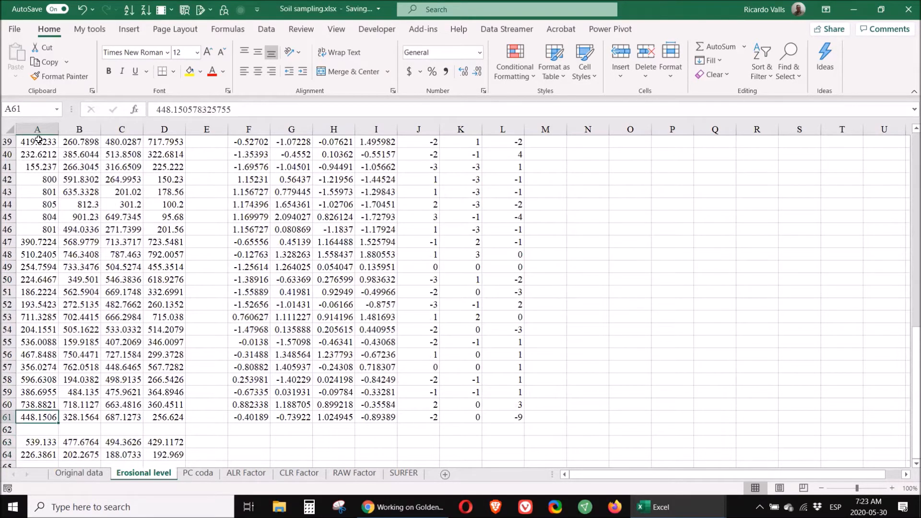
# Step: Inspect the STANDARDIZE formula in the first data row of the second Ag column
pyautogui.hotkey('ctrl', 'Up')
pyautogui.press('Right')
pyautogui.press('Right')
pyautogui.press('Right')
pyautogui.press('Right')
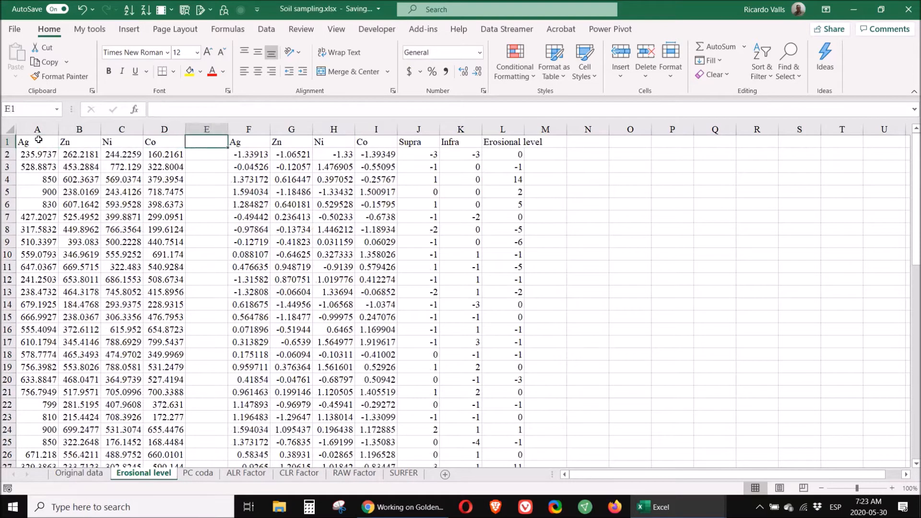
pyautogui.press('Right')
pyautogui.press('Right')
pyautogui.press('Down')
pyautogui.press('Left')
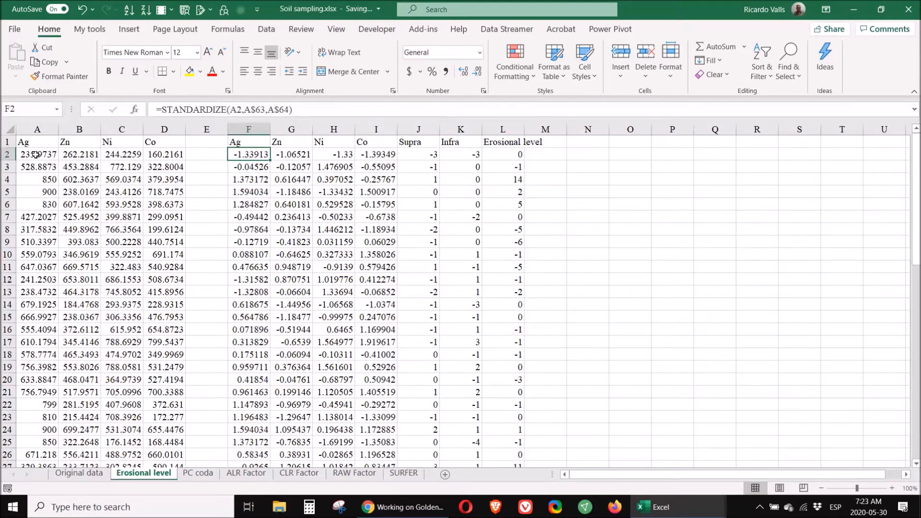
# Step: Check the formulas in the first data row of the Supra, Infra and Erosional level columns
pyautogui.click(418, 156)
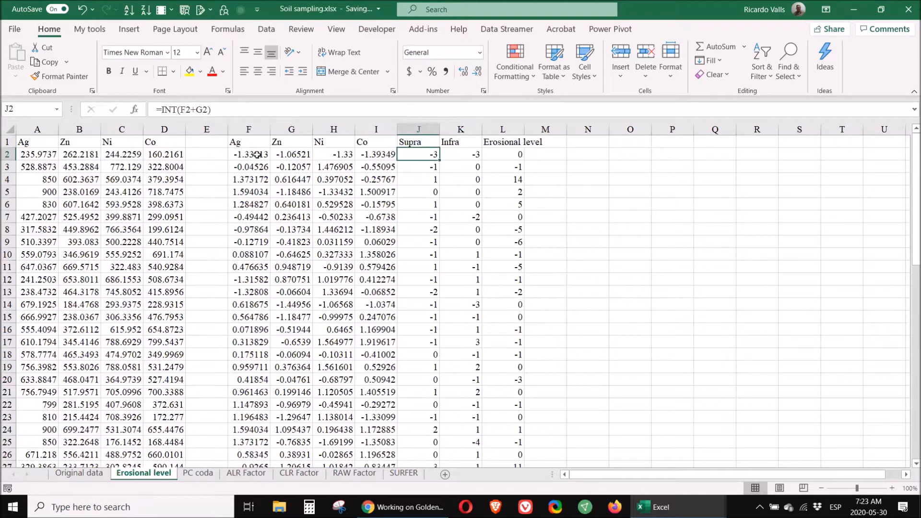
pyautogui.click(459, 154)
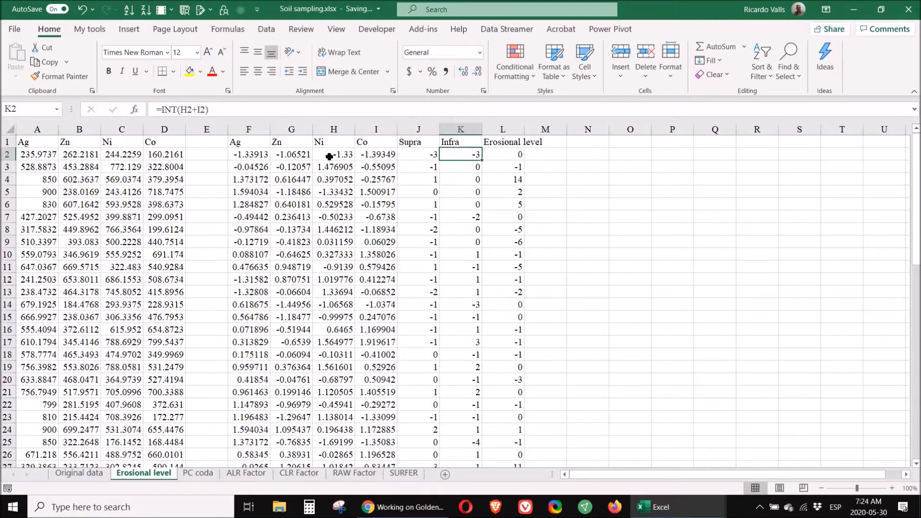
pyautogui.click(513, 157)
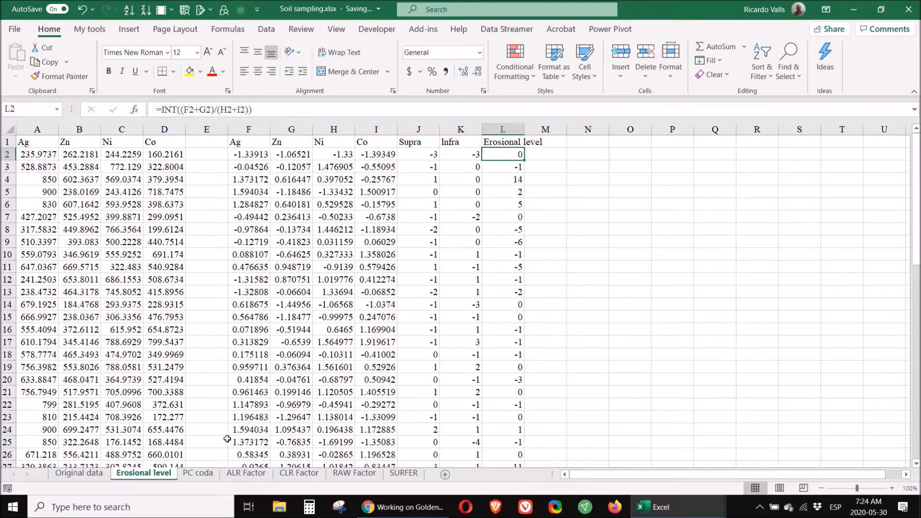
# Step: On the PC coda sheet, sort the lower loadings table by PC1 from largest to smallest and inspect the PC2 and PC3 columns
pyautogui.click(198, 473)
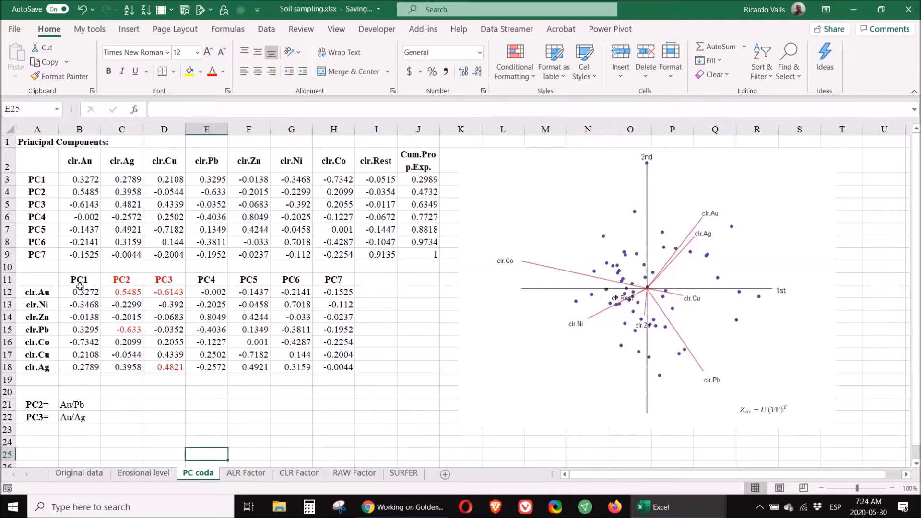
pyautogui.click(79, 279)
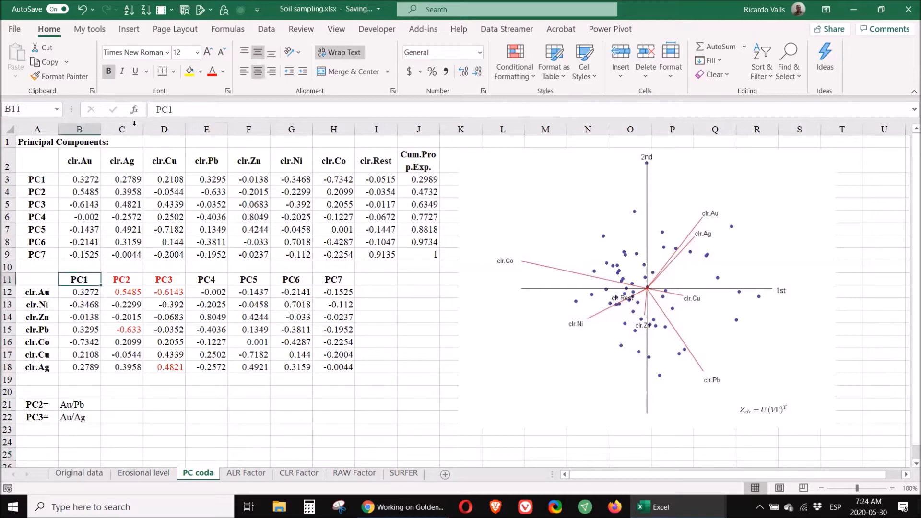
pyautogui.click(145, 10)
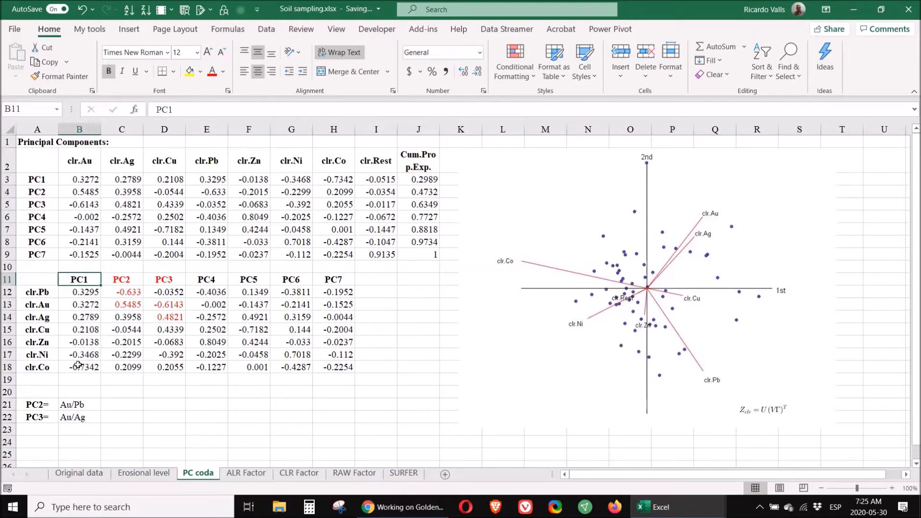
pyautogui.click(117, 278)
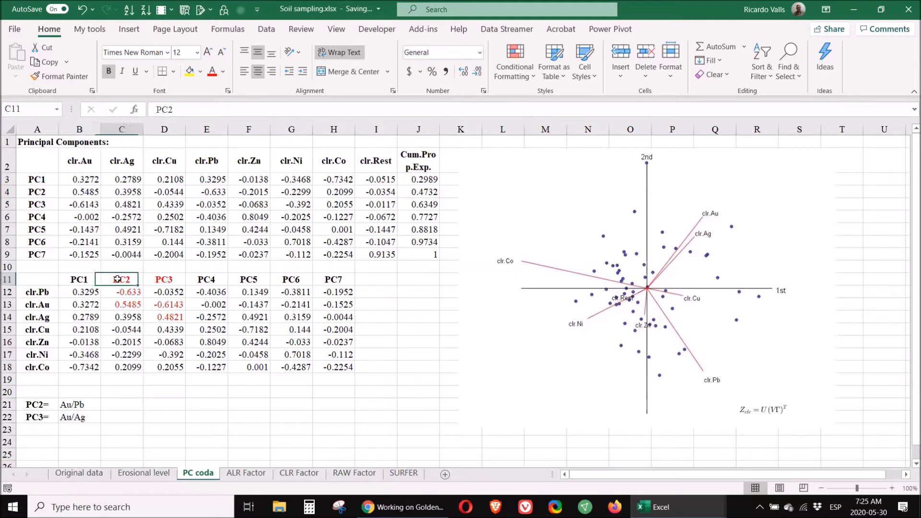
pyautogui.click(166, 280)
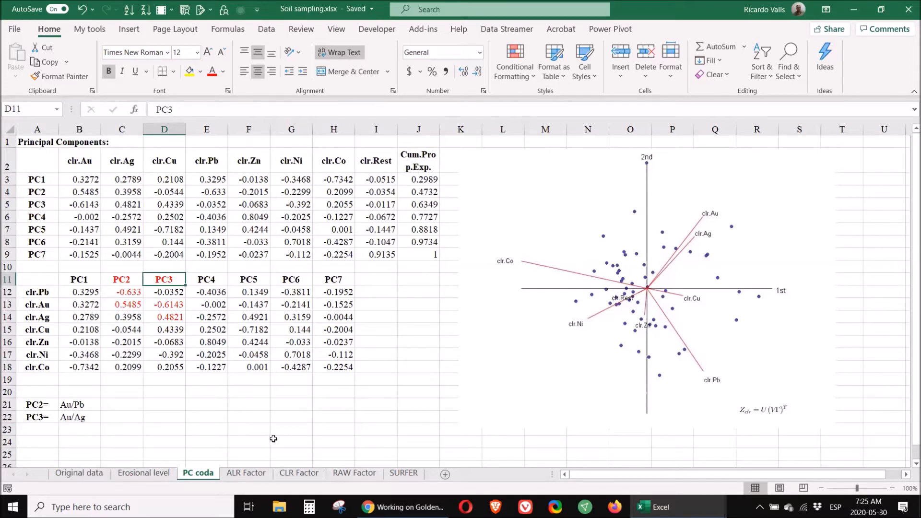
# Step: Review the factor analysis sheets, examining the Varimax factor loadings on the RAW Factor sheet
pyautogui.click(254, 475)
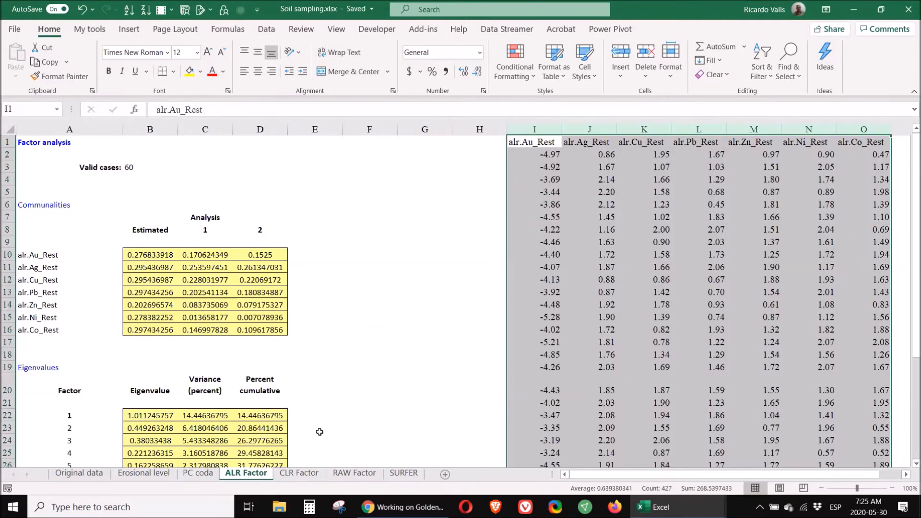
pyautogui.click(300, 474)
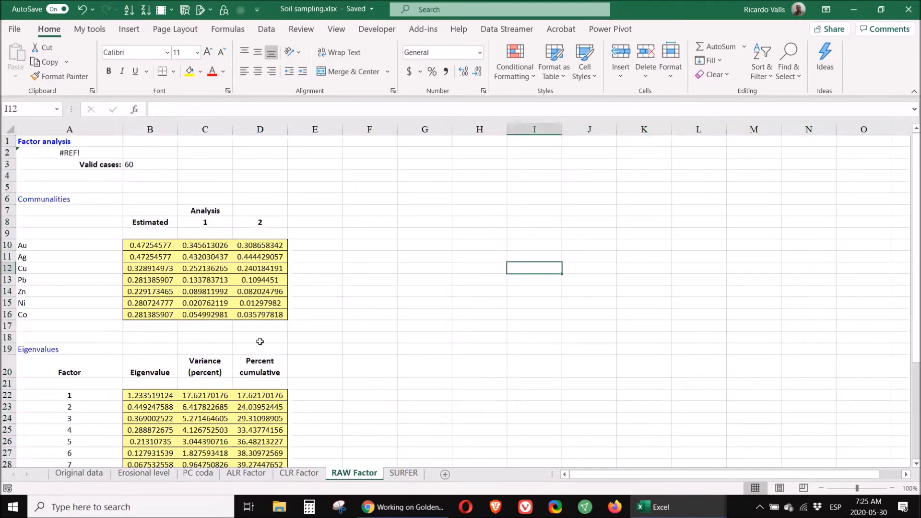
pyautogui.scroll(-4, 260, 341)
pyautogui.scroll(-4, 260, 341)
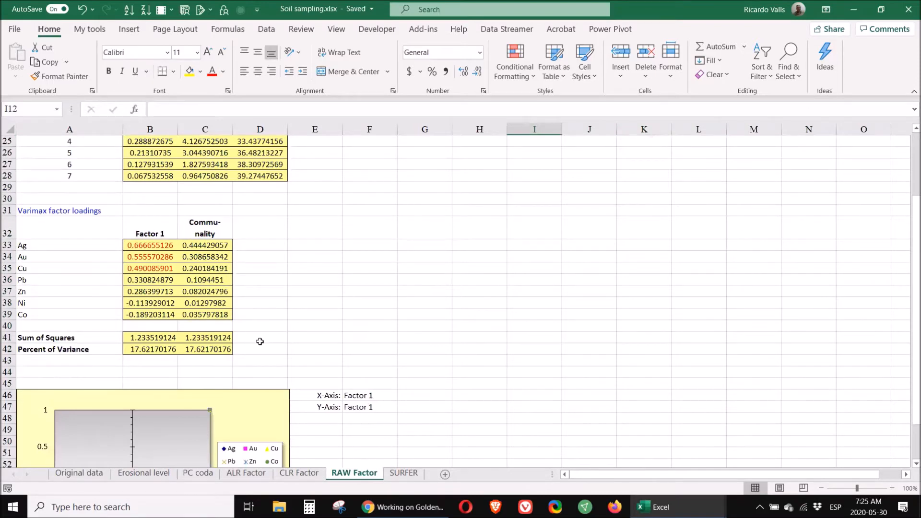
pyautogui.scroll(-7, 259, 341)
pyautogui.scroll(2, 259, 342)
pyautogui.scroll(5, 259, 342)
# Step: Review the combined data on the SURFER sheet and move that sheet to the first position in the workbook
pyautogui.click(402, 473)
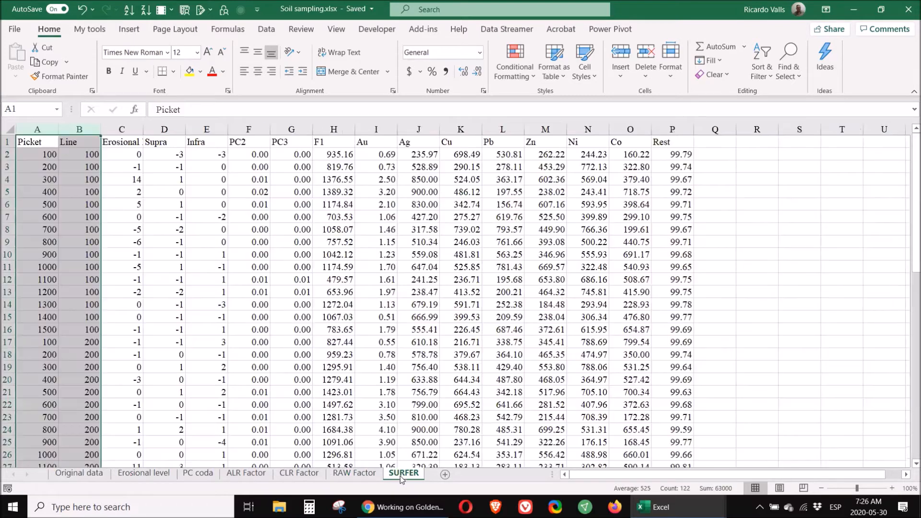
pyautogui.click(203, 251)
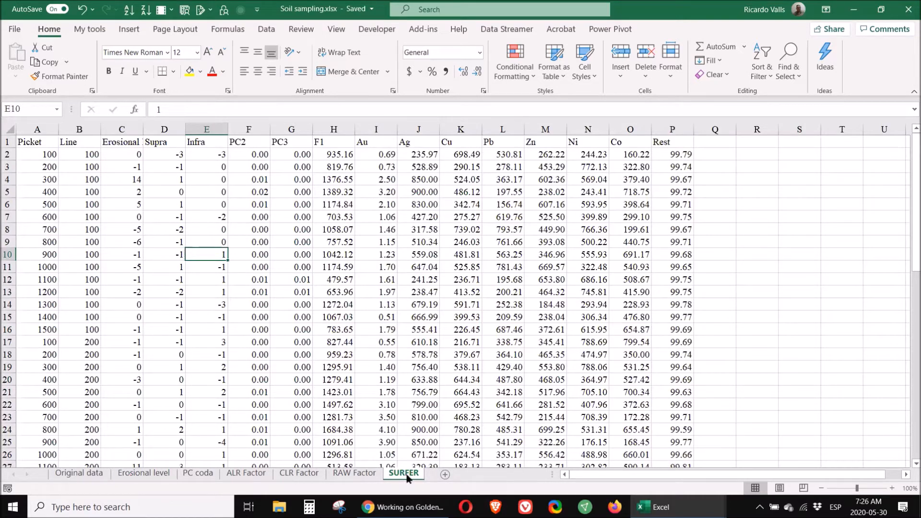
pyautogui.moveTo(5, 486); pyautogui.dragTo(48, 474)
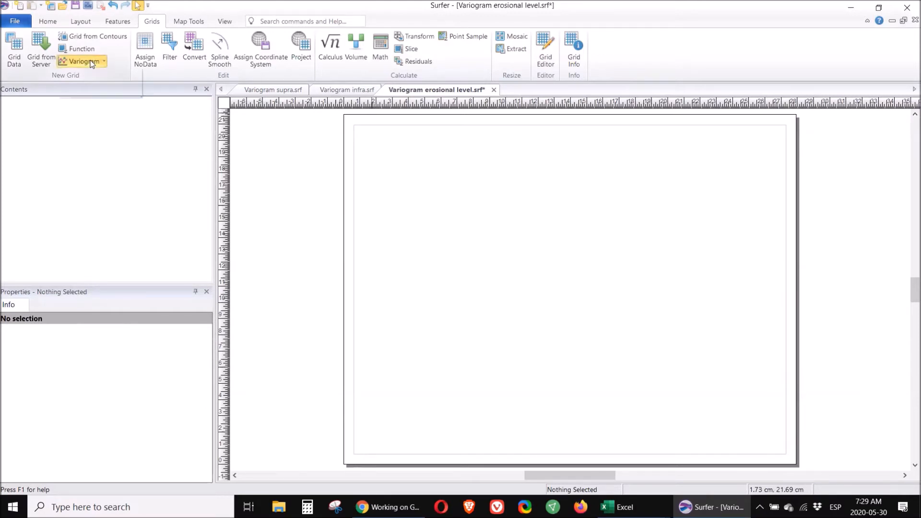
# Step: In Surfer, create and select a variogram from the SURFER sheet of Soil sampling.xlsx, using Picket as X, Line as Y and Erosional level as Z
pyautogui.click(92, 62)
pyautogui.click(91, 77)
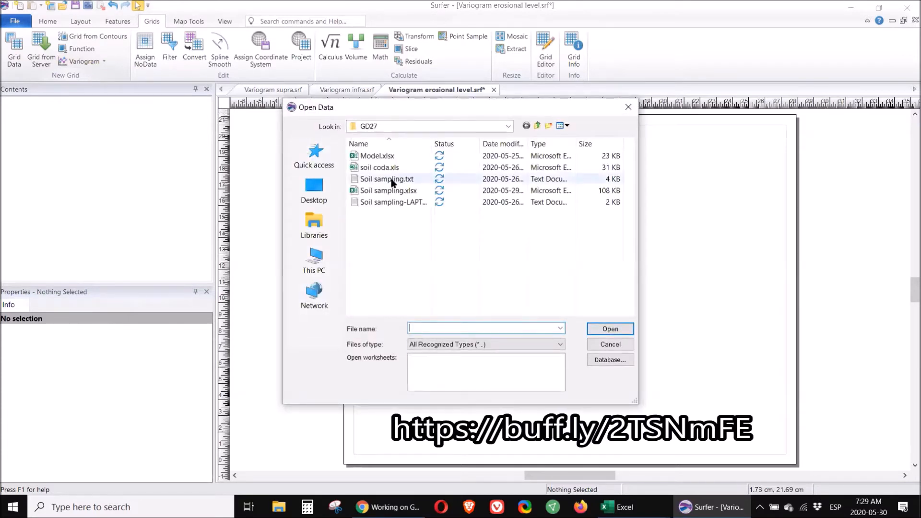
pyautogui.doubleClick(380, 192)
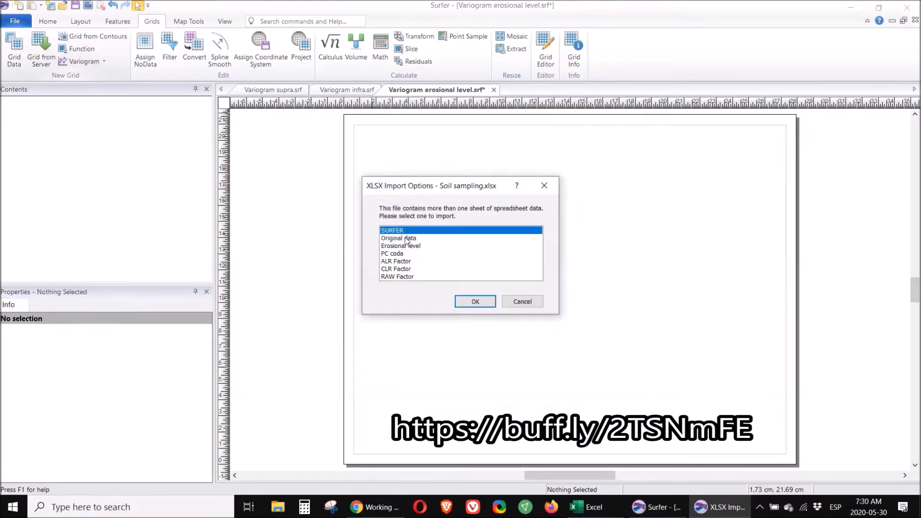
pyautogui.click(474, 301)
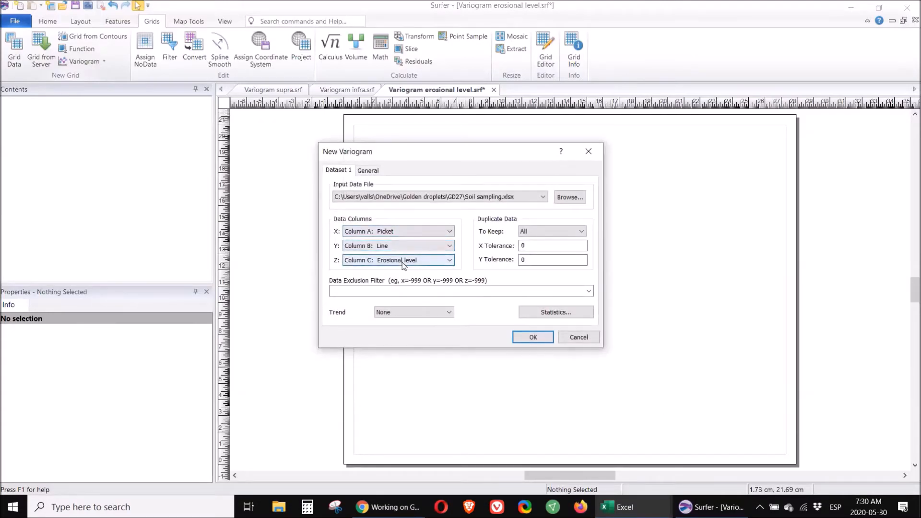
pyautogui.click(531, 336)
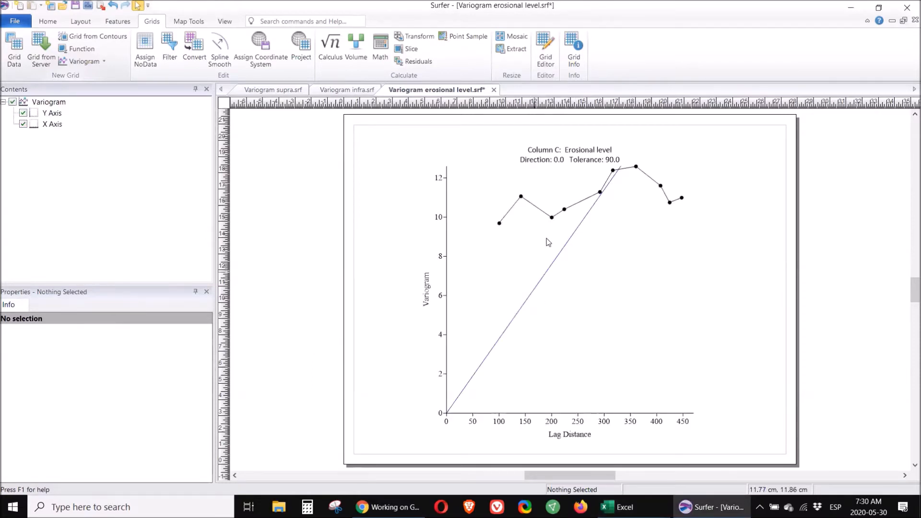
pyautogui.click(591, 164)
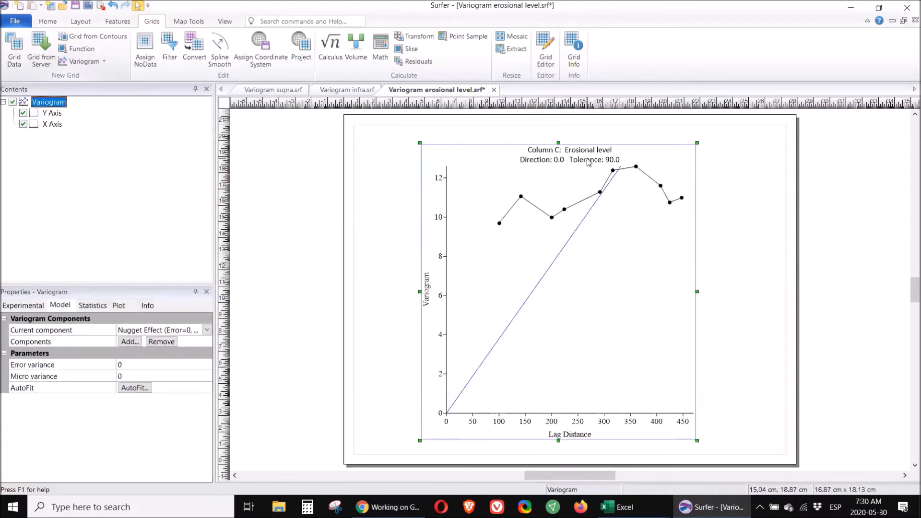
# Step: Shorten the variogram's title to Erosional level by removing its column prefix
pyautogui.click(118, 305)
pyautogui.click(154, 329)
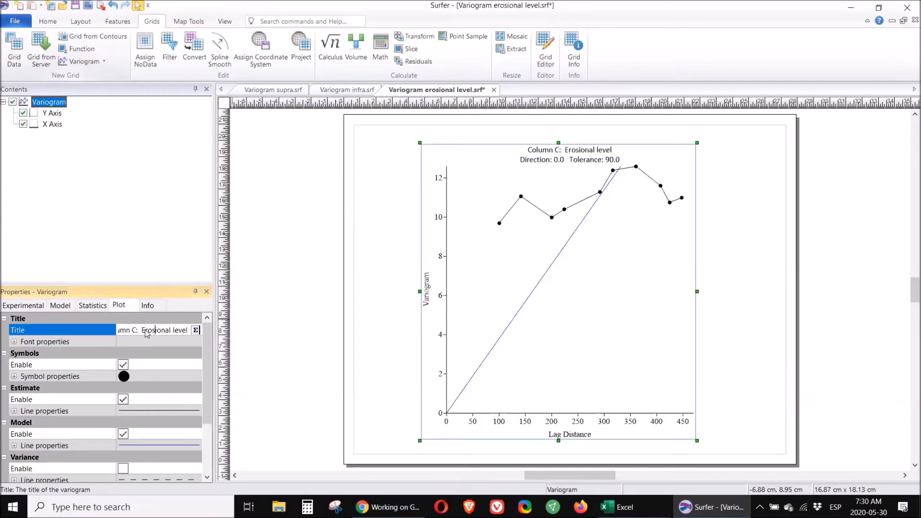
pyautogui.press('BackSpace')
pyautogui.press('BackSpace')
pyautogui.press('BackSpace')
pyautogui.press('BackSpace')
pyautogui.press('BackSpace')
pyautogui.press('BackSpace')
pyautogui.press('BackSpace')
pyautogui.press('BackSpace')
pyautogui.press('BackSpace')
pyautogui.press('BackSpace')
pyautogui.press('BackSpace')
# Step: Enable the variance line on the variogram plot and turn off its subtitle
pyautogui.scroll(-2, 137, 379)
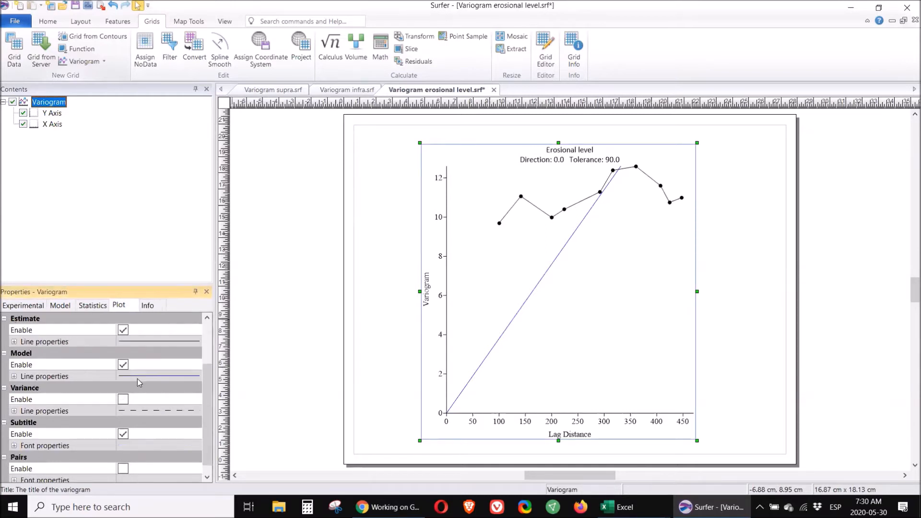
pyautogui.click(123, 399)
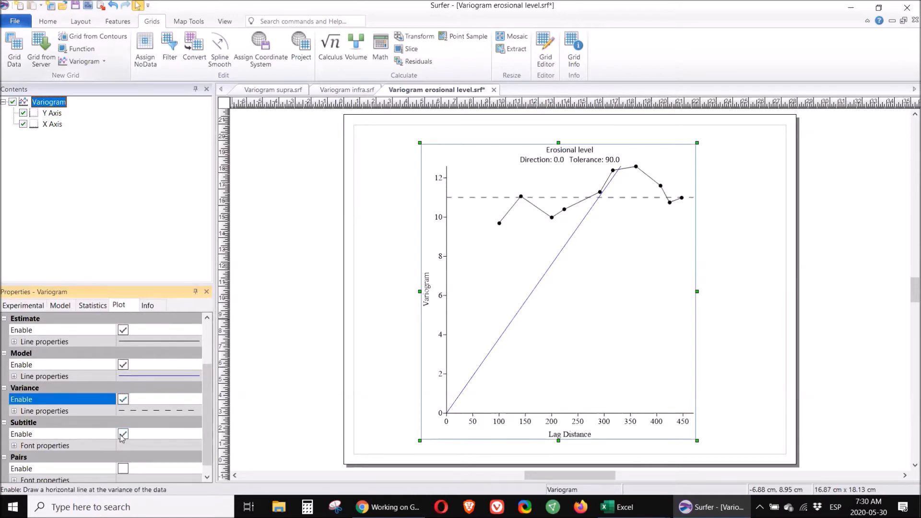
pyautogui.click(122, 435)
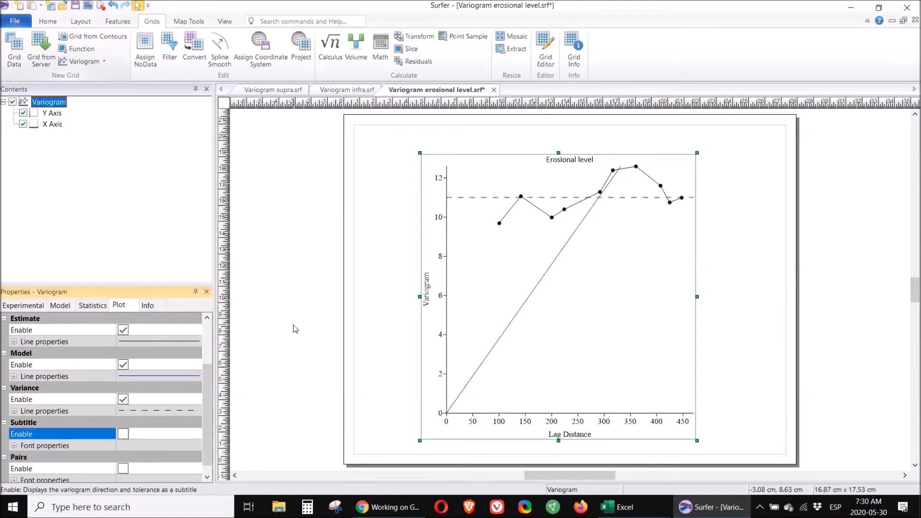
# Step: Try an AutoFit of the default nugget and linear variogram model using the Least Squares criterion
pyautogui.click(66, 306)
pyautogui.click(137, 388)
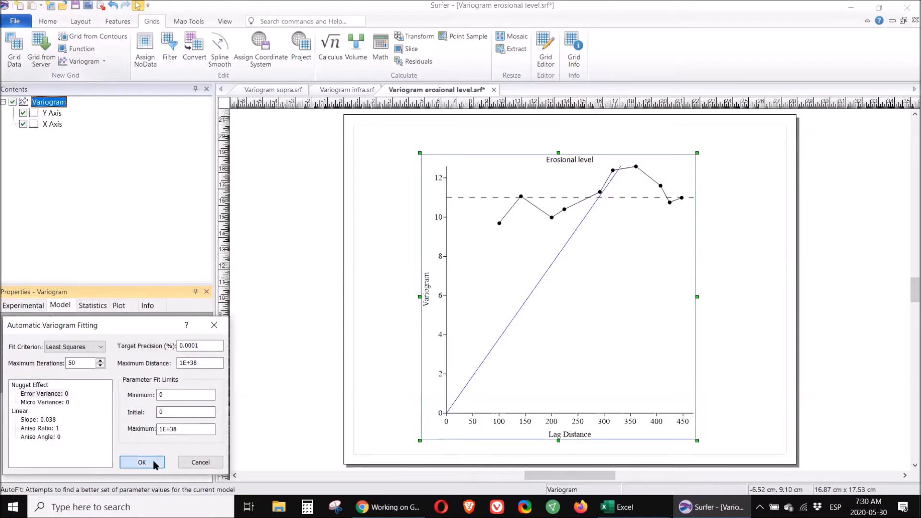
pyautogui.click(154, 463)
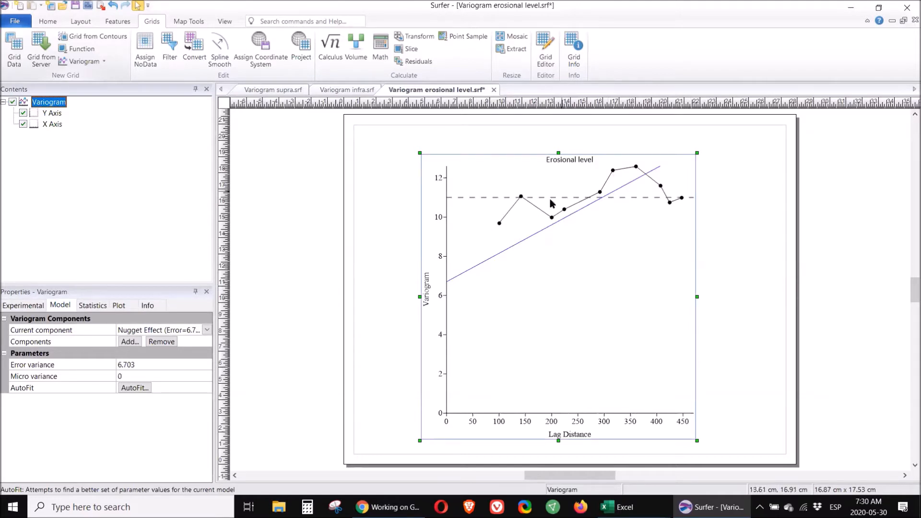
# Step: Replace the model's existing nugget and linear components with new Nugget Effect and Logarithmic components
pyautogui.click(165, 344)
pyautogui.click(166, 343)
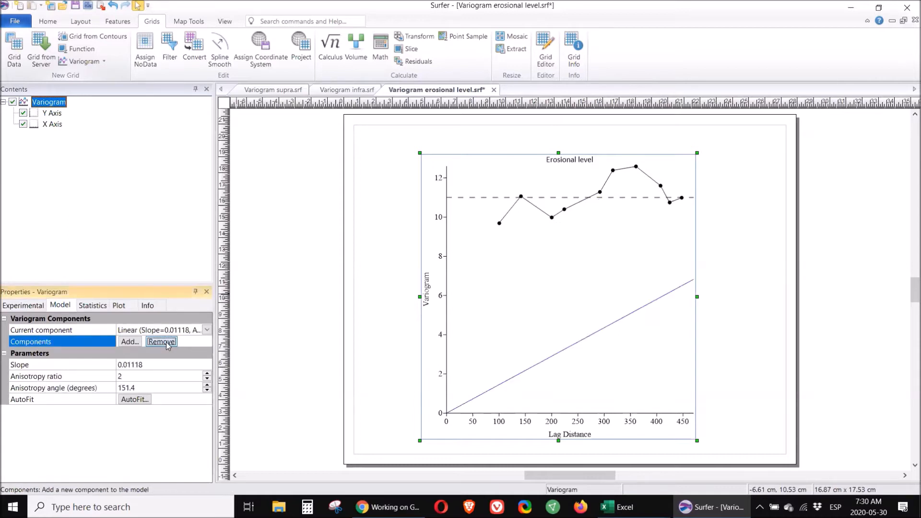
pyautogui.click(166, 343)
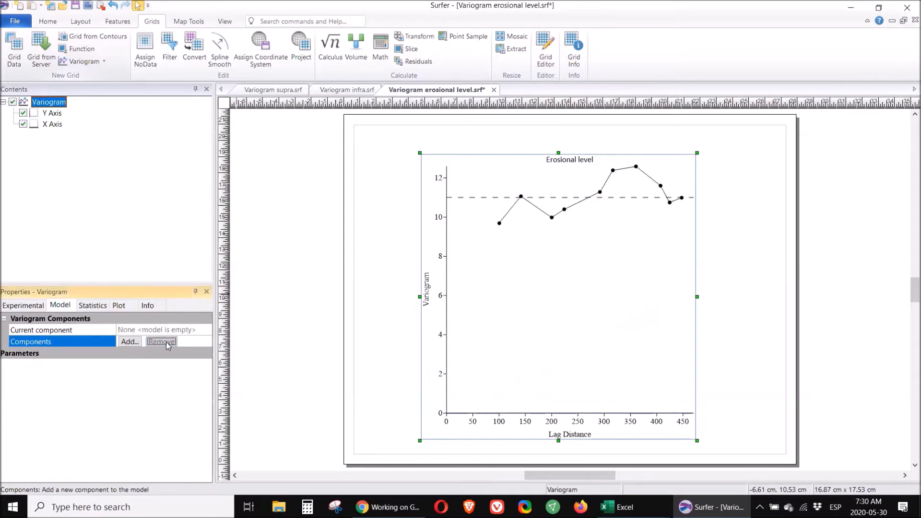
pyautogui.click(129, 342)
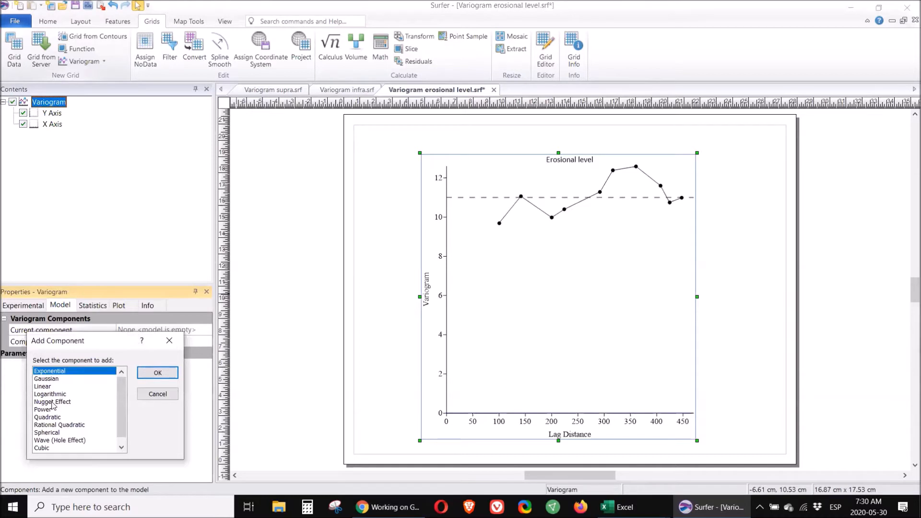
pyautogui.doubleClick(52, 402)
pyautogui.click(128, 341)
pyautogui.click(44, 393)
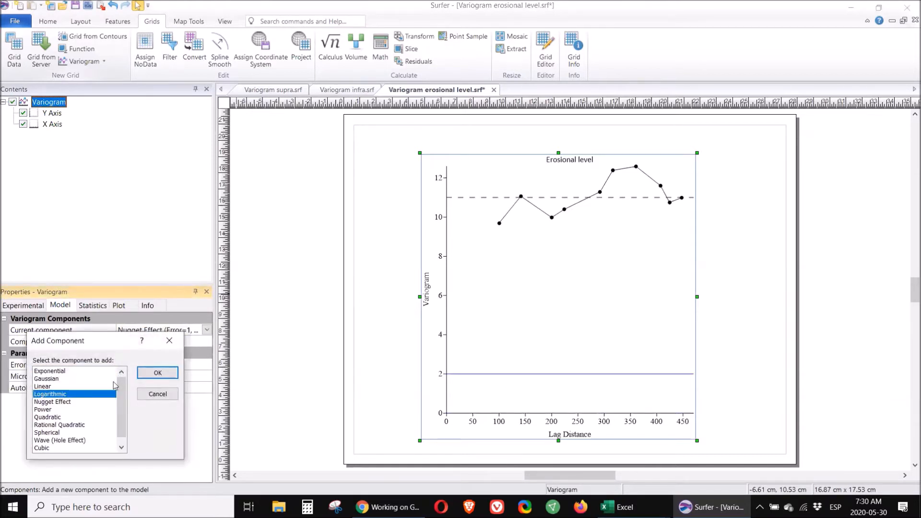
pyautogui.click(157, 373)
# Step: AutoFit the nugget and logarithmic model, and adjust the logarithmic scale through 1.5 and 1.6 to 1.65
pyautogui.click(134, 411)
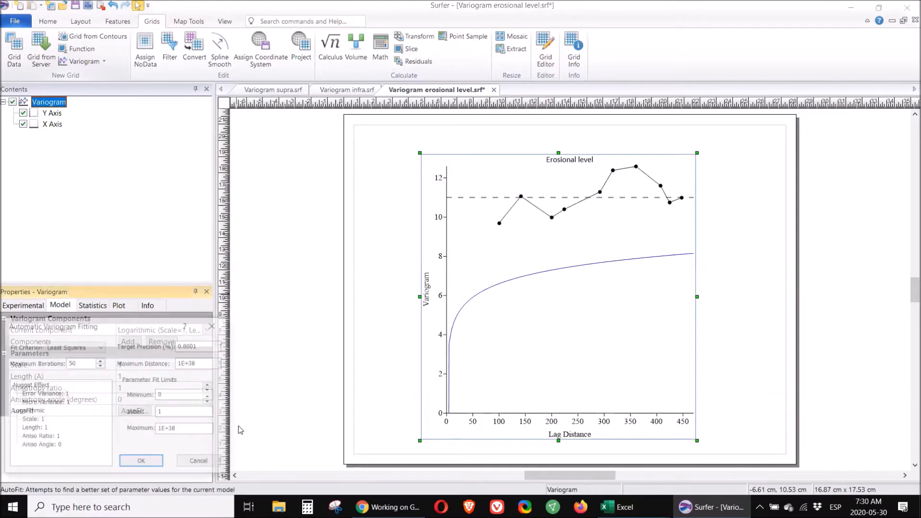
pyautogui.click(142, 462)
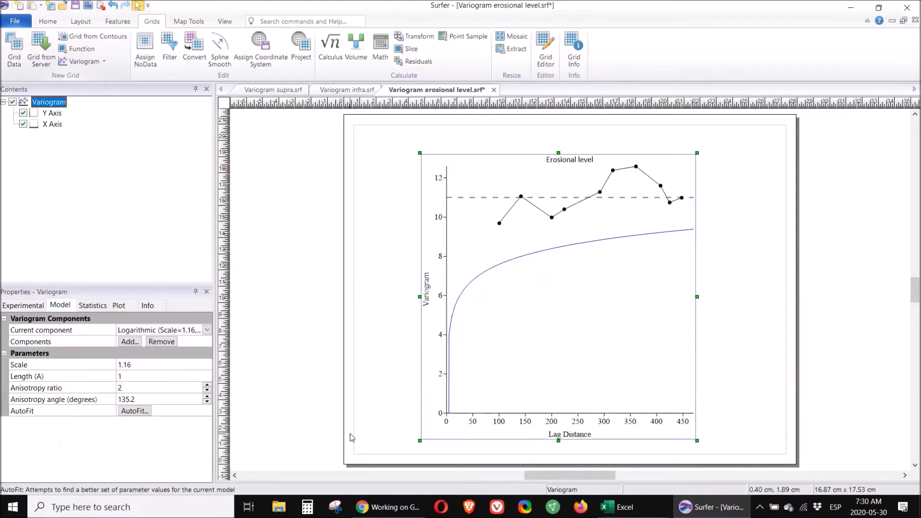
pyautogui.click(141, 366)
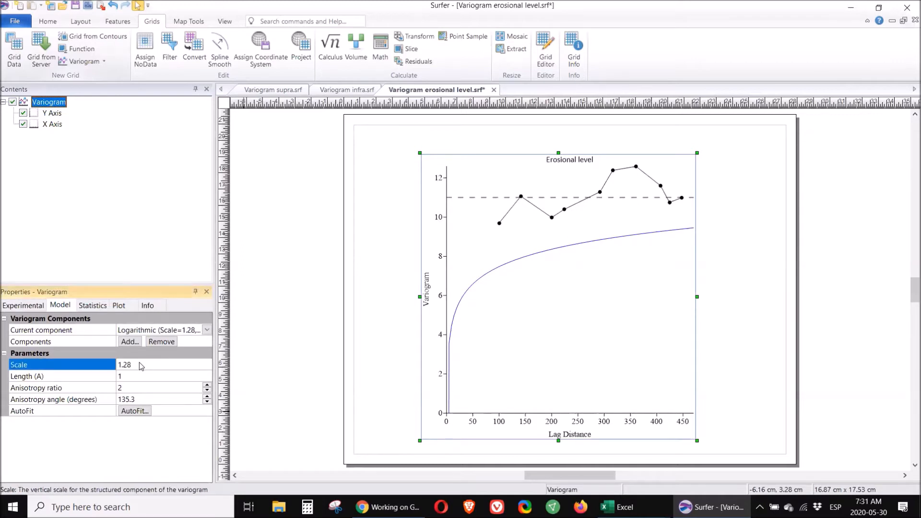
pyautogui.write('5')
pyautogui.press('Return')
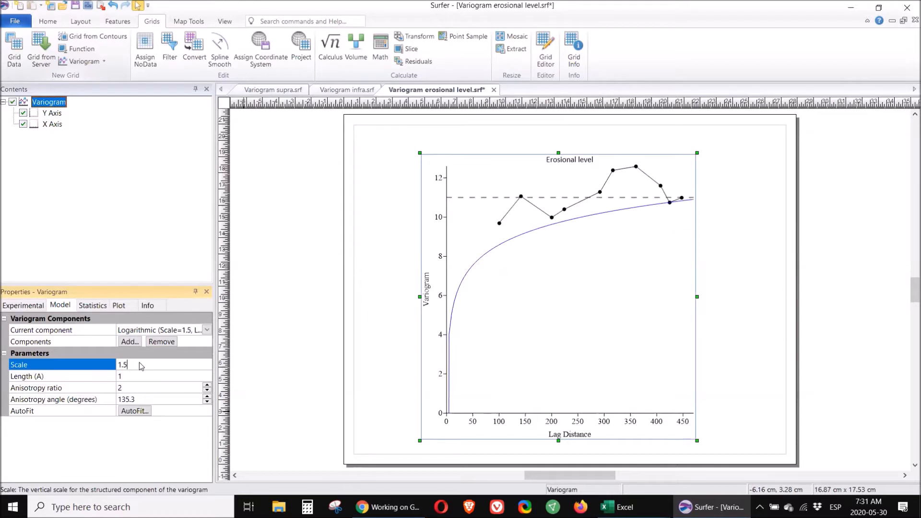
pyautogui.write('6')
pyautogui.press('Return')
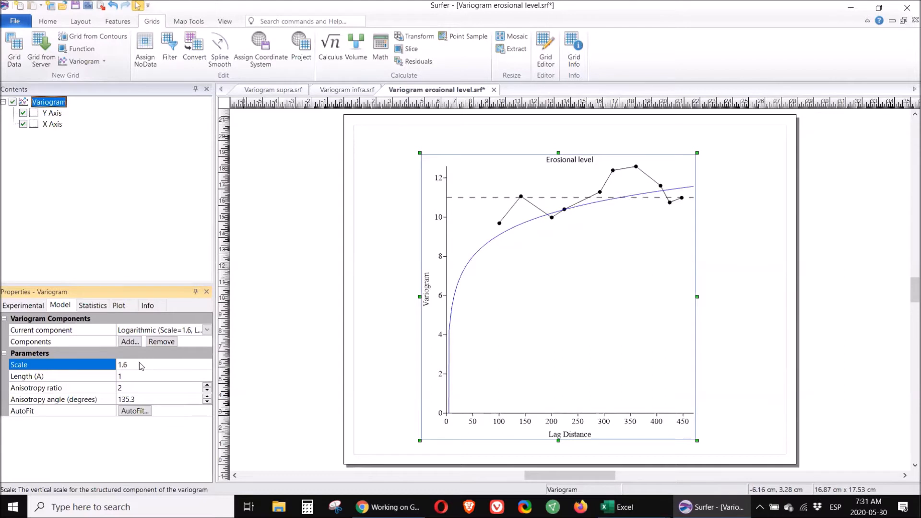
pyautogui.write('5')
pyautogui.press('Return')
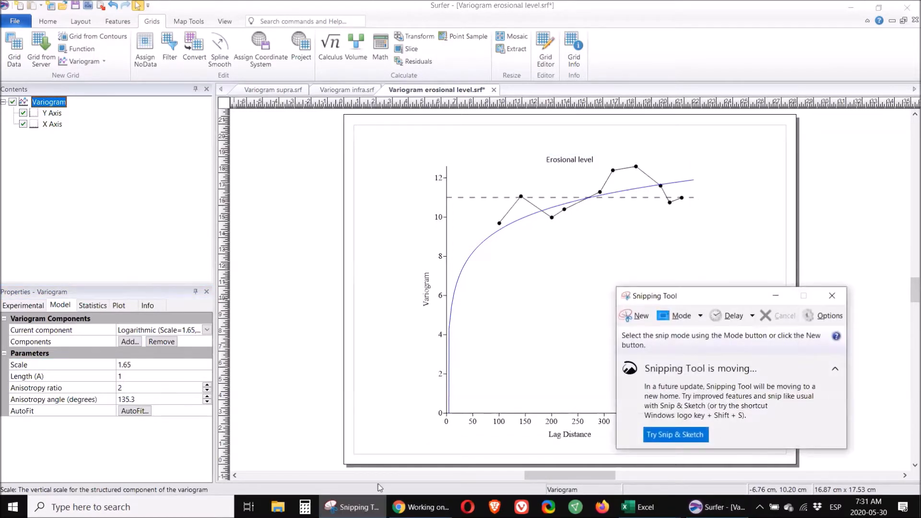
# Step: Capture the variogram component parameters with Snipping Tool and paste the image into Surfer's plot, below the right-hand part of the curve
pyautogui.click(641, 316)
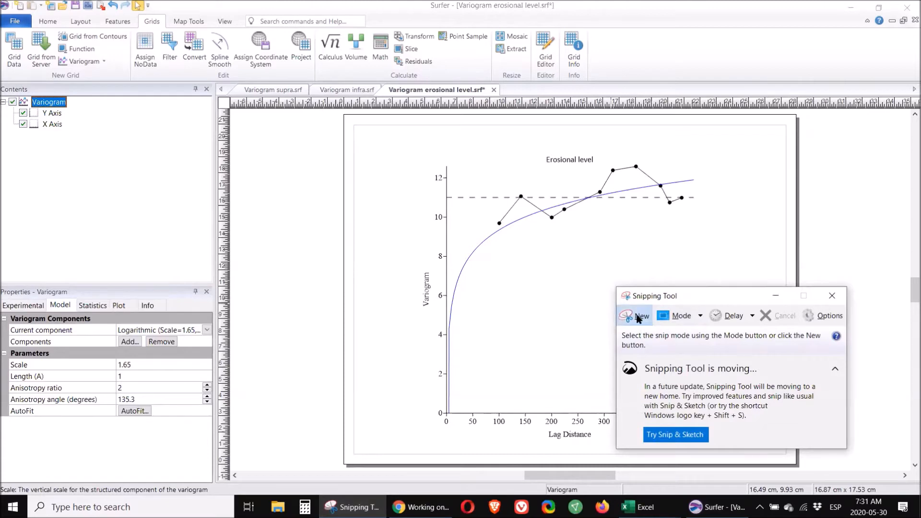
pyautogui.moveTo(7, 312); pyautogui.dragTo(204, 404)
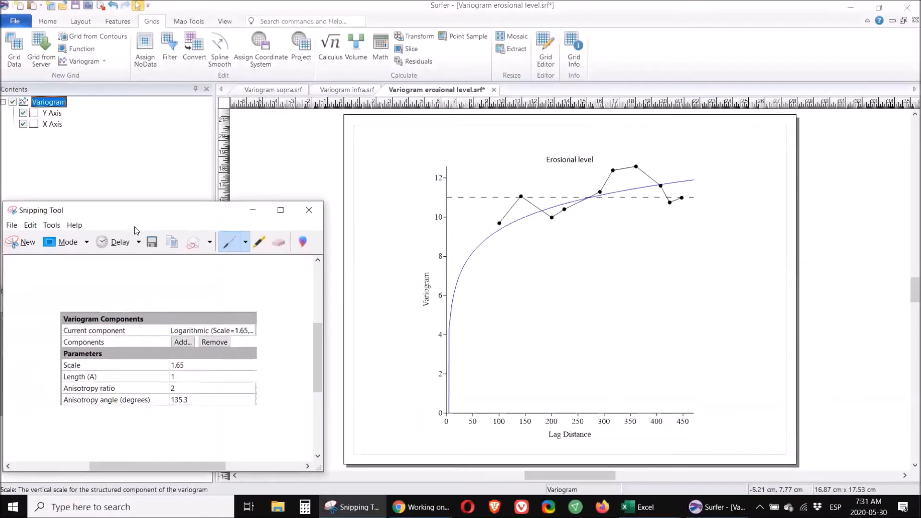
pyautogui.click(537, 310)
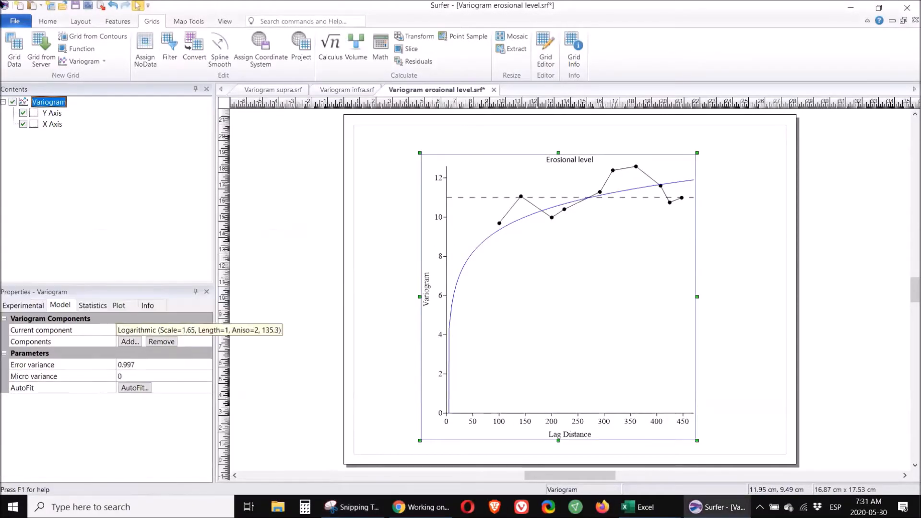
pyautogui.click(35, 7)
pyautogui.moveTo(607, 321); pyautogui.dragTo(643, 379)
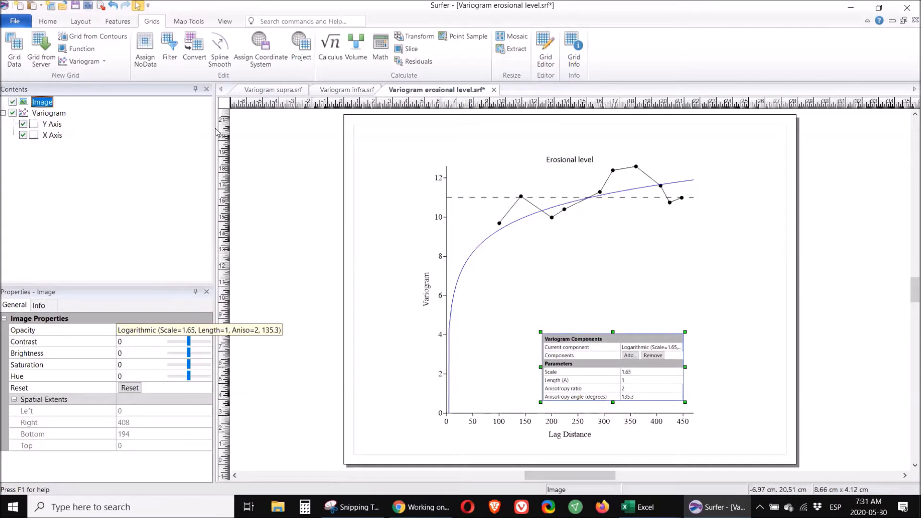
# Step: Set up Kriging of the erosional level from the SURFER sheet of Soil sampling.xlsx, importing the modelled variogram in the advanced options
pyautogui.click(19, 47)
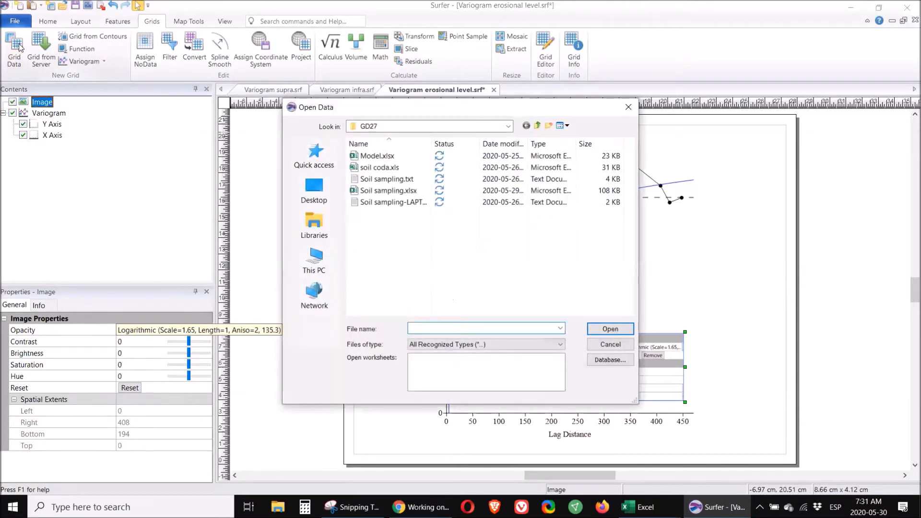
pyautogui.click(384, 191)
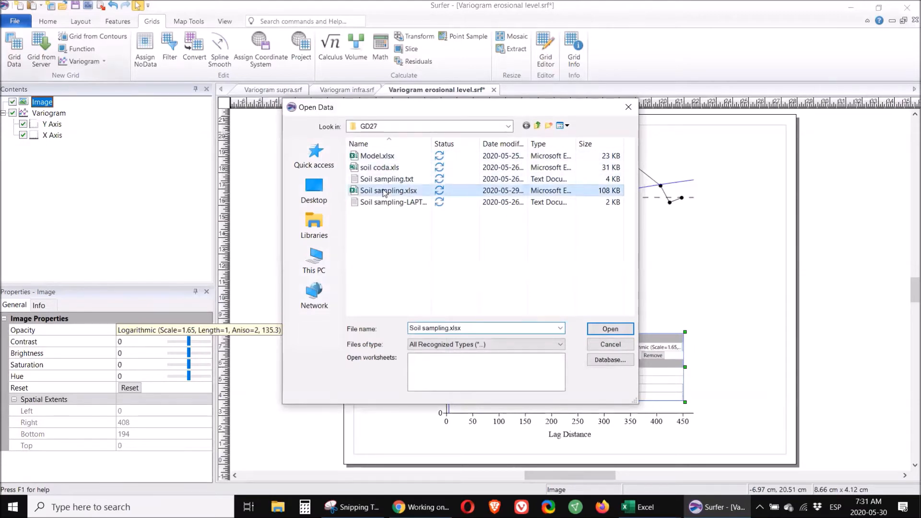
pyautogui.doubleClick(384, 191)
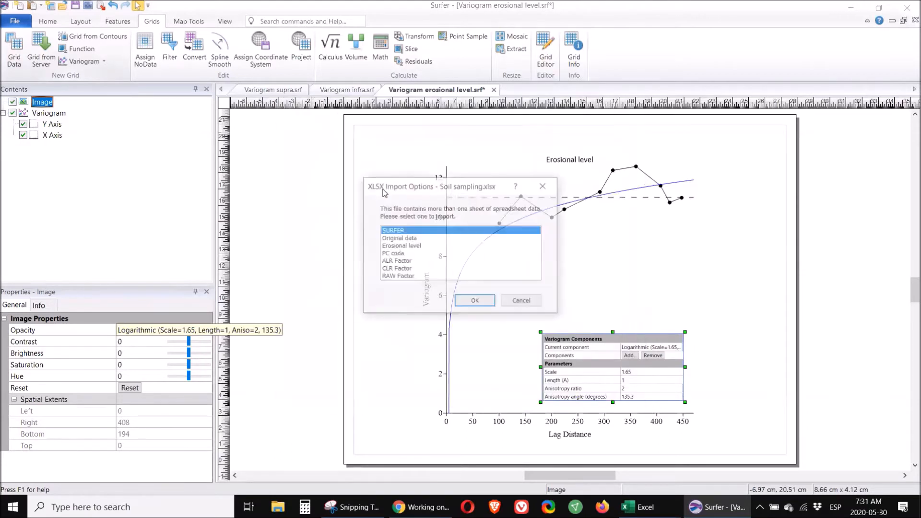
pyautogui.click(488, 302)
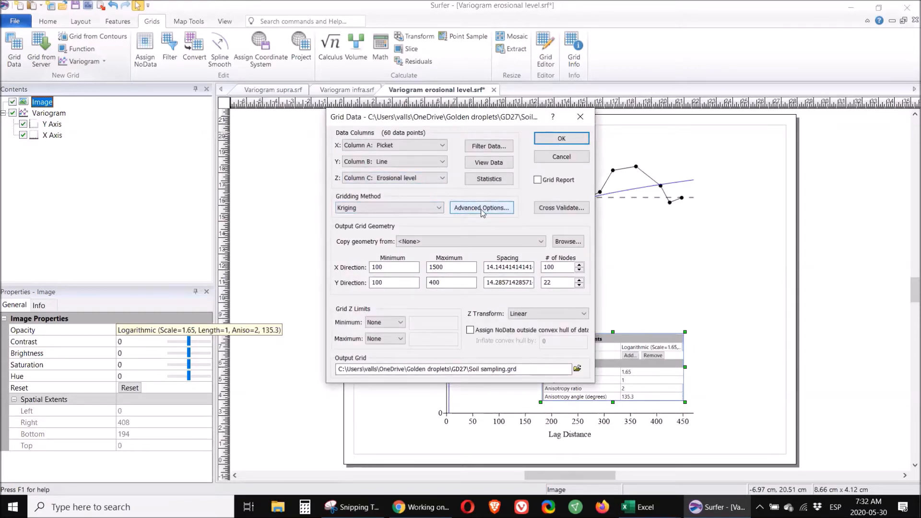
pyautogui.click(481, 208)
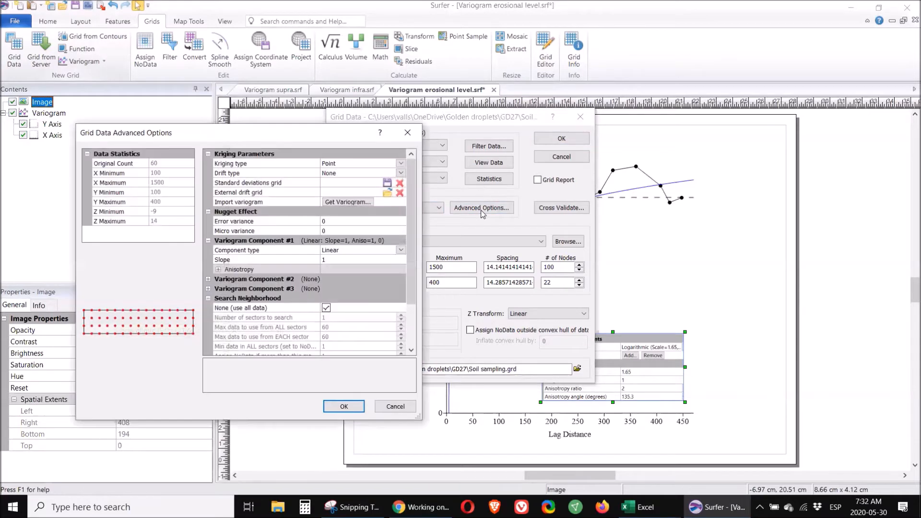
pyautogui.click(360, 202)
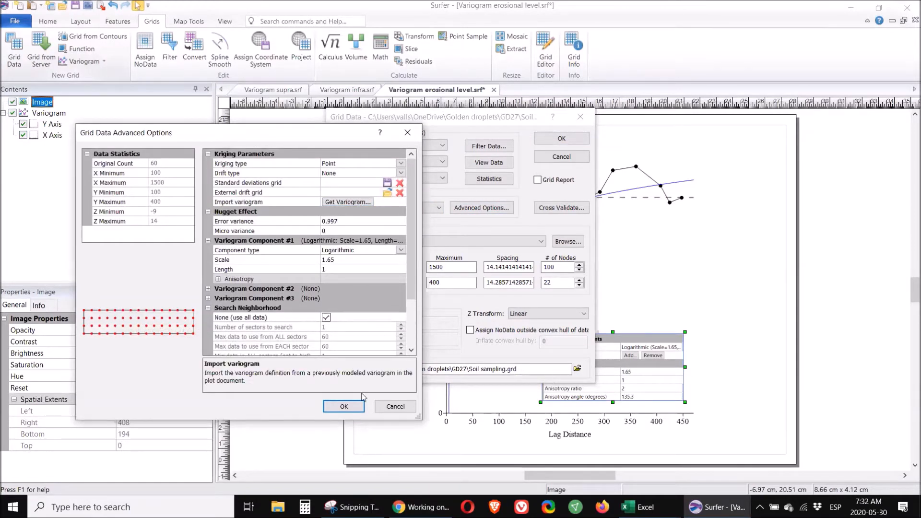
pyautogui.click(345, 405)
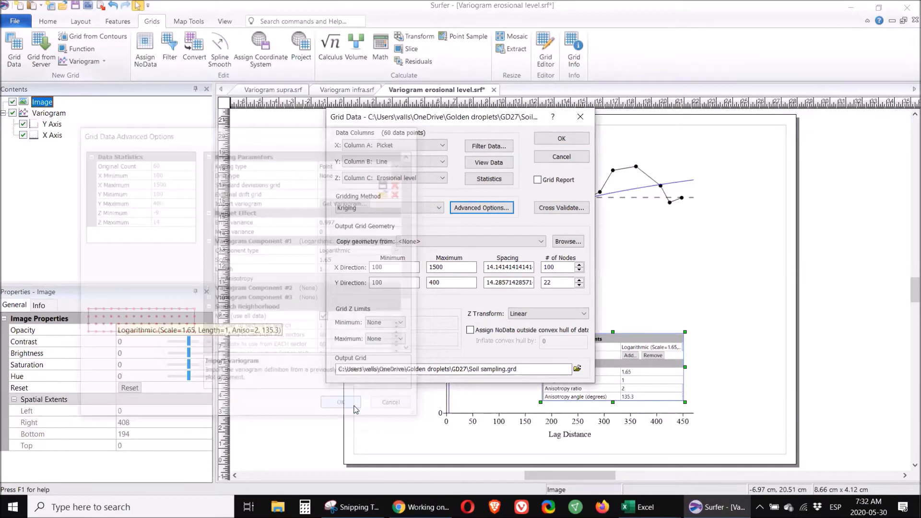
# Step: Check the grid files already saved in the GD27 output folder and cancel the gridding
pyautogui.click(577, 369)
pyautogui.click(578, 370)
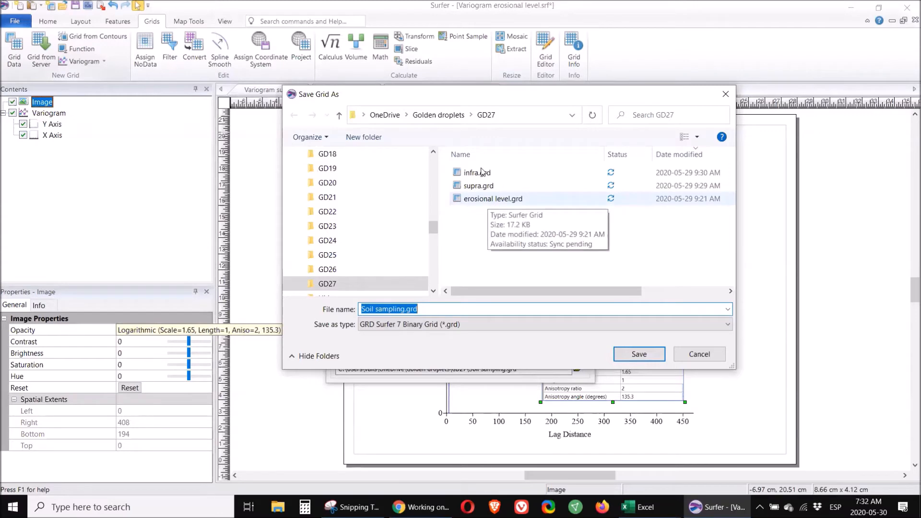
pyautogui.click(703, 357)
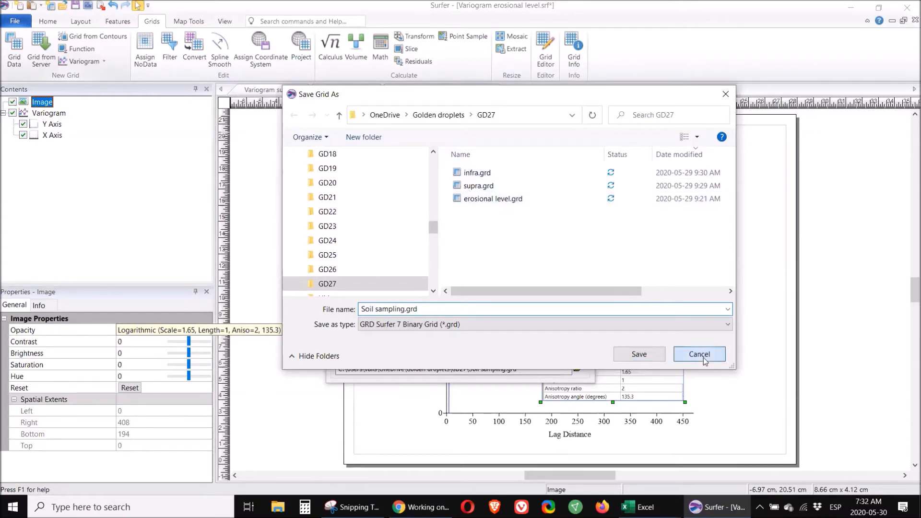
pyautogui.click(562, 157)
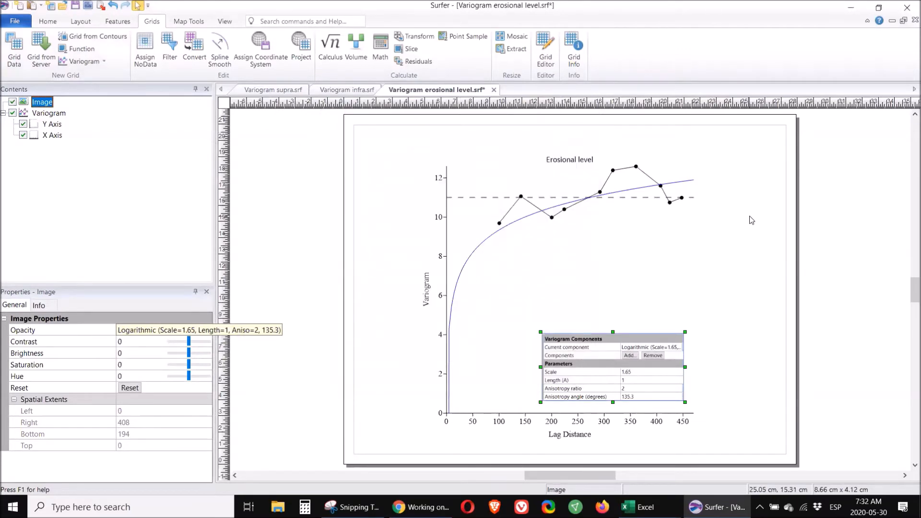
# Step: Create a contour map from erosional level.grd in a new plot document and place it in the upper half of the page
pyautogui.click(261, 90)
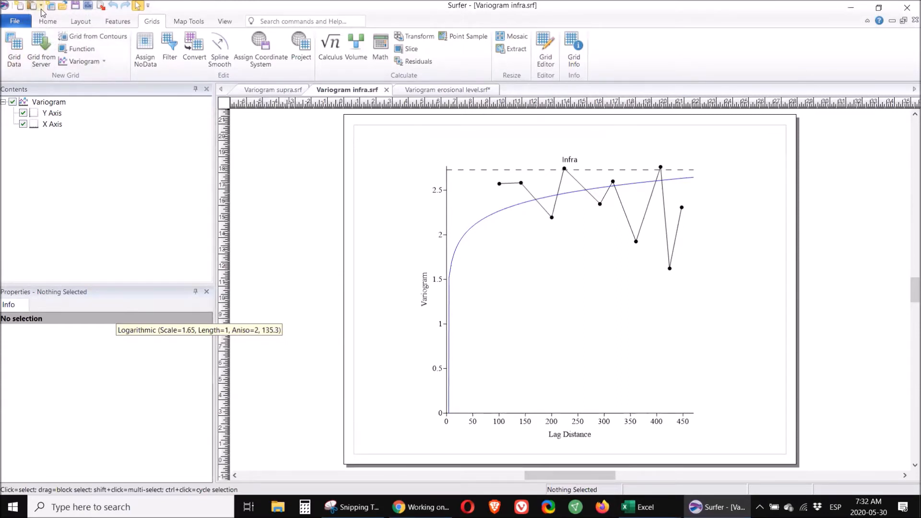
pyautogui.click(18, 7)
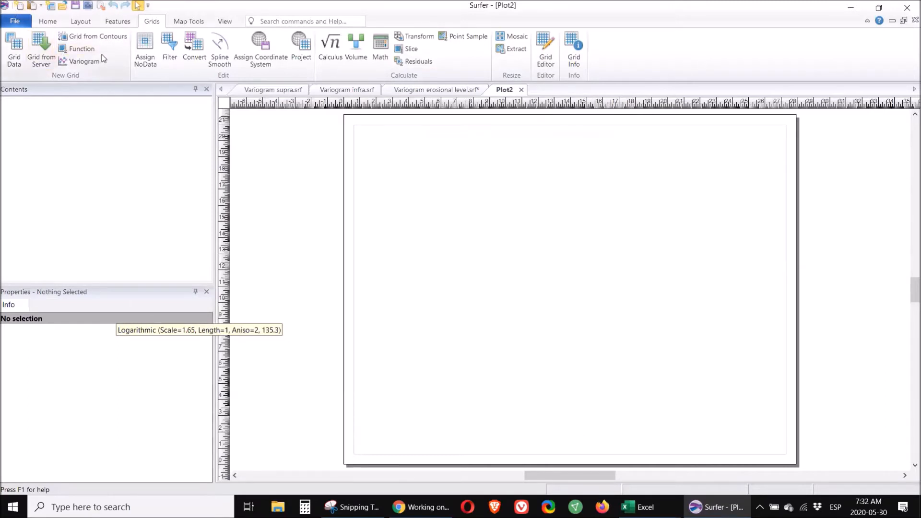
pyautogui.click(47, 22)
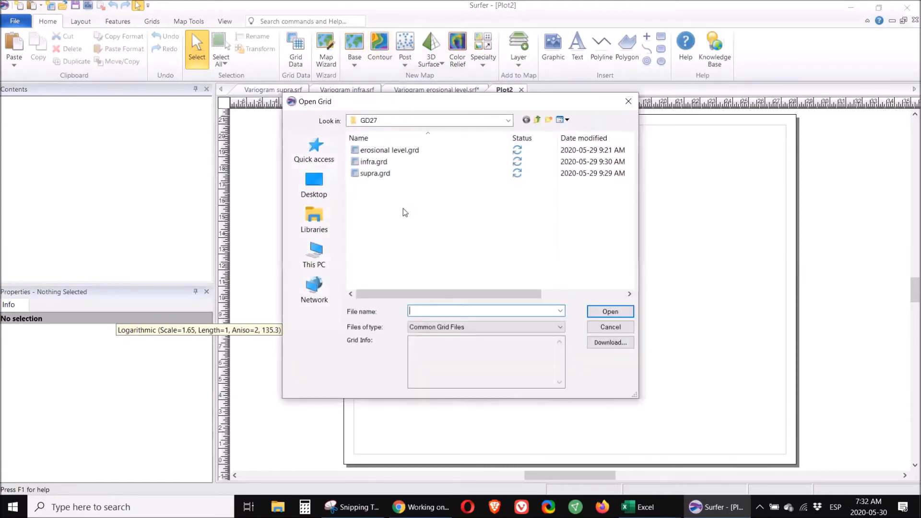
pyautogui.doubleClick(386, 150)
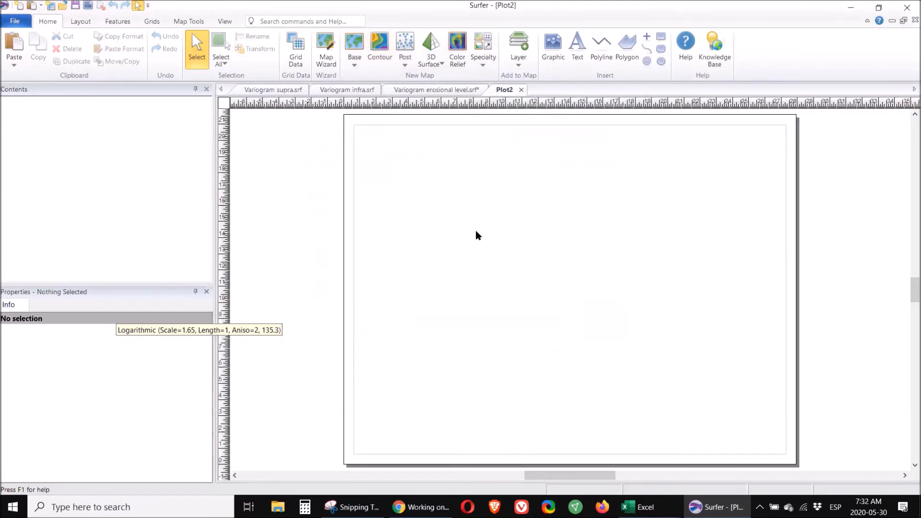
pyautogui.moveTo(519, 262); pyautogui.dragTo(511, 213)
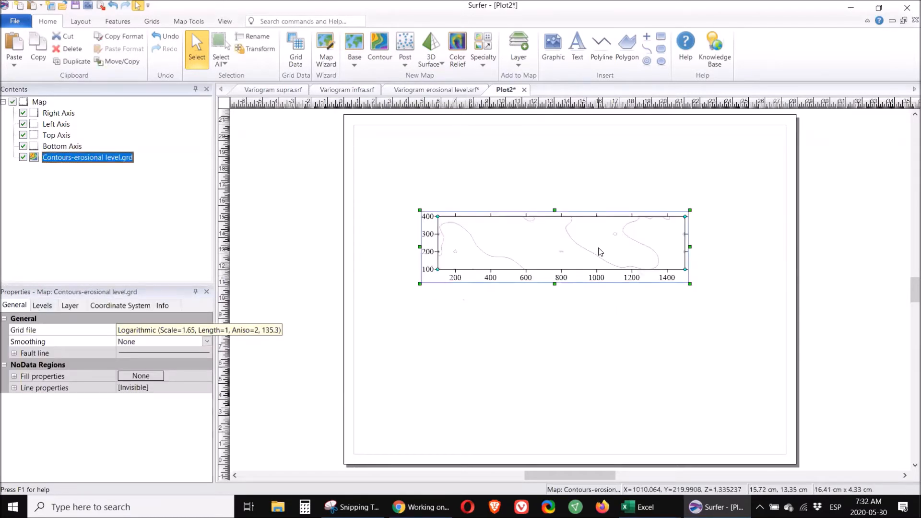
# Step: Turn on filled contours for the erosional level map and set the fill colors to Rainbow
pyautogui.scroll(3, 598, 252)
pyautogui.scroll(1, 599, 252)
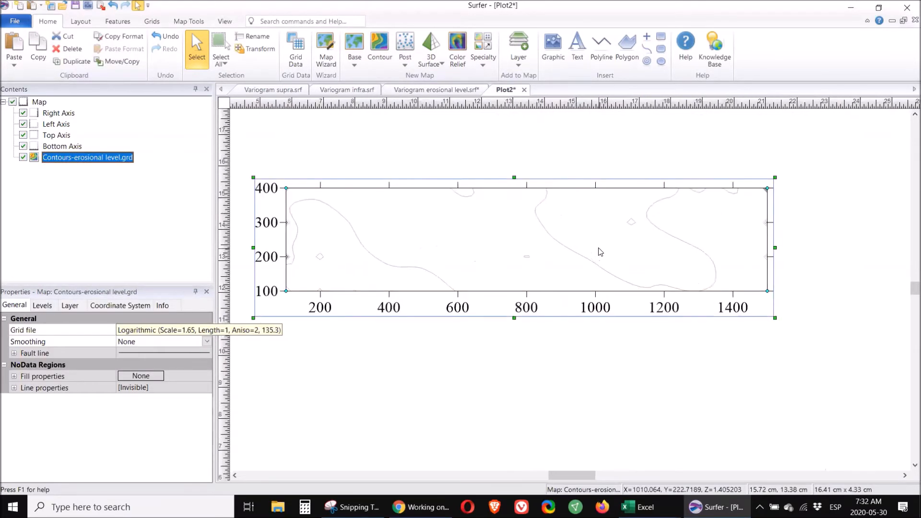
pyautogui.click(48, 307)
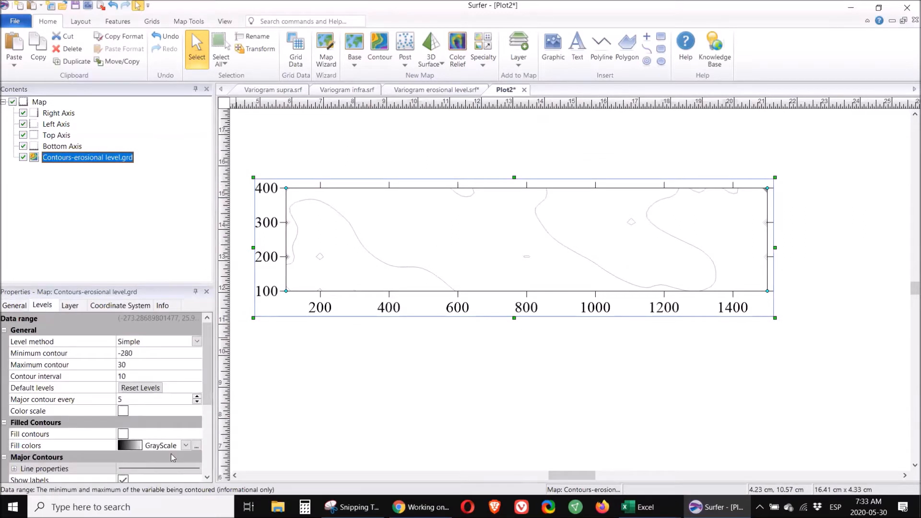
pyautogui.click(123, 434)
pyautogui.click(186, 445)
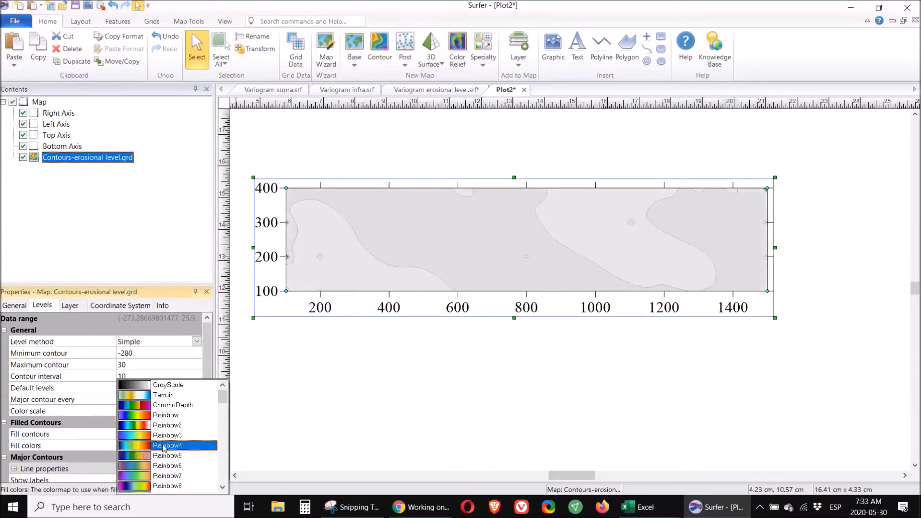
pyautogui.click(167, 416)
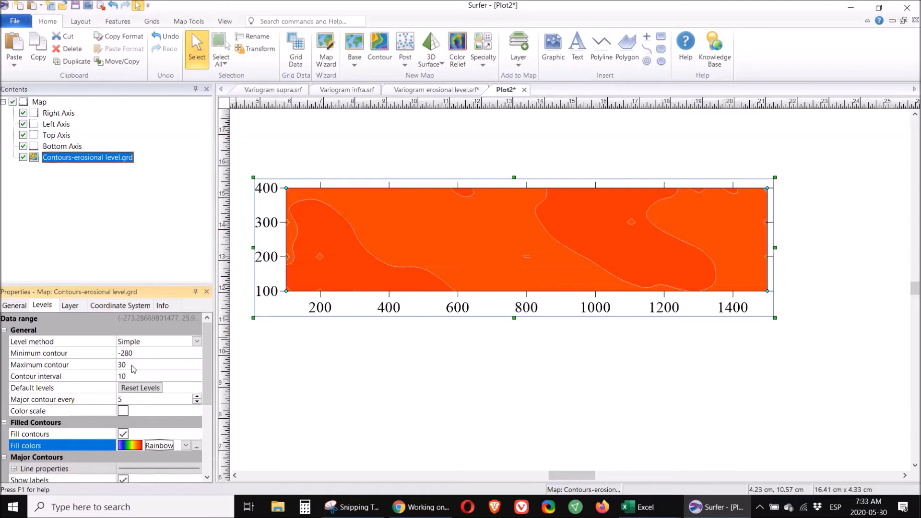
# Step: Switch the level method to Advanced and delete every contour level between -280 and 30
pyautogui.click(137, 343)
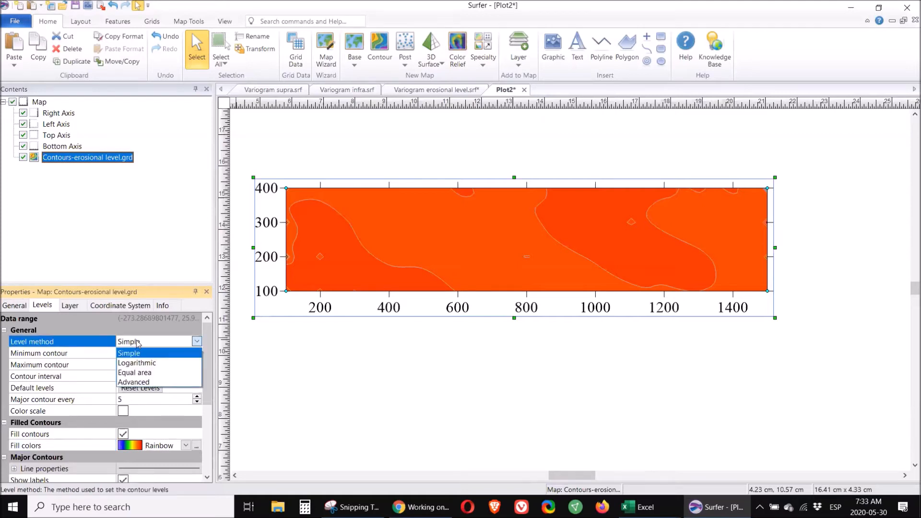
pyautogui.click(152, 384)
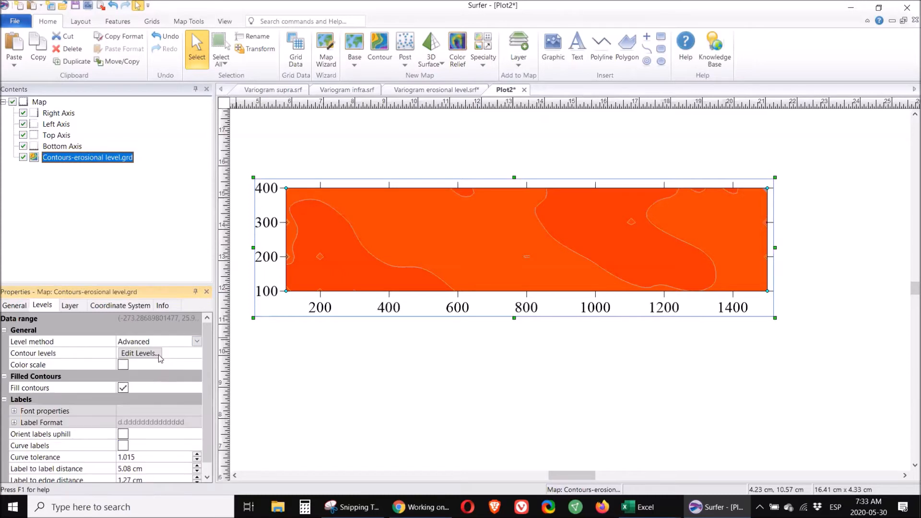
pyautogui.click(150, 355)
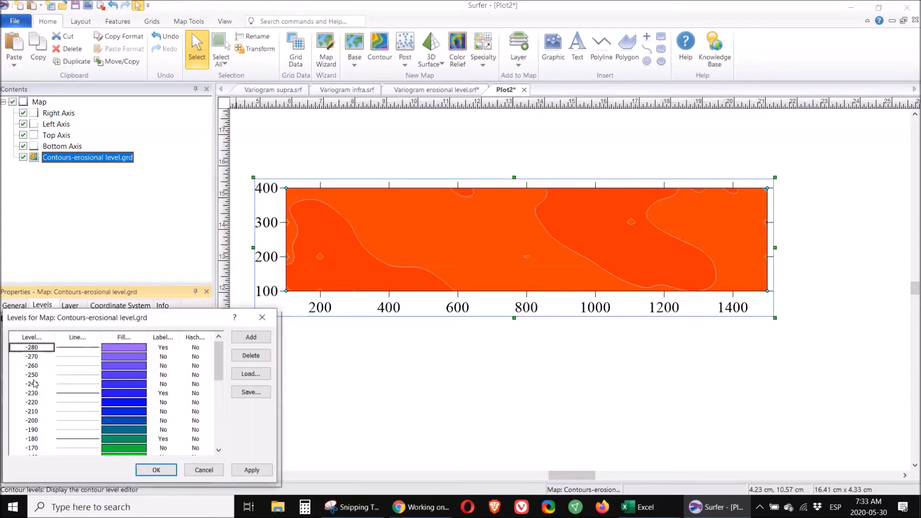
pyautogui.click(26, 357)
pyautogui.click(249, 355)
pyautogui.click(250, 355)
pyautogui.click(249, 355)
pyautogui.click(250, 356)
pyautogui.click(250, 356)
pyautogui.click(249, 356)
pyautogui.click(249, 357)
pyautogui.click(249, 356)
pyautogui.click(248, 357)
pyautogui.click(248, 357)
pyautogui.click(248, 357)
pyautogui.click(248, 357)
pyautogui.click(248, 357)
pyautogui.click(248, 357)
pyautogui.click(248, 357)
pyautogui.click(248, 357)
pyautogui.click(249, 357)
pyautogui.click(248, 357)
pyautogui.click(249, 357)
pyautogui.click(248, 358)
pyautogui.click(248, 357)
pyautogui.click(248, 357)
pyautogui.click(248, 357)
pyautogui.click(249, 357)
pyautogui.click(248, 357)
pyautogui.click(248, 357)
pyautogui.click(249, 358)
pyautogui.click(248, 357)
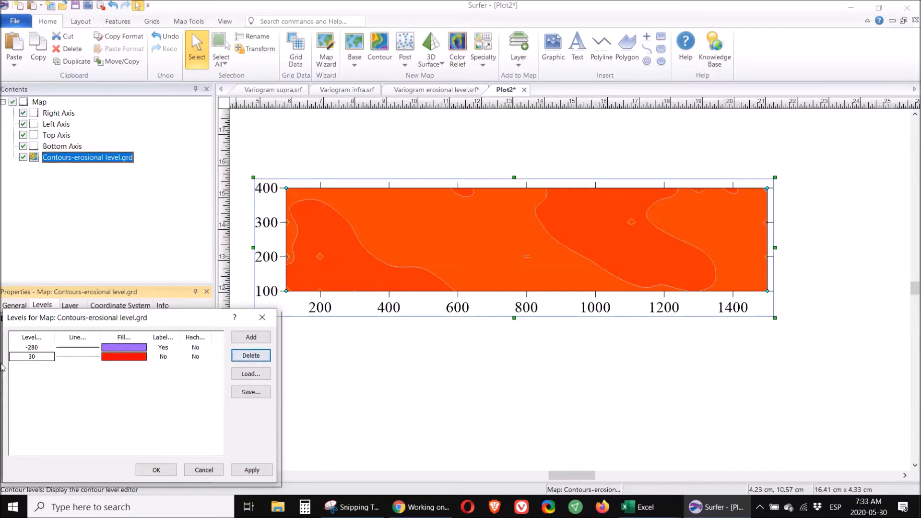
# Step: Change the contour level 30 to -1 and make its line invisible with 0% opacity
pyautogui.doubleClick(31, 358)
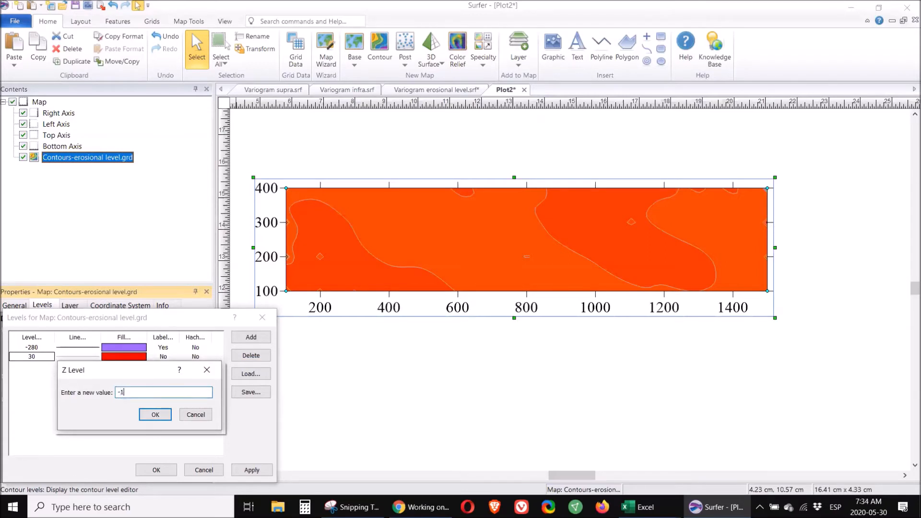
pyautogui.press('Return')
pyautogui.click(83, 360)
pyautogui.click(83, 361)
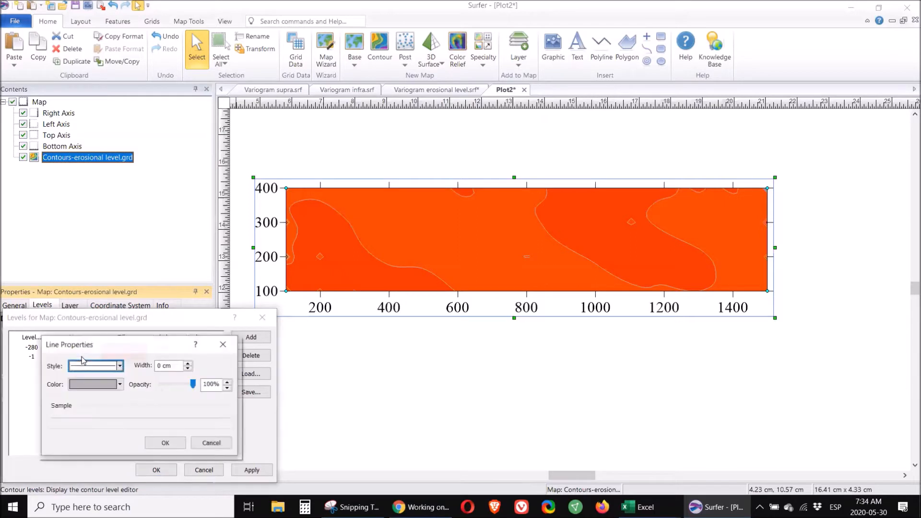
pyautogui.click(89, 365)
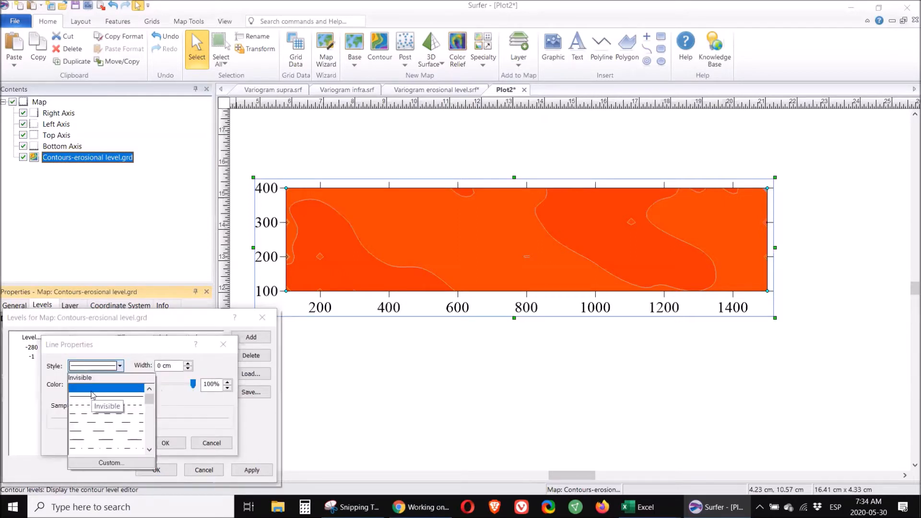
pyautogui.click(80, 378)
pyautogui.moveTo(193, 384); pyautogui.dragTo(152, 394)
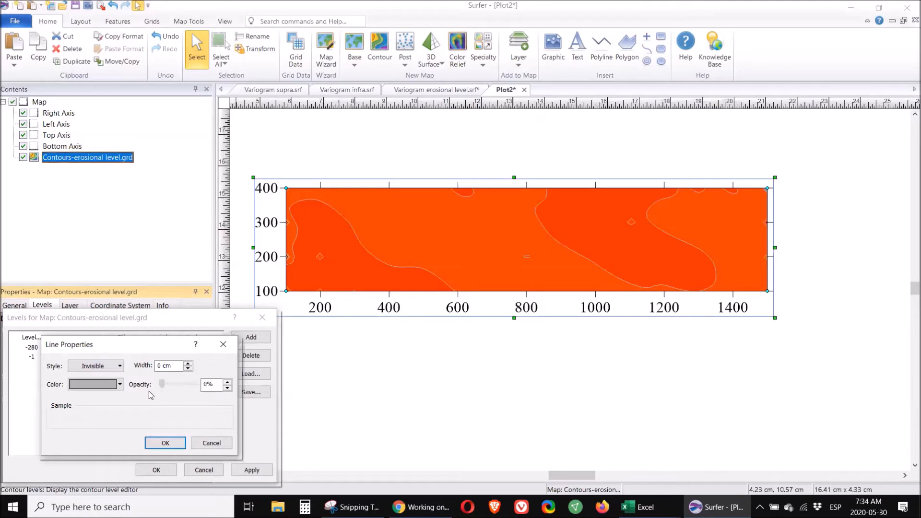
pyautogui.click(160, 442)
# Step: Set the fill pattern of the -1 contour level to None
pyautogui.click(134, 361)
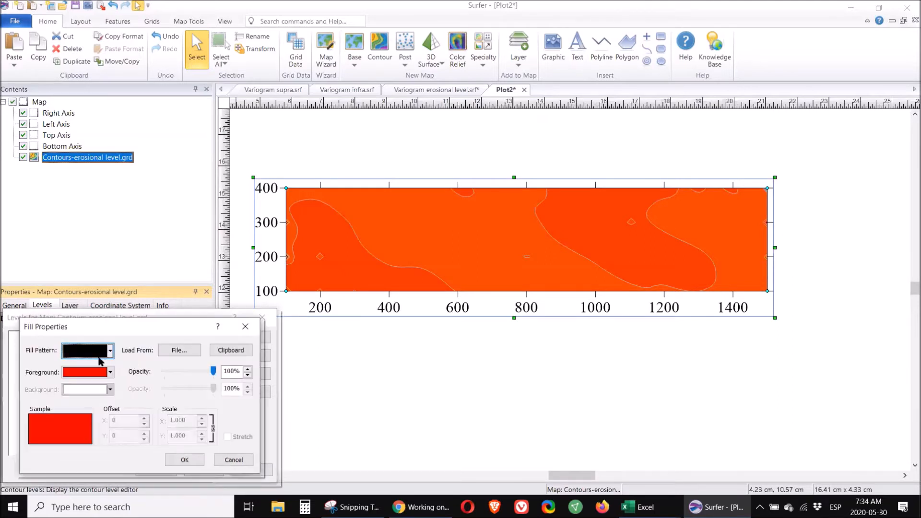
pyautogui.click(99, 352)
pyautogui.click(73, 390)
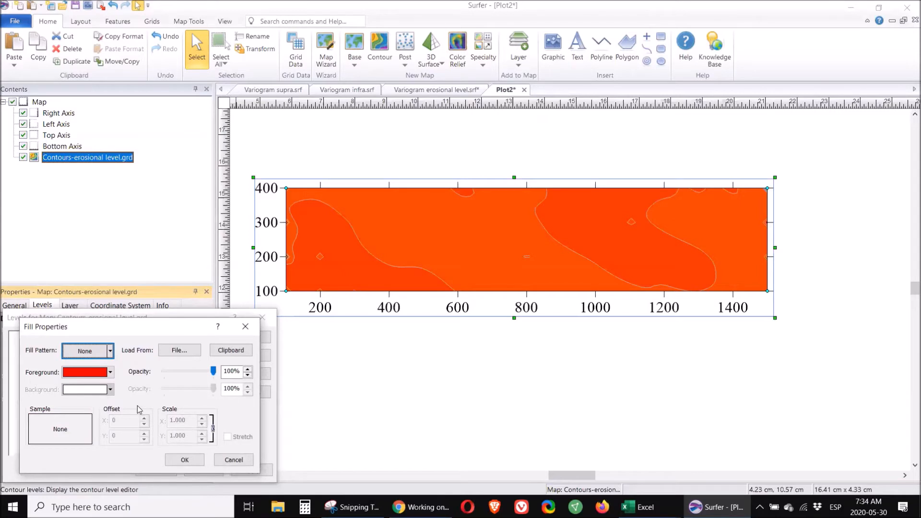
pyautogui.click(185, 460)
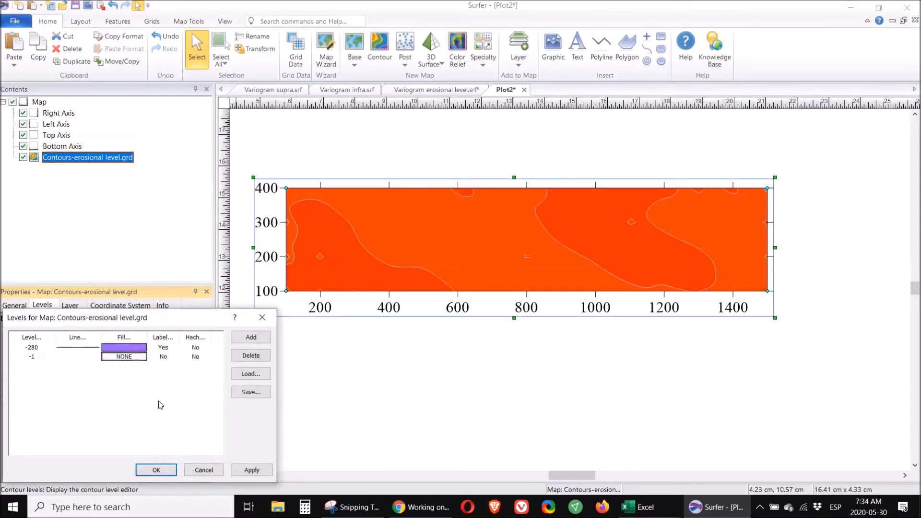
# Step: Set the line style of the -280 contour level to Invisible
pyautogui.click(89, 347)
pyautogui.click(97, 372)
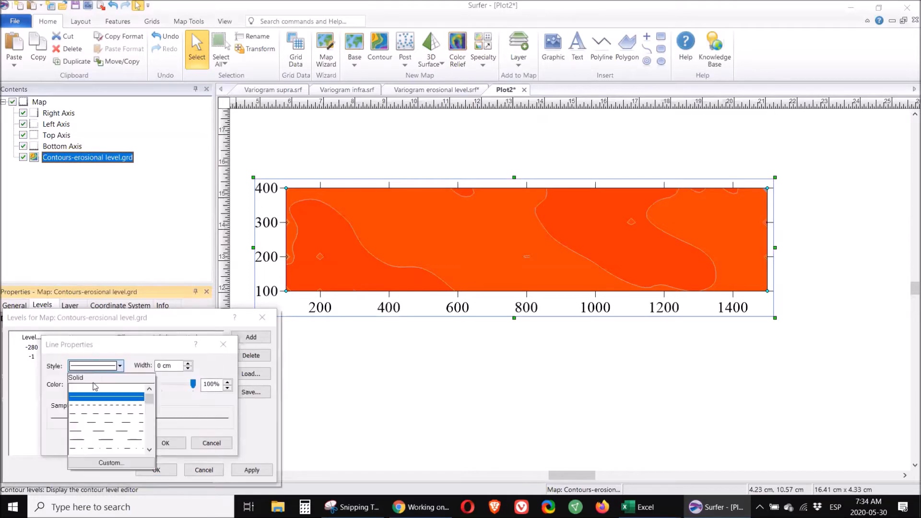
pyautogui.click(95, 386)
pyautogui.click(166, 443)
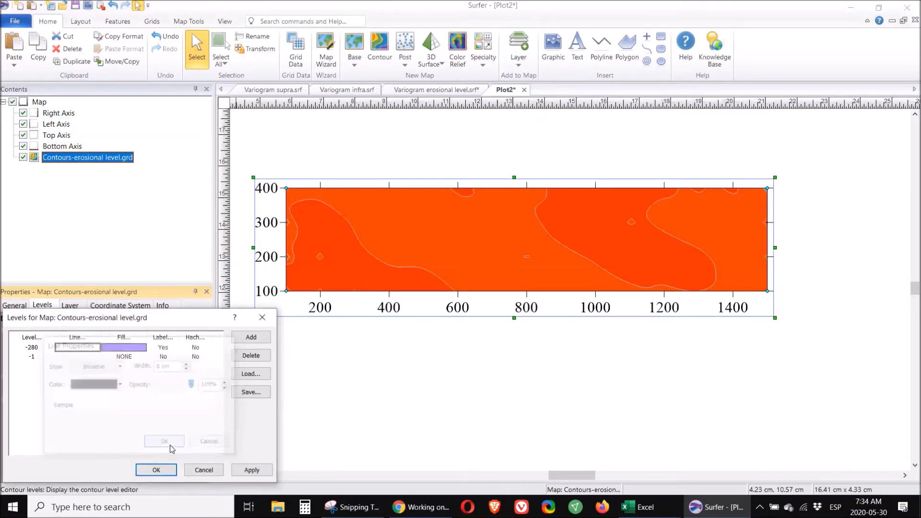
# Step: Fill the -280 level with the Diagonal Cross pattern, using a brown foreground and 0% background opacity
pyautogui.click(125, 347)
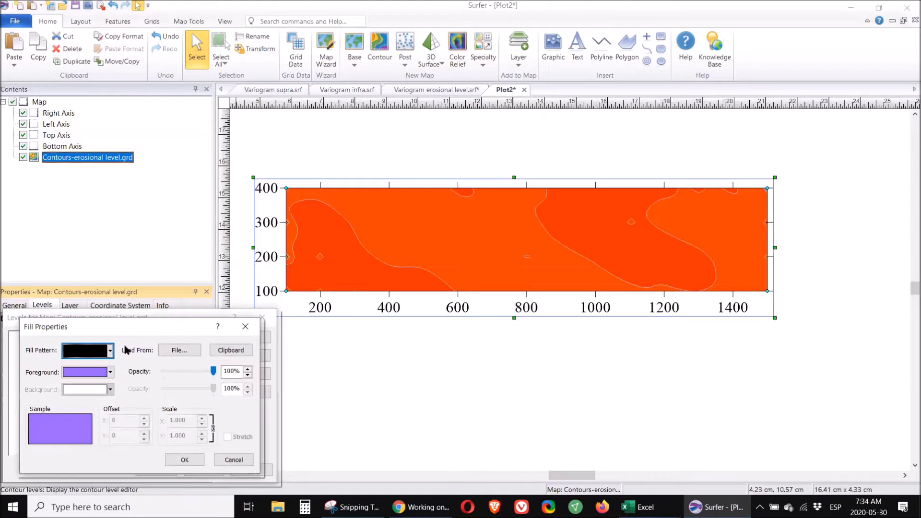
pyautogui.click(92, 354)
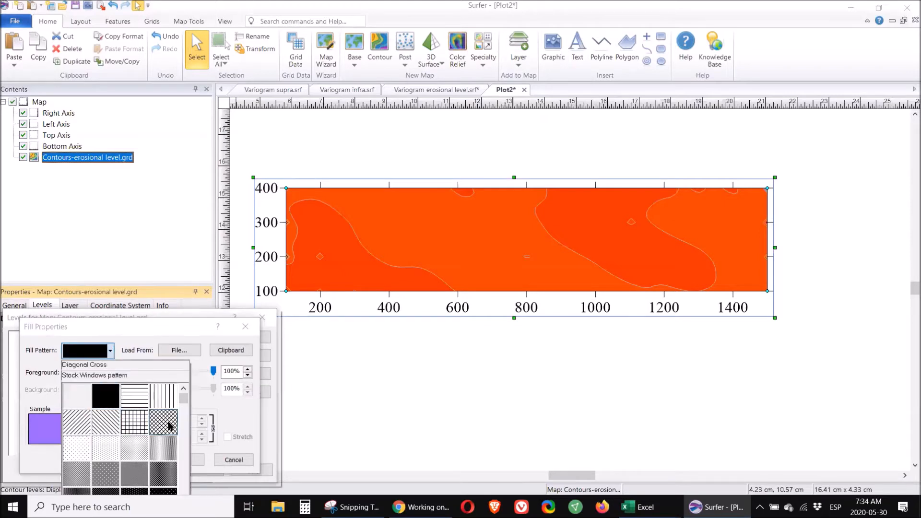
pyautogui.click(168, 424)
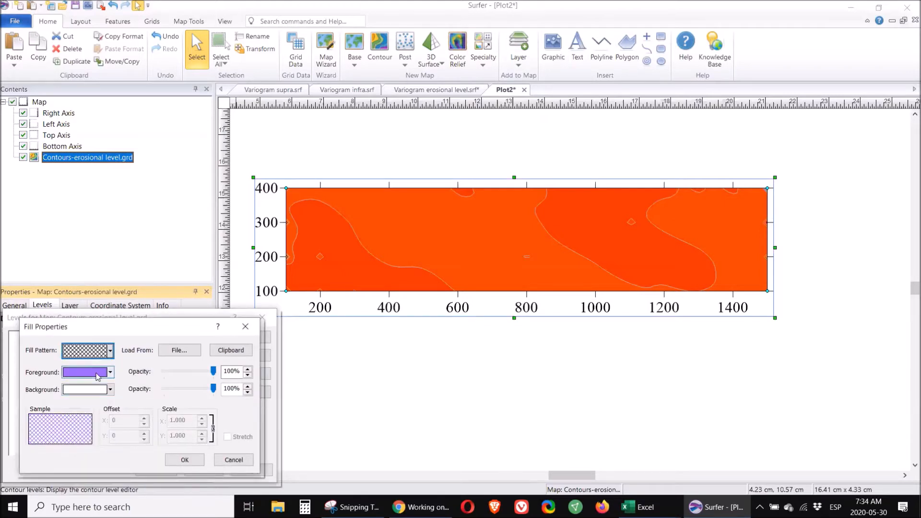
pyautogui.click(109, 372)
pyautogui.click(98, 426)
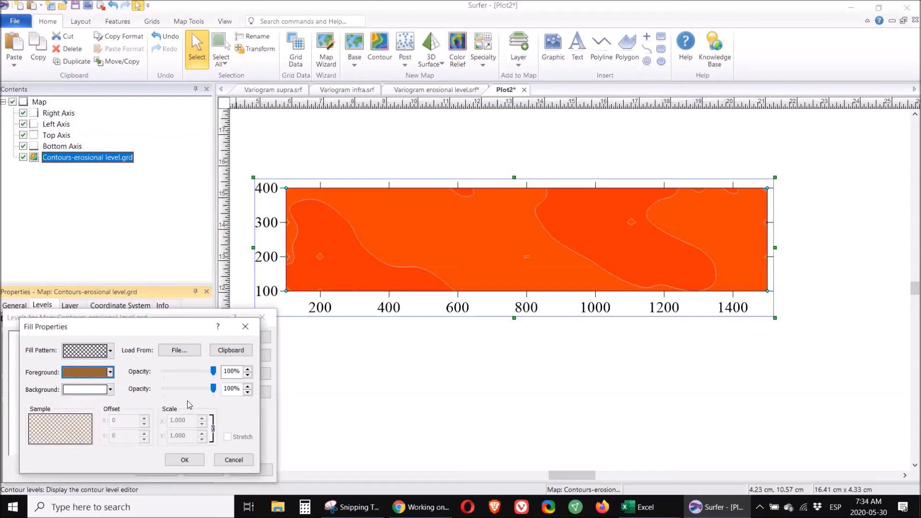
pyautogui.moveTo(212, 388); pyautogui.dragTo(146, 389)
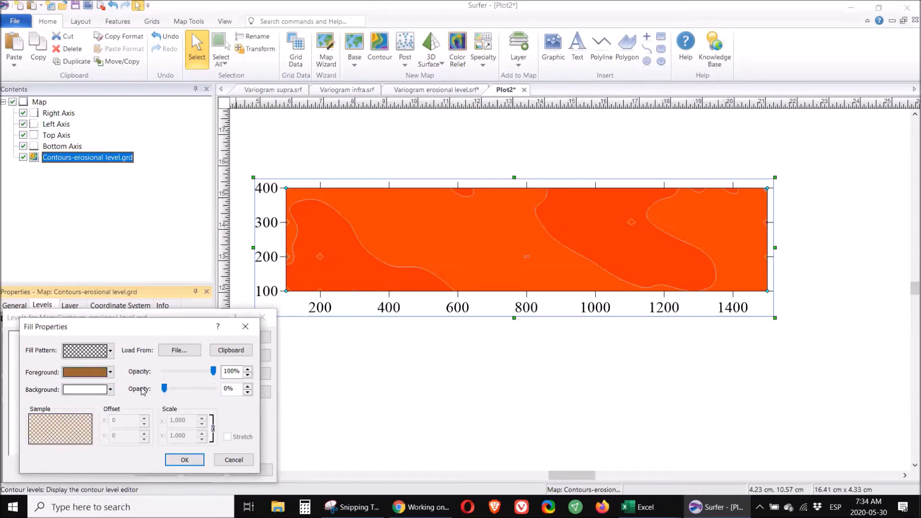
pyautogui.click(183, 461)
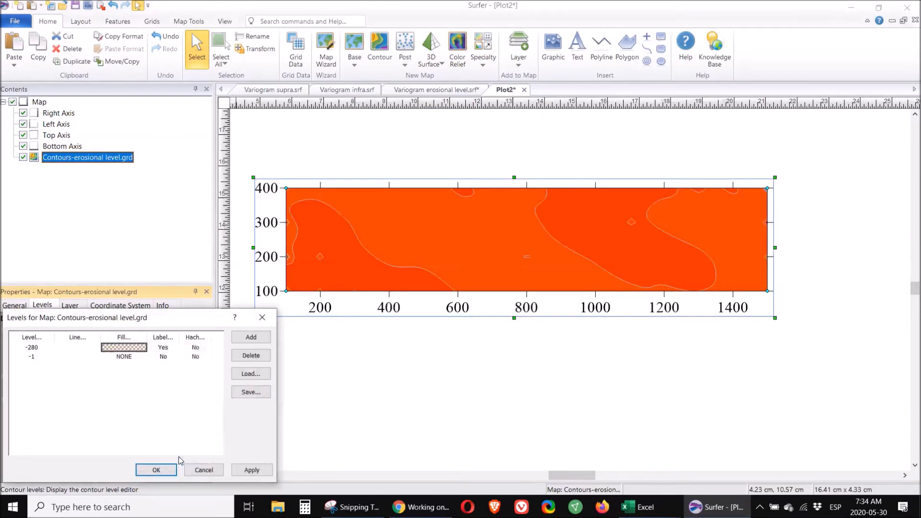
# Step: Turn off the label of the -280 level and apply the edited levels to the contour map
pyautogui.click(164, 348)
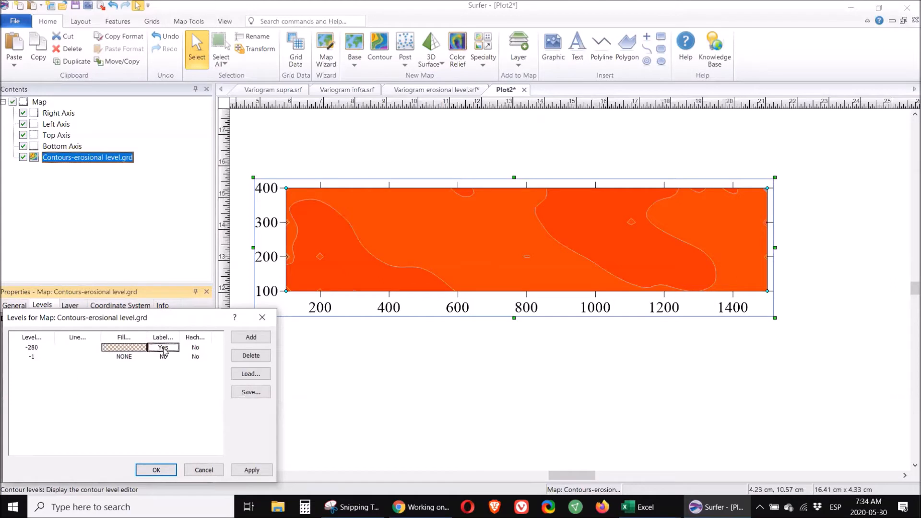
pyautogui.click(262, 474)
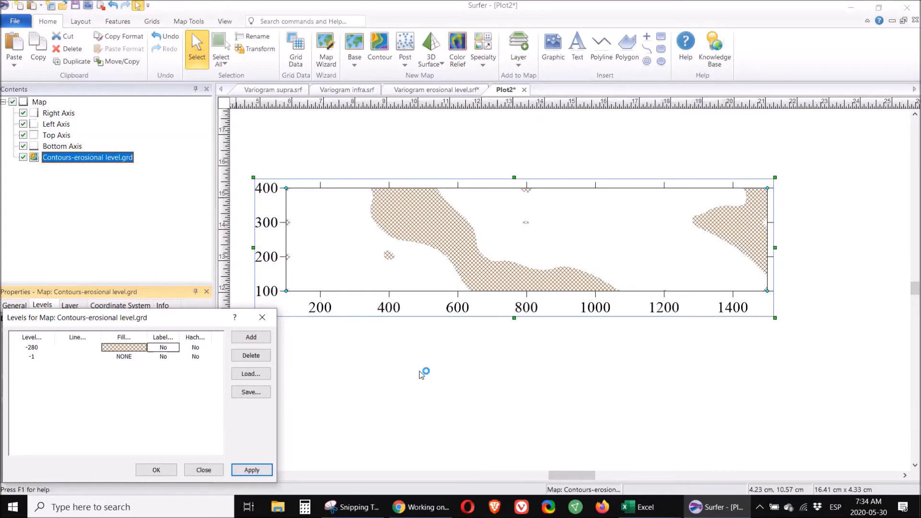
pyautogui.click(163, 471)
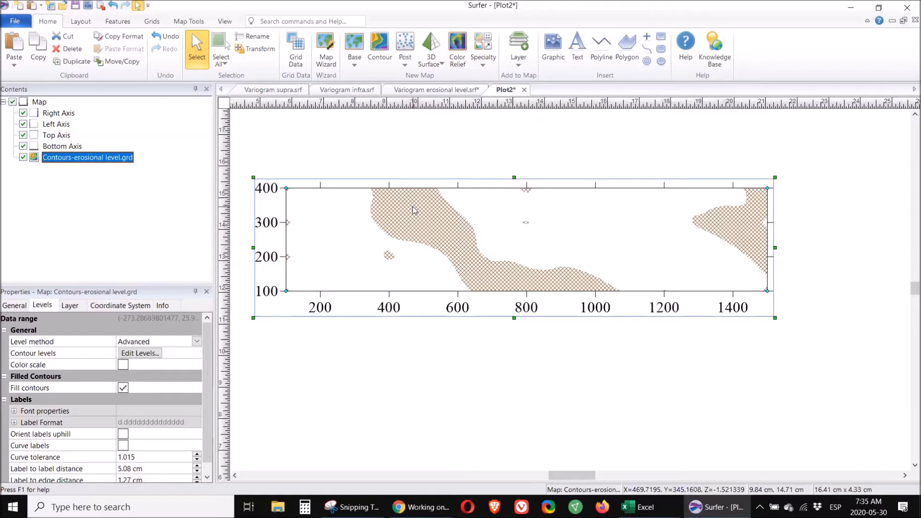
pyautogui.click(449, 154)
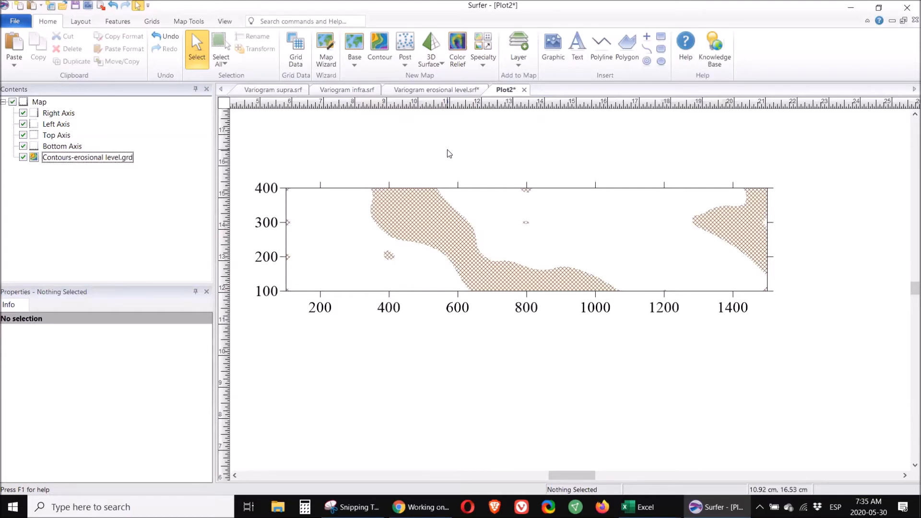
pyautogui.rightClick(447, 149)
pyautogui.click(415, 148)
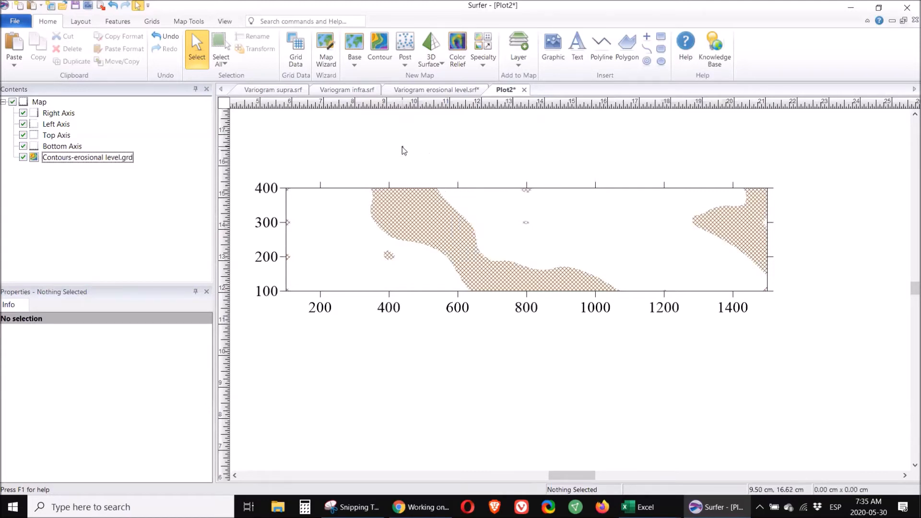
# Step: Create a 2-Grid Vector map with supra.grd as both the X and Y component grids and place it below the contour map
pyautogui.click(480, 57)
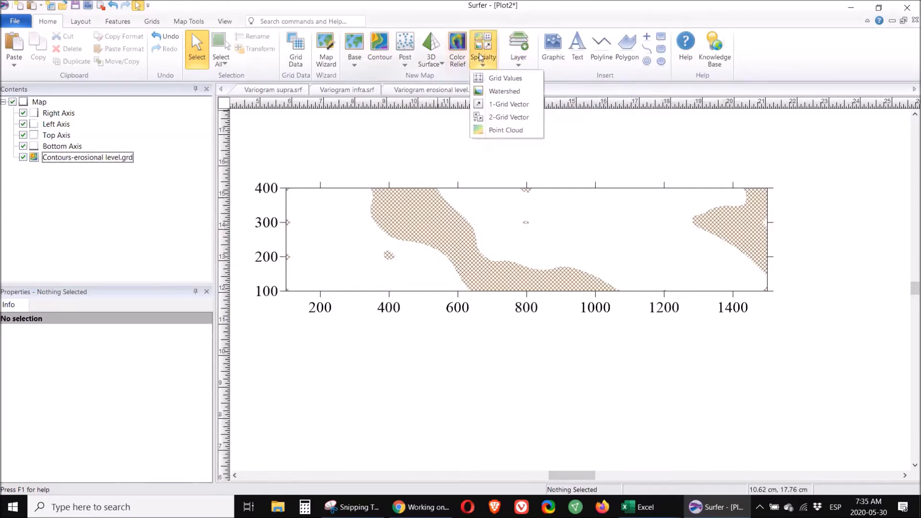
pyautogui.click(509, 120)
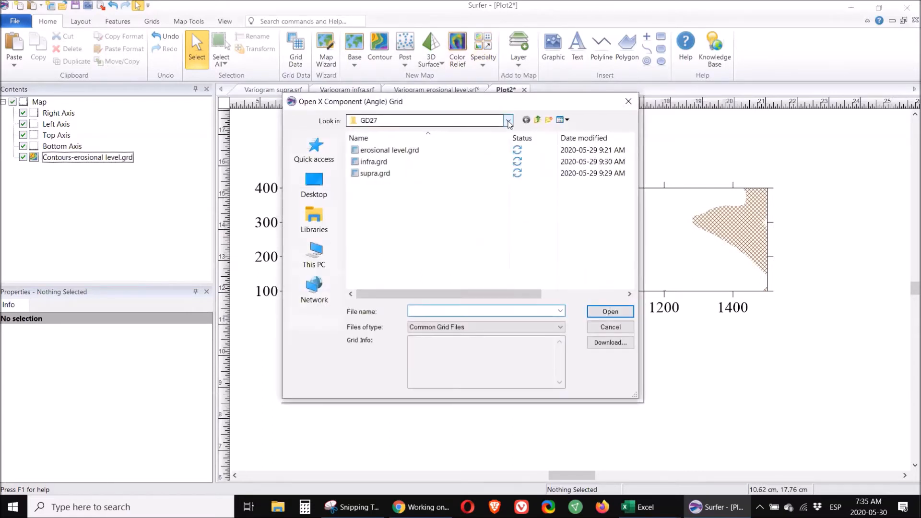
pyautogui.doubleClick(367, 172)
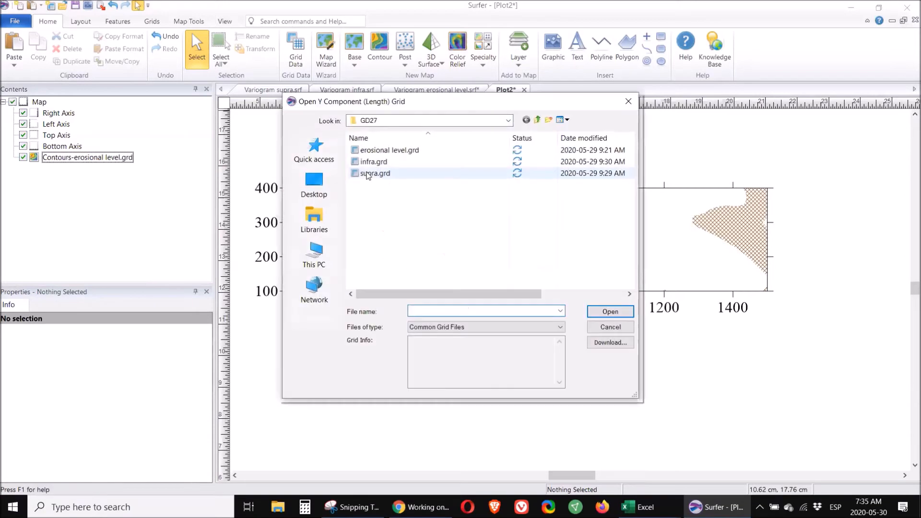
pyautogui.doubleClick(367, 173)
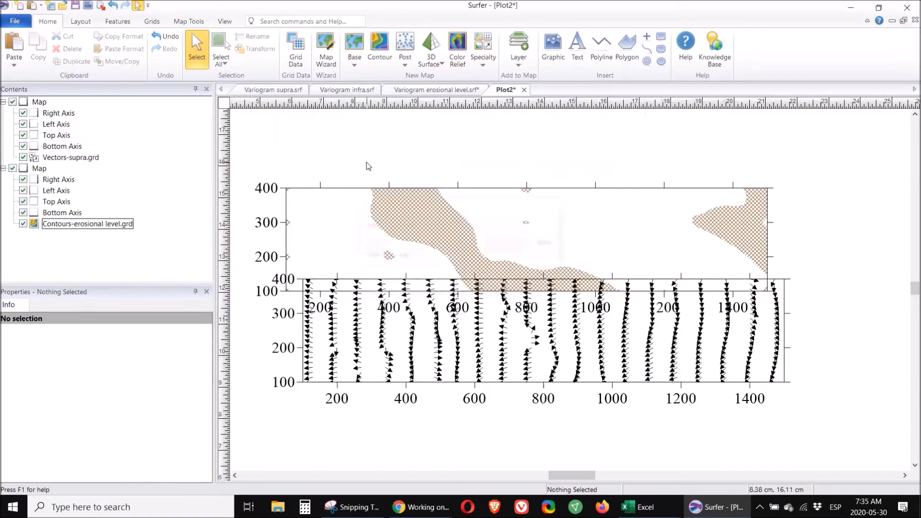
pyautogui.click(561, 374)
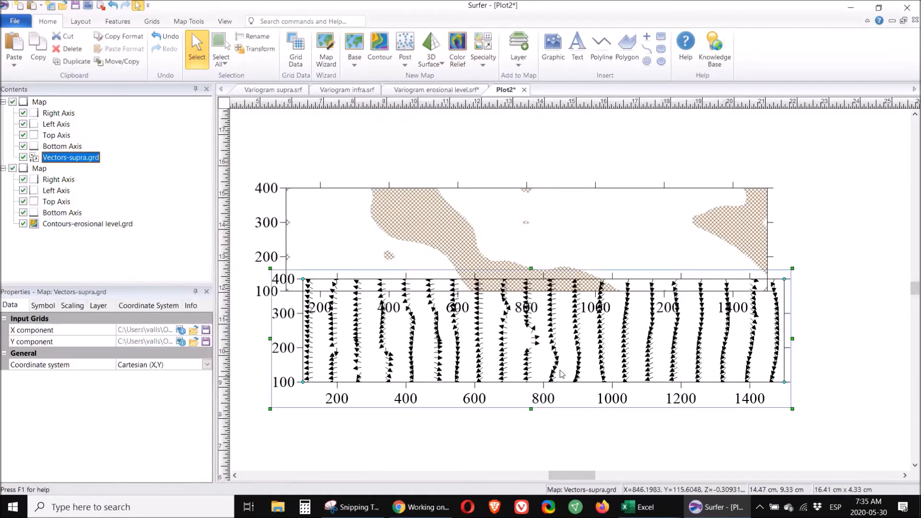
pyautogui.moveTo(561, 374); pyautogui.dragTo(562, 414)
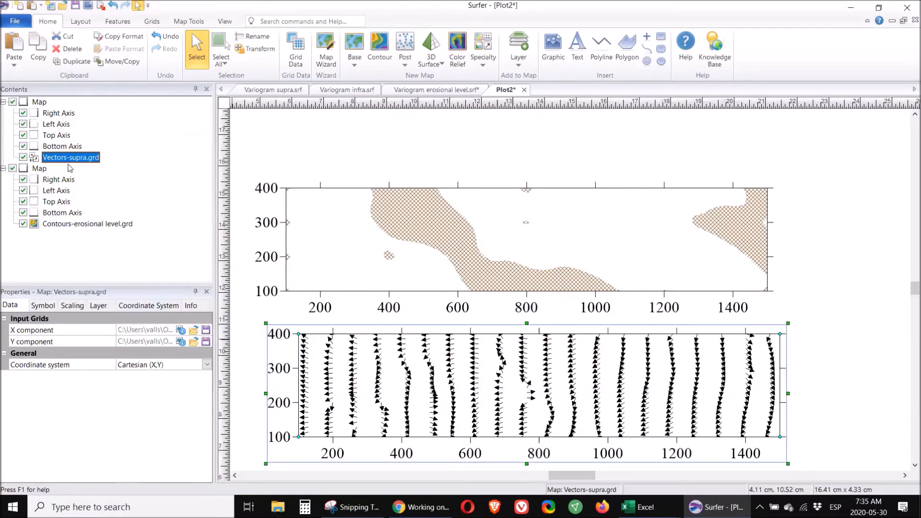
pyautogui.click(66, 160)
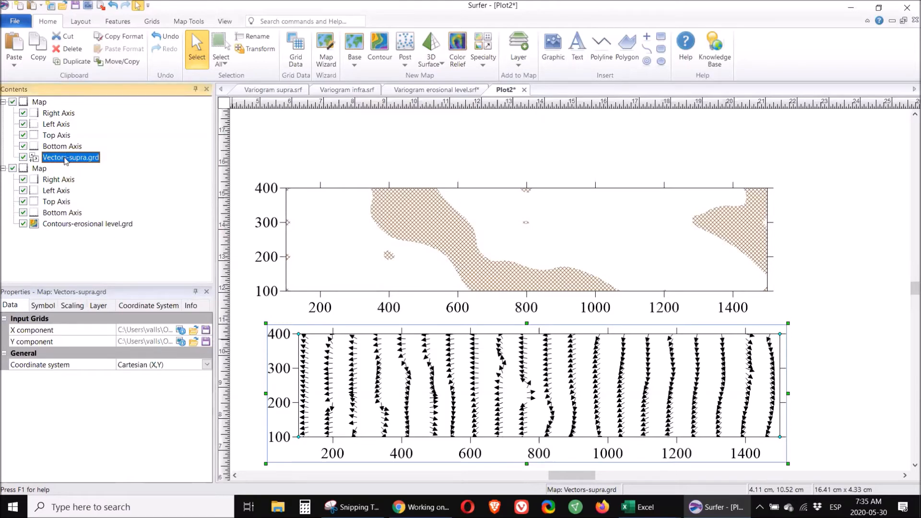
# Step: Move the supra vector layer into the erosional level contour map and set its X and Y symbol frequencies to 6
pyautogui.moveTo(44, 215); pyautogui.dragTo(43, 220)
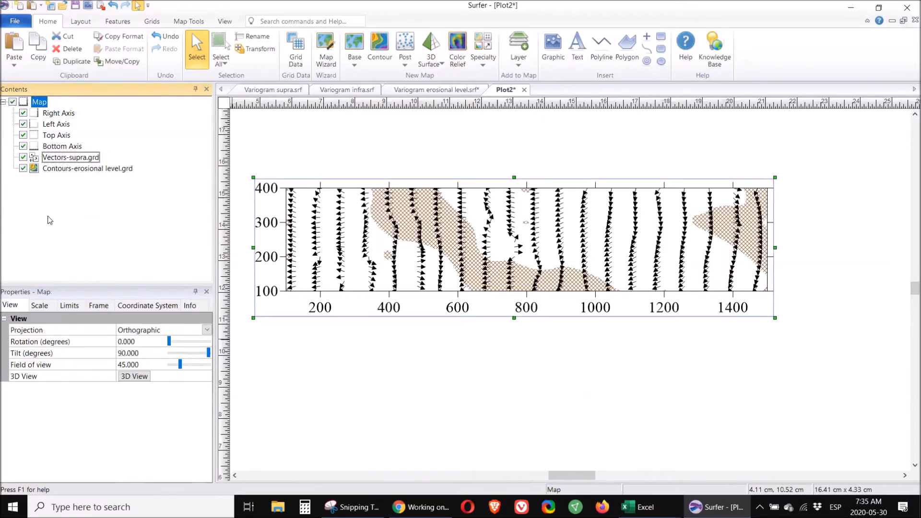
pyautogui.click(71, 162)
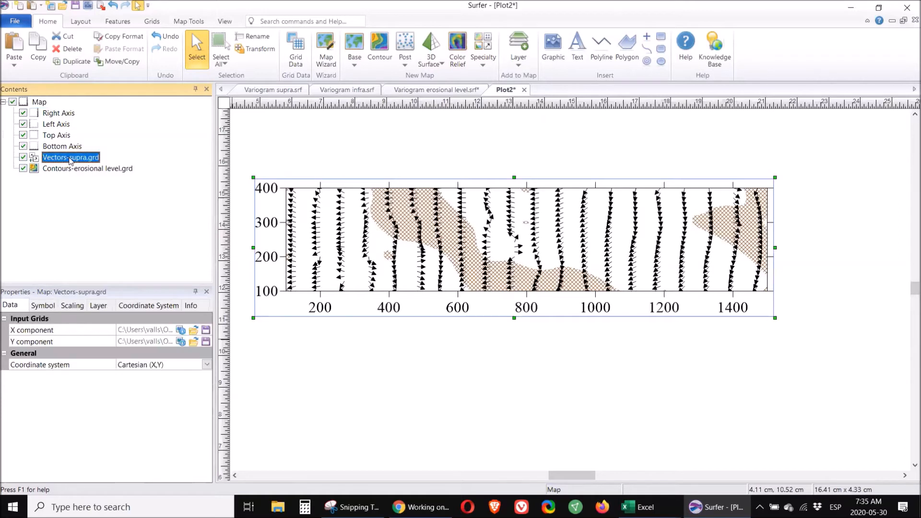
pyautogui.click(48, 307)
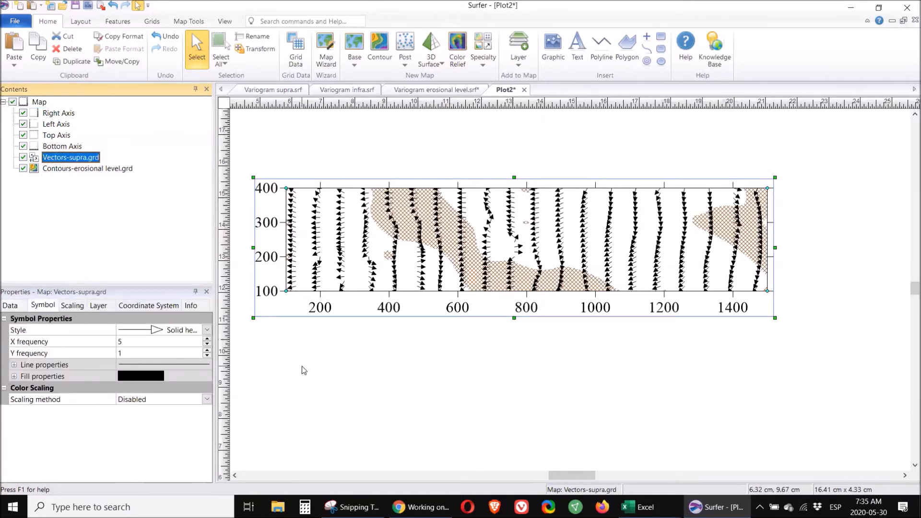
pyautogui.click(207, 350)
pyautogui.click(207, 350)
pyautogui.click(207, 350)
pyautogui.click(207, 350)
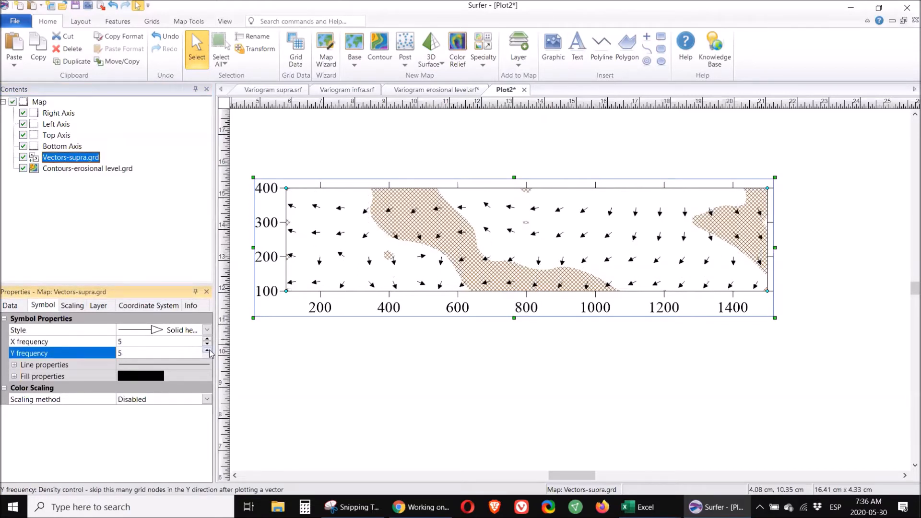
pyautogui.click(208, 350)
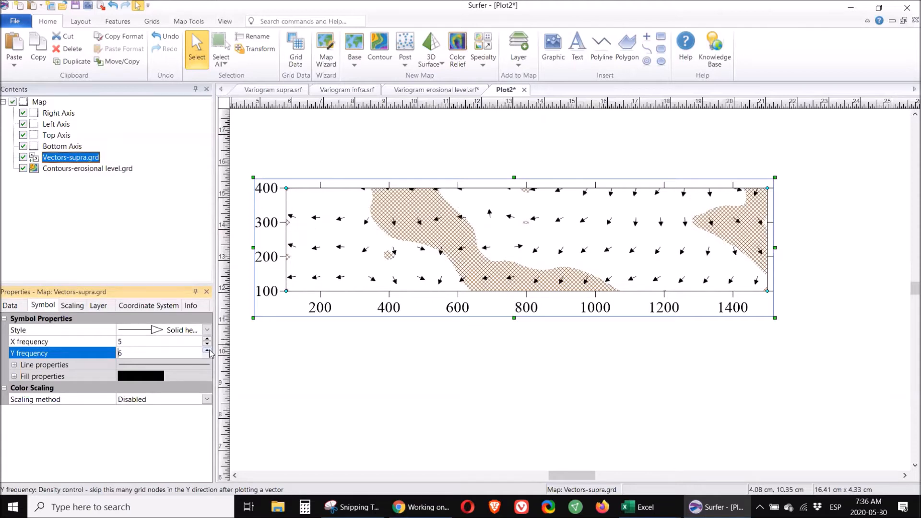
pyautogui.click(207, 340)
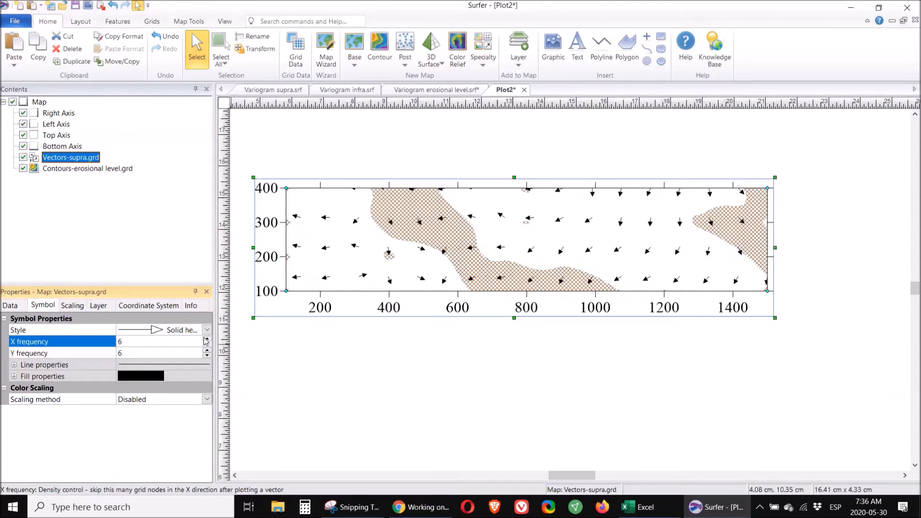
# Step: Change the vector symbols to the Outline arrow style and color them by magnitude, without a color scale
pyautogui.click(163, 332)
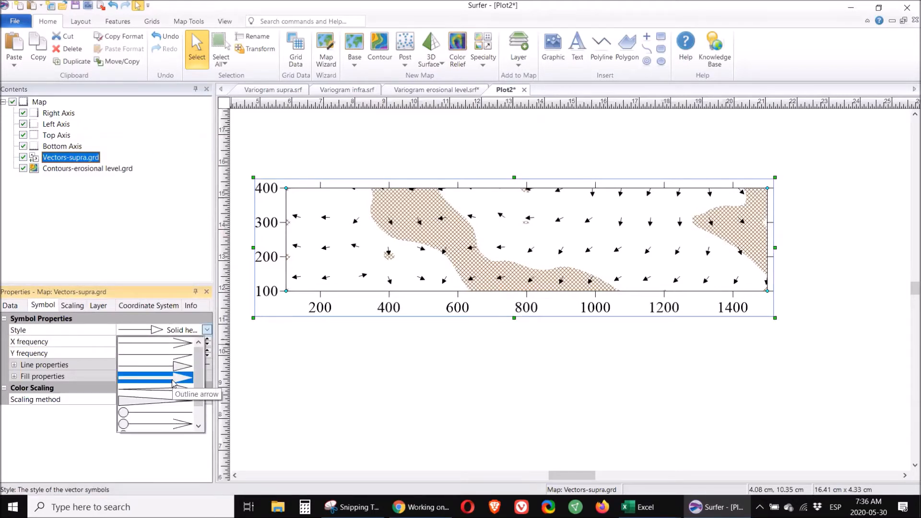
pyautogui.click(173, 379)
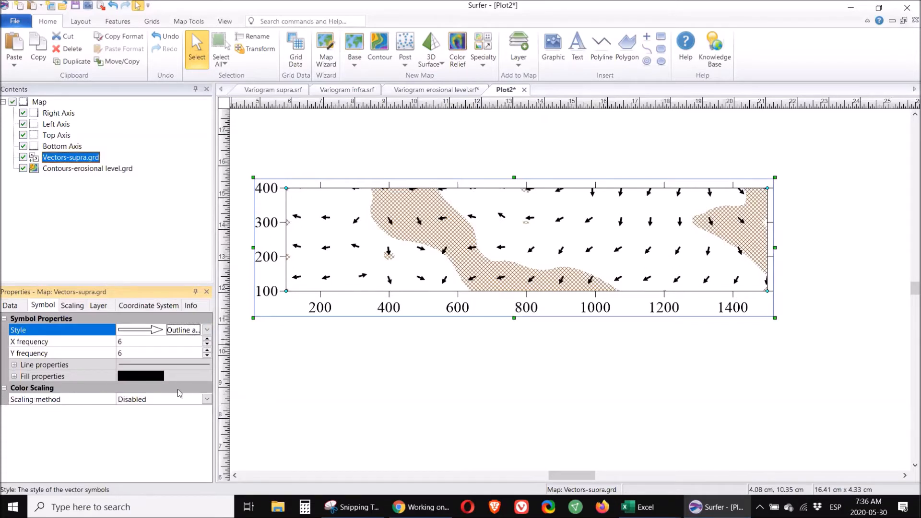
pyautogui.click(207, 399)
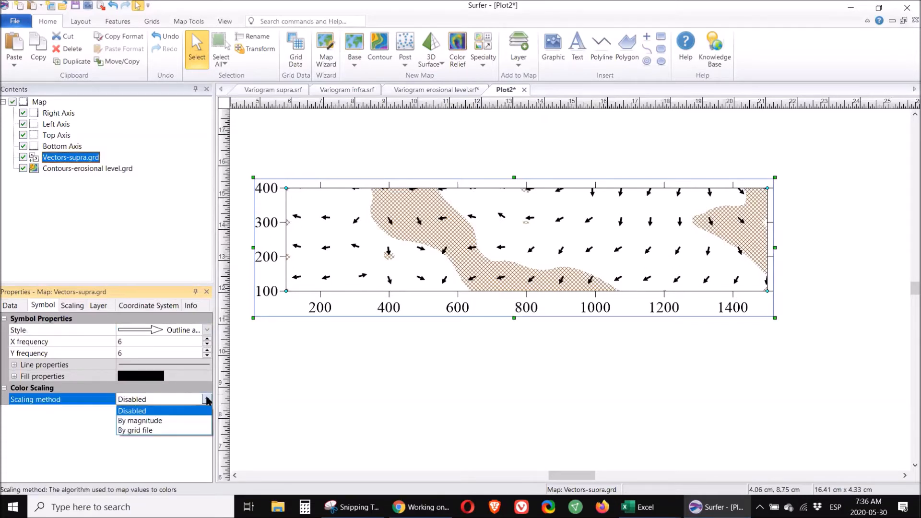
pyautogui.click(143, 420)
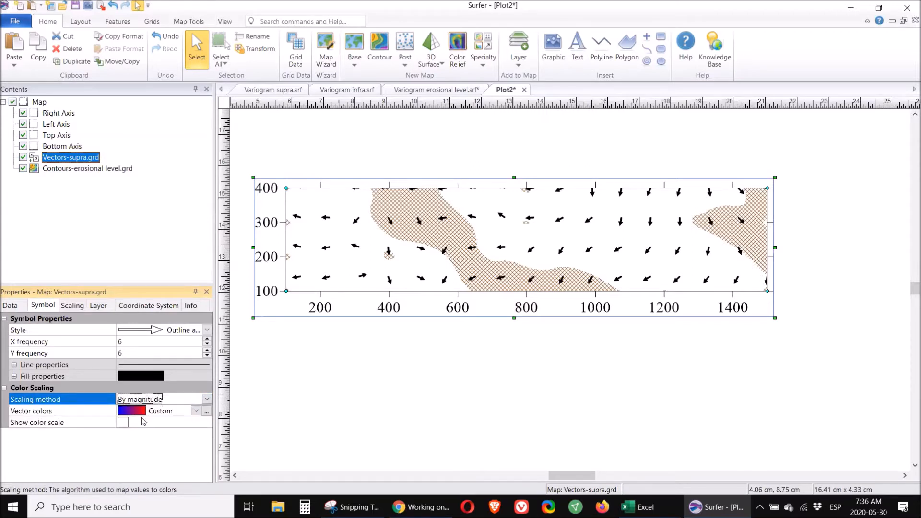
pyautogui.click(123, 422)
pyautogui.click(123, 423)
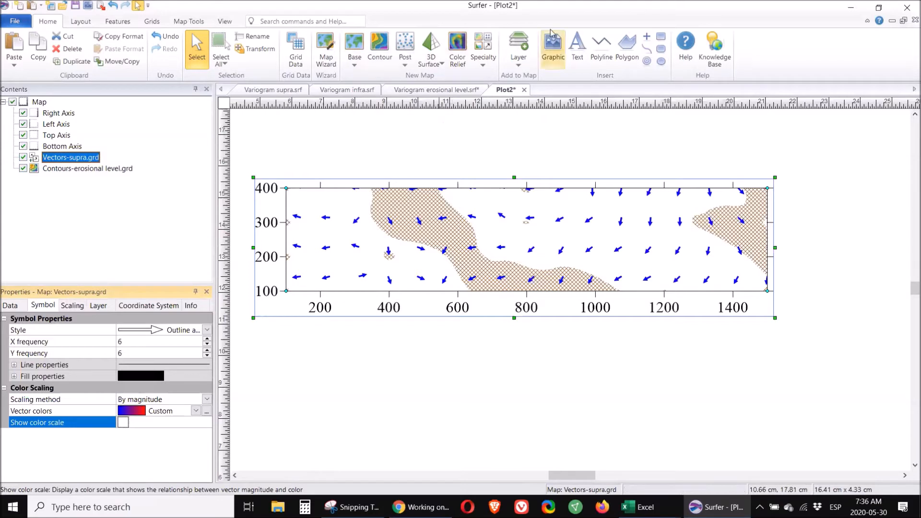
# Step: Add a contour layer from supra.grd to the combined map
pyautogui.click(518, 62)
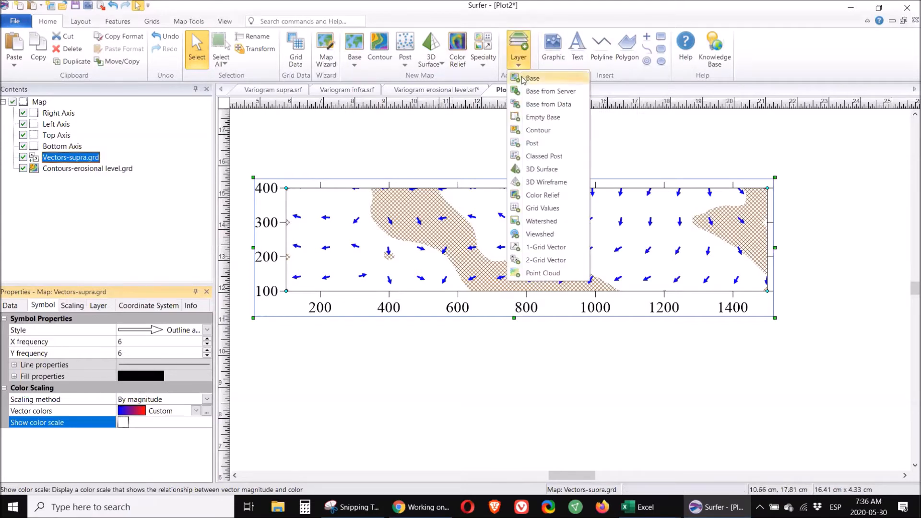
pyautogui.click(538, 131)
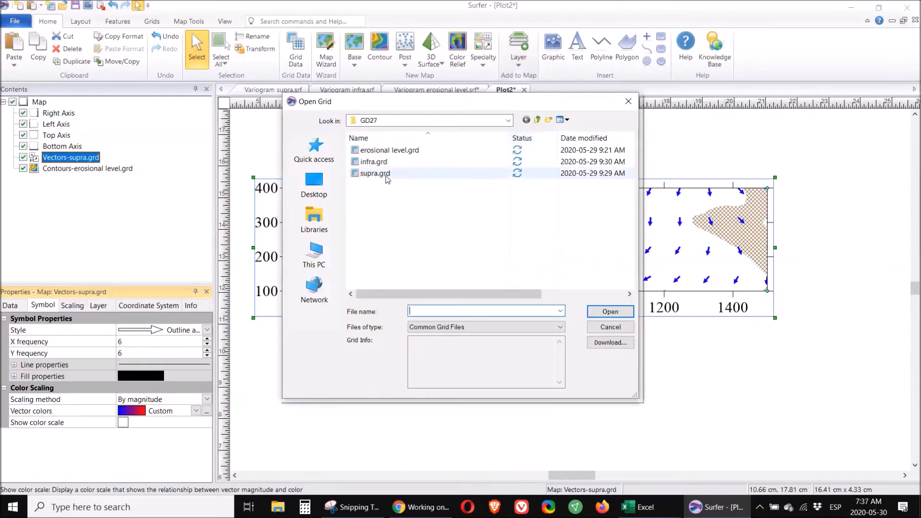
pyautogui.doubleClick(381, 174)
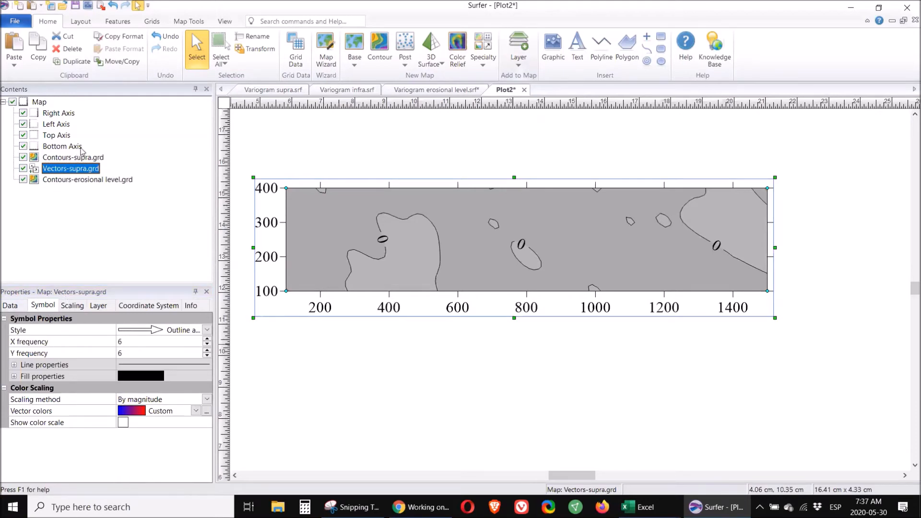
# Step: Look up the percentiles in the supra contour layer's grid report and change its lowest contour level to 0.3
pyautogui.click(72, 157)
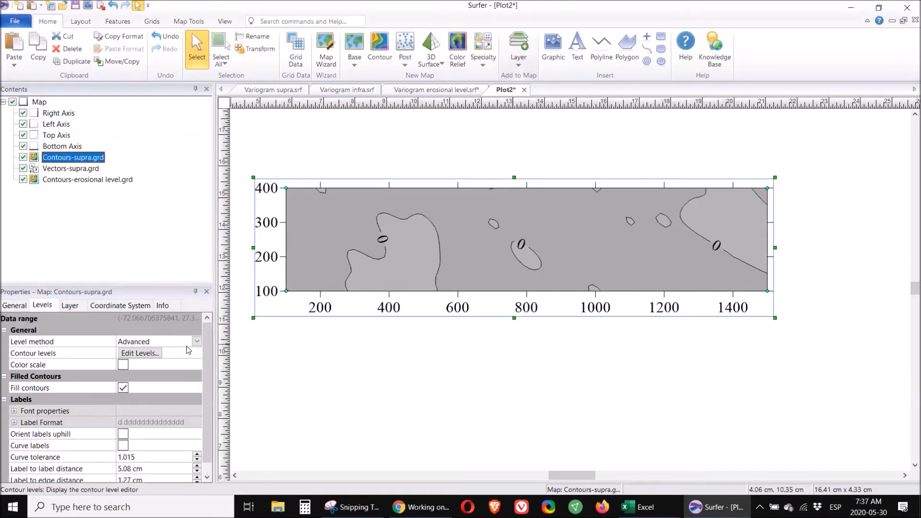
pyautogui.click(14, 306)
pyautogui.click(181, 330)
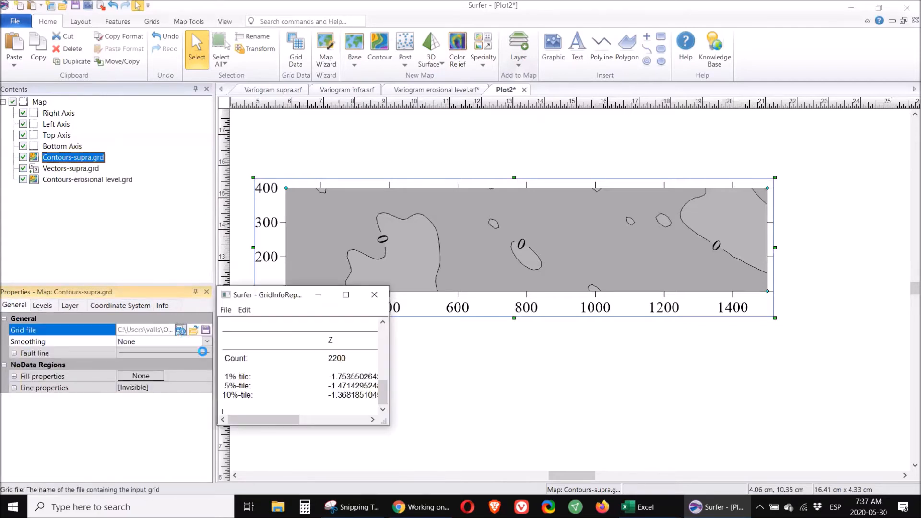
pyautogui.scroll(-10, 385, 398)
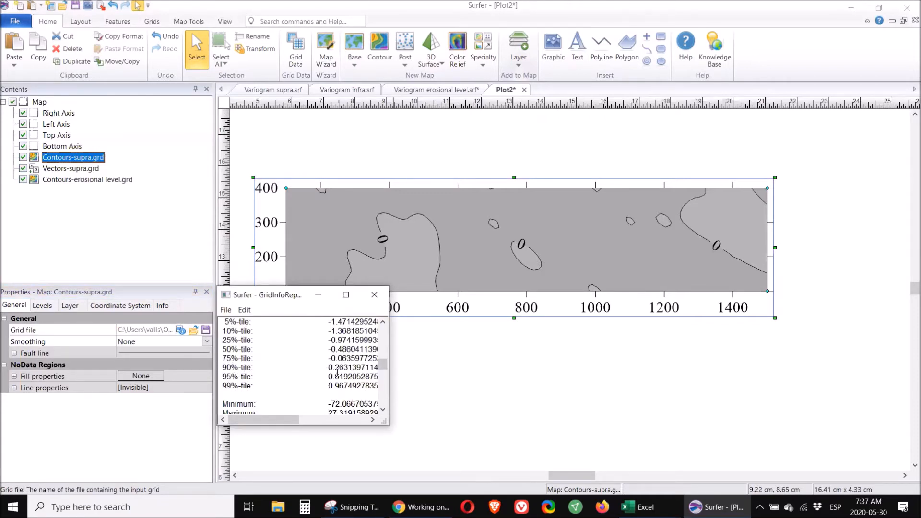
pyautogui.click(43, 305)
pyautogui.click(145, 353)
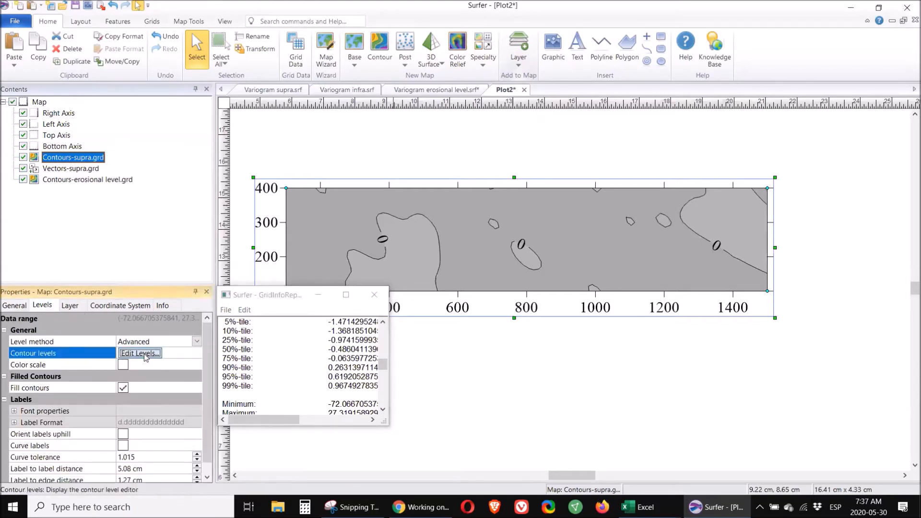
pyautogui.doubleClick(35, 349)
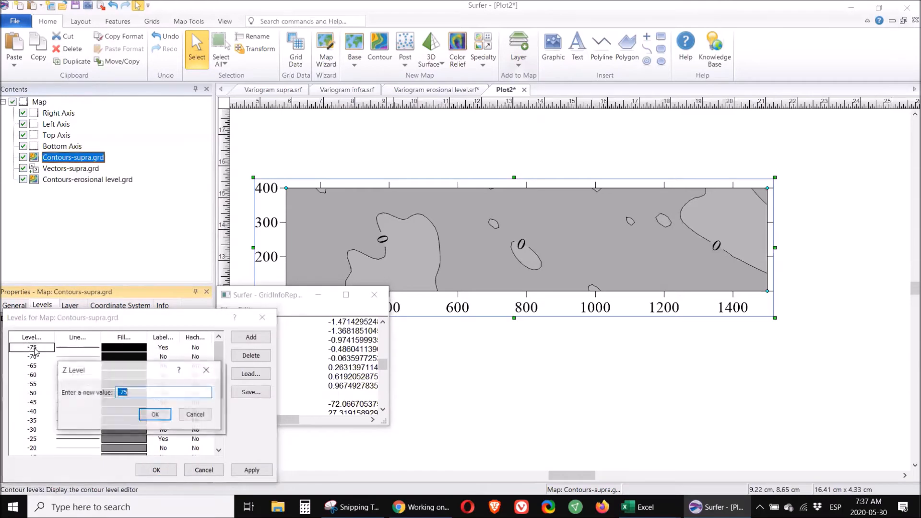
pyautogui.write('0.3')
pyautogui.press('Return')
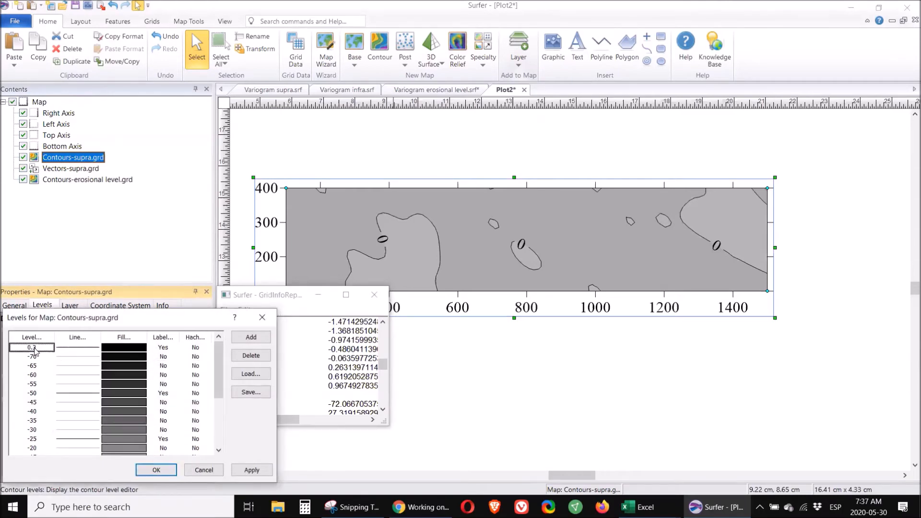
# Step: Delete all supra contour levels except the 0.3 level
pyautogui.click(28, 356)
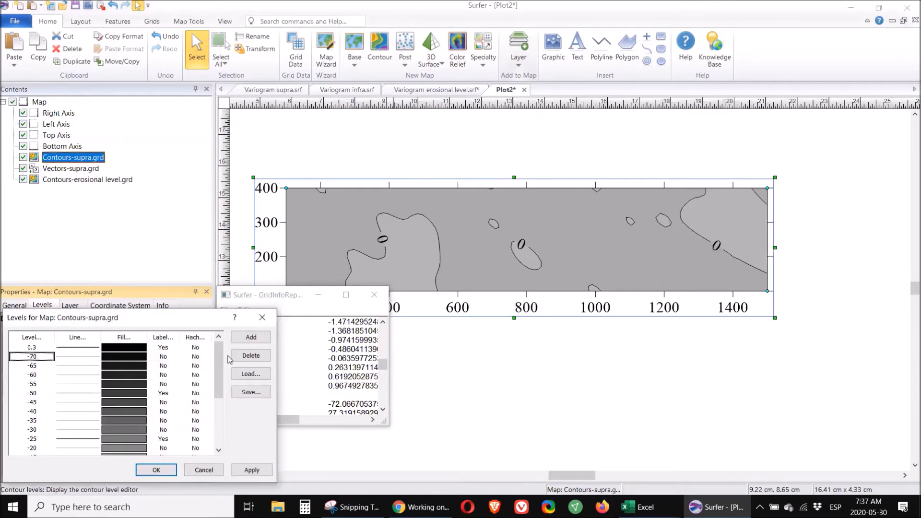
pyautogui.click(247, 355)
pyautogui.click(247, 355)
pyautogui.click(247, 355)
pyautogui.click(247, 355)
pyautogui.click(247, 355)
pyautogui.click(247, 355)
pyautogui.click(247, 356)
pyautogui.click(246, 357)
pyautogui.click(246, 357)
pyautogui.doubleClick(245, 357)
pyautogui.click(246, 358)
pyautogui.click(246, 357)
pyautogui.click(245, 357)
pyautogui.click(246, 357)
pyautogui.click(245, 357)
pyautogui.click(246, 357)
pyautogui.click(245, 357)
pyautogui.click(245, 358)
pyautogui.click(246, 357)
# Step: Set the fill of the 0.3 supra contour level to solid red
pyautogui.click(138, 348)
pyautogui.click(98, 351)
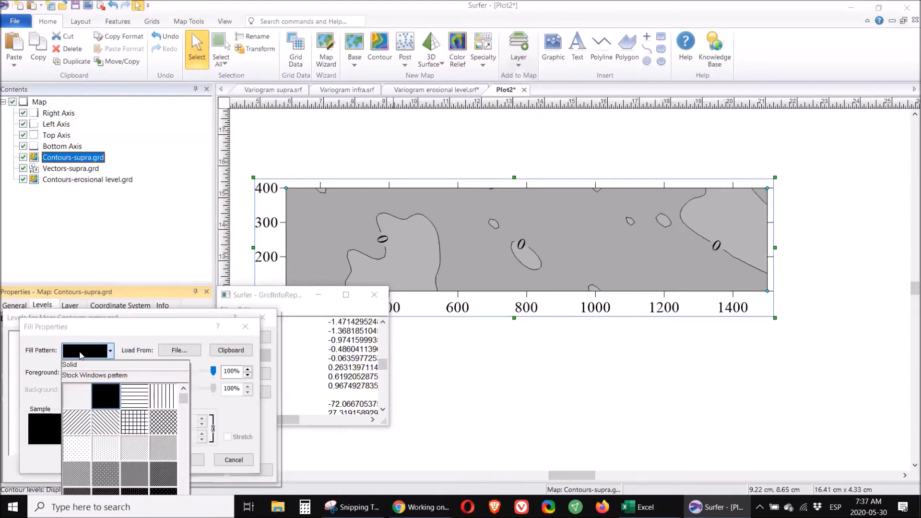
pyautogui.click(93, 375)
pyautogui.click(93, 377)
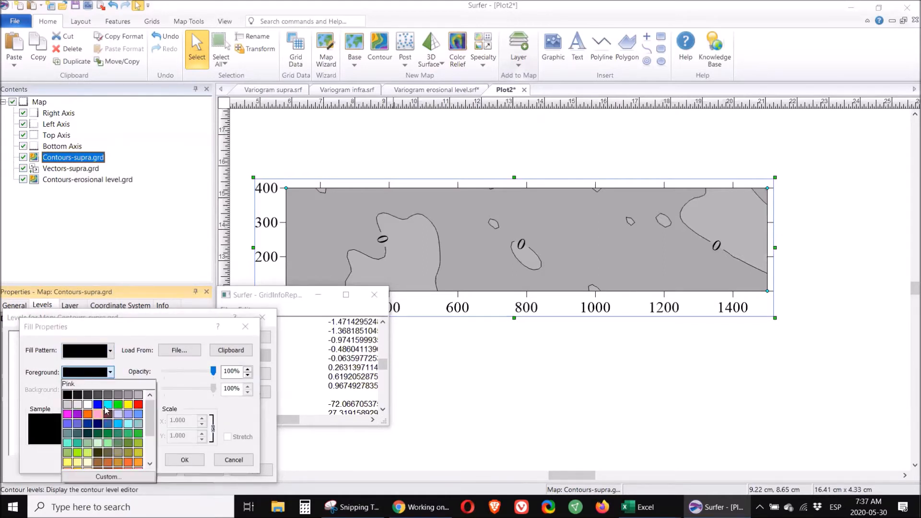
pyautogui.click(142, 407)
pyautogui.click(187, 462)
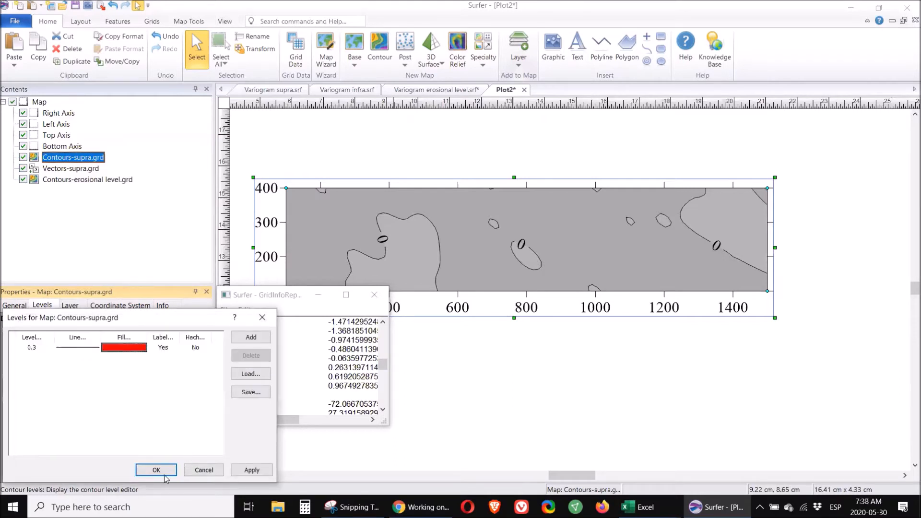
# Step: Turn off the label of the 0.3 level, apply the edited levels to the supra contours and close the grid report
pyautogui.click(163, 347)
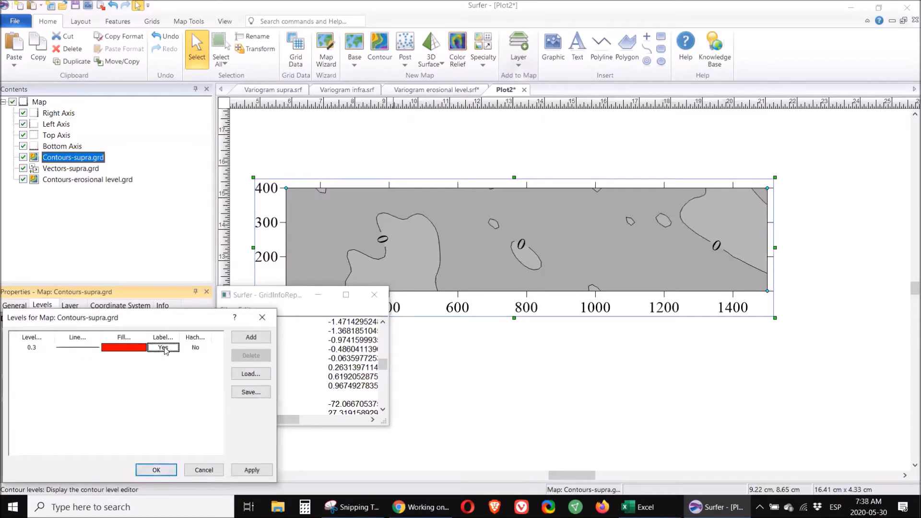
pyautogui.click(163, 473)
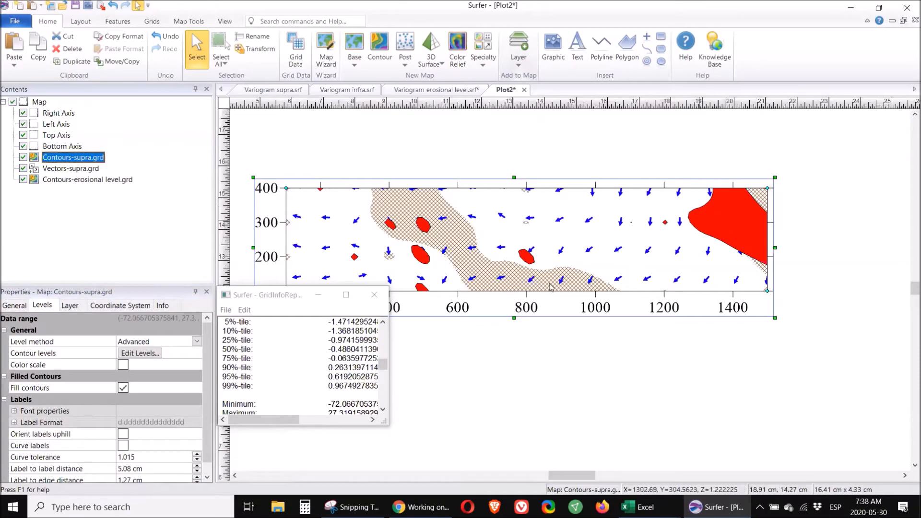
pyautogui.click(378, 298)
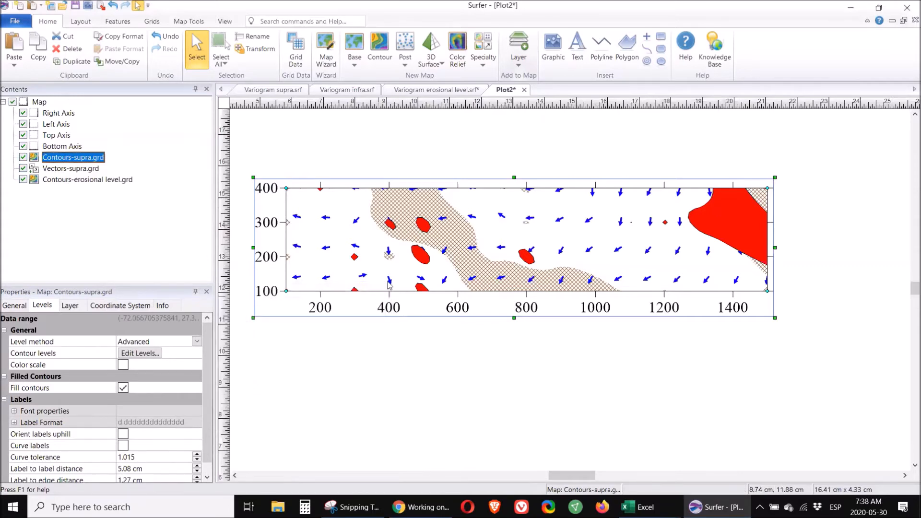
# Step: Add a contour layer from infra.grd to the combined map
pyautogui.click(518, 67)
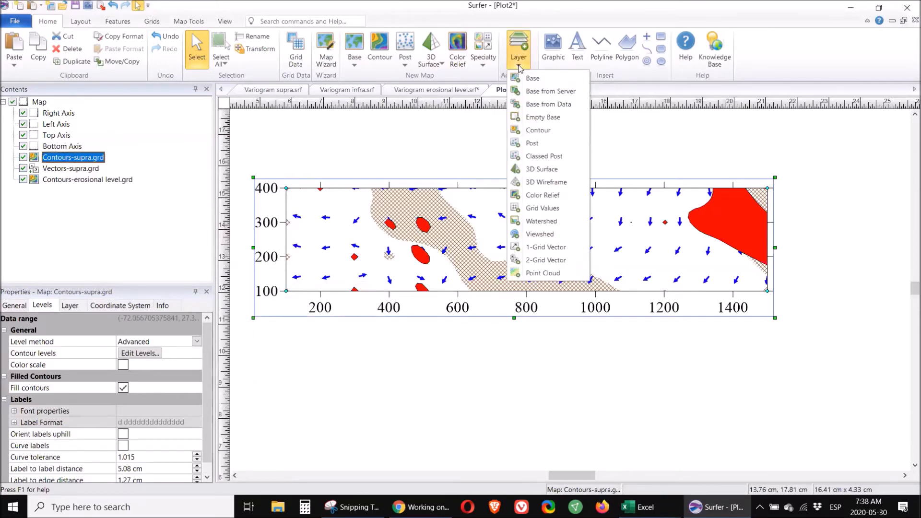
pyautogui.click(536, 130)
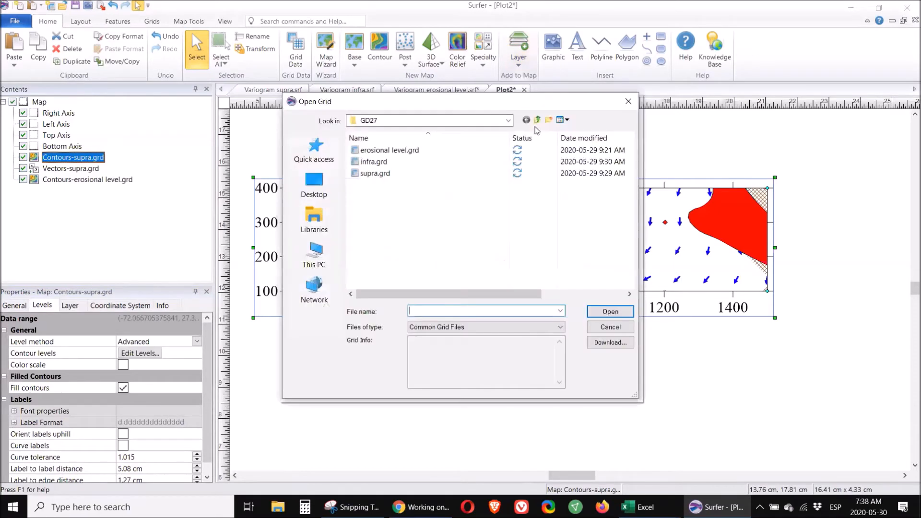
pyautogui.doubleClick(376, 162)
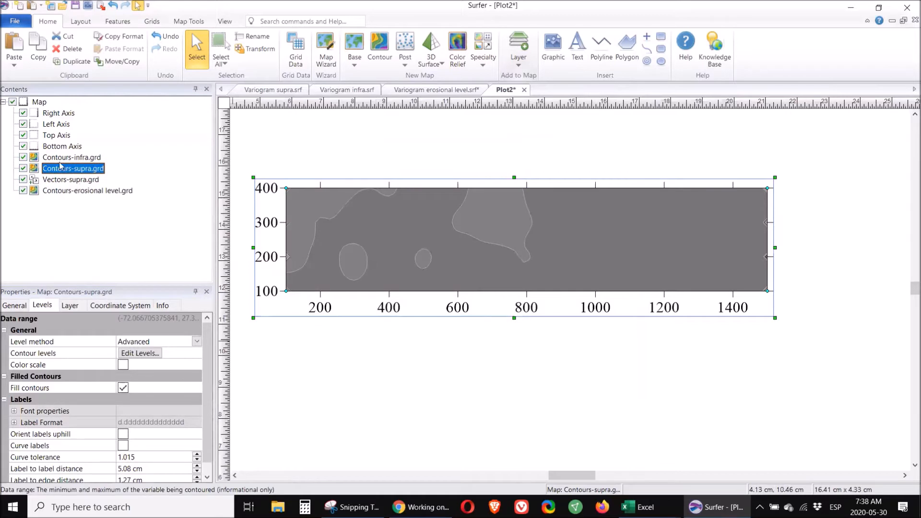
# Step: Read the percentile statistics in the grid information report of the infra contour layer, and close the report
pyautogui.click(58, 158)
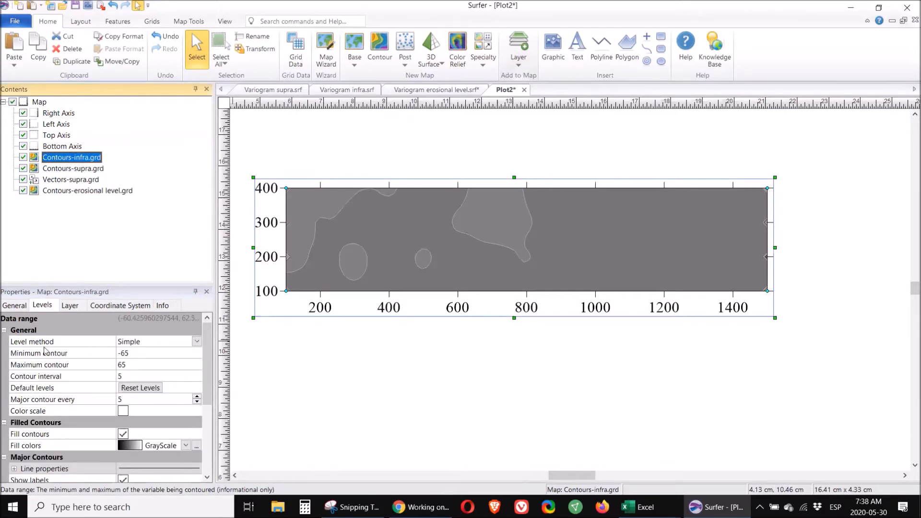
pyautogui.click(16, 305)
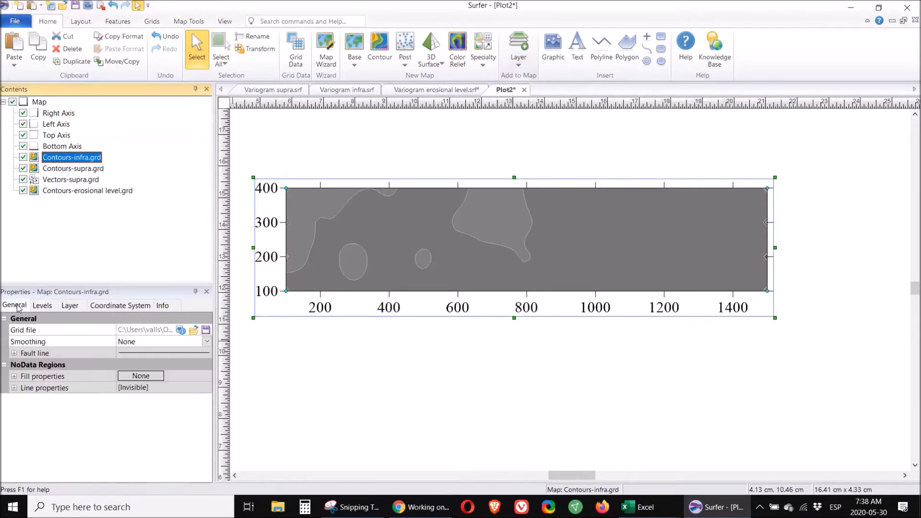
pyautogui.click(180, 330)
pyautogui.scroll(-5, 384, 394)
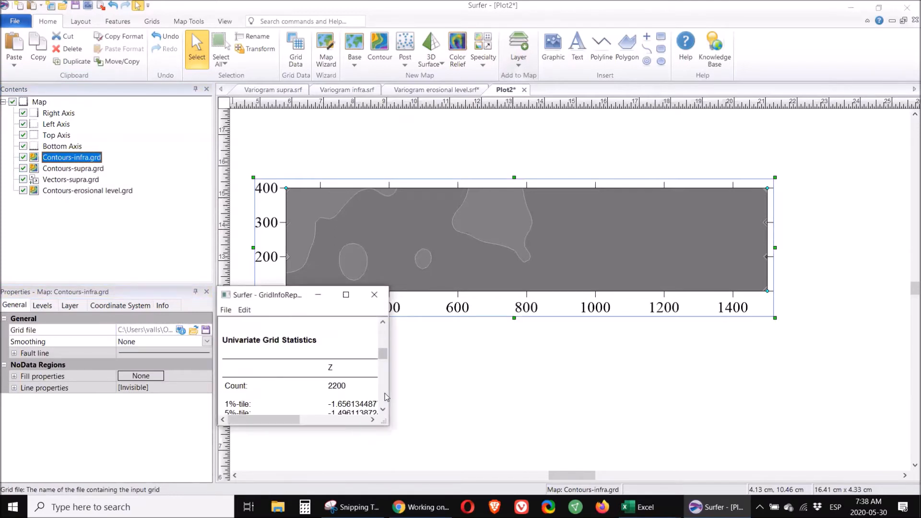
pyautogui.scroll(-3, 385, 393)
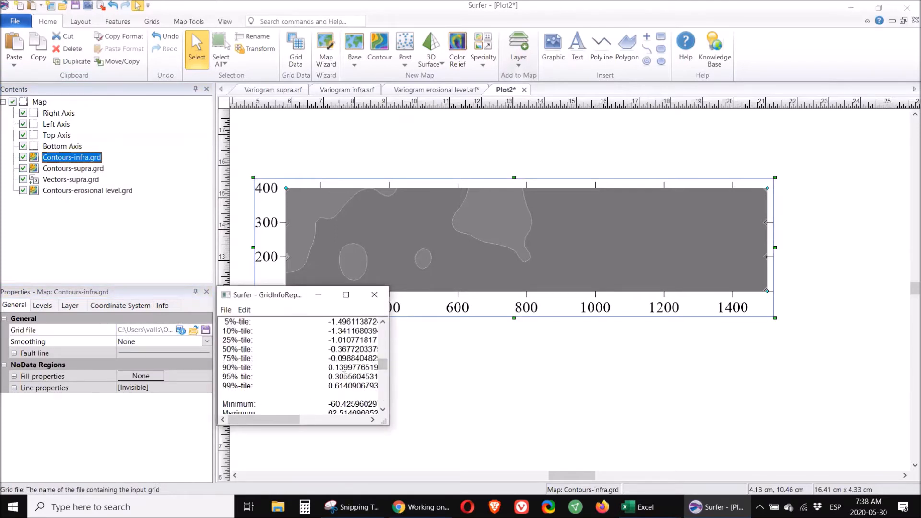
pyautogui.click(374, 295)
# Step: Switch the infra contours to the Advanced level method and set the first contour level to 0.14
pyautogui.click(42, 306)
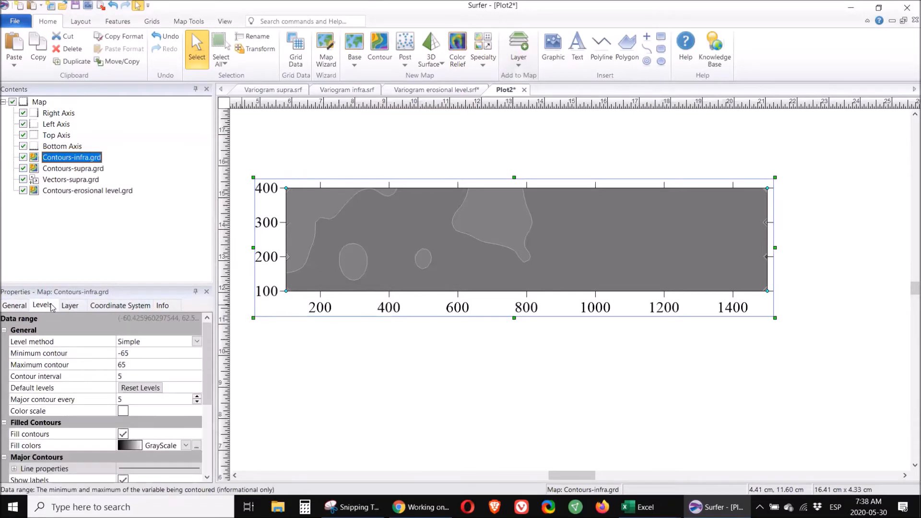
pyautogui.click(144, 342)
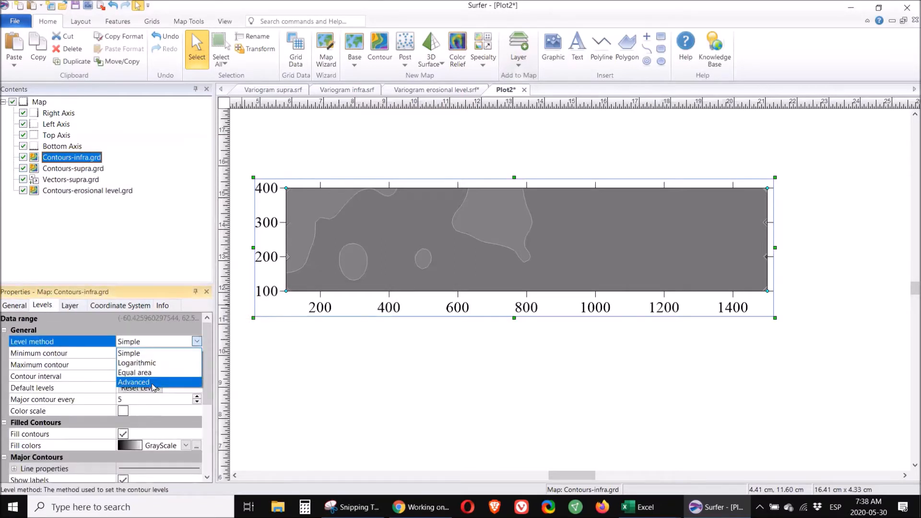
pyautogui.click(152, 382)
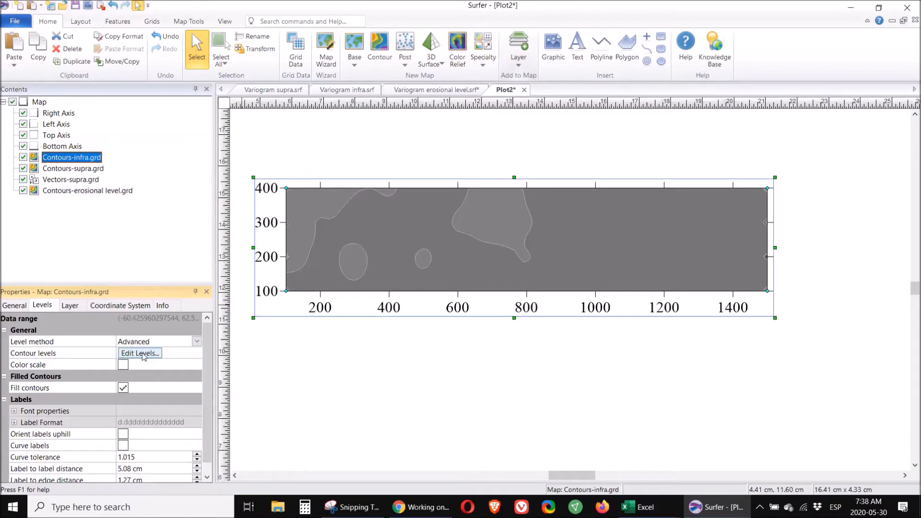
pyautogui.click(140, 353)
pyautogui.doubleClick(52, 350)
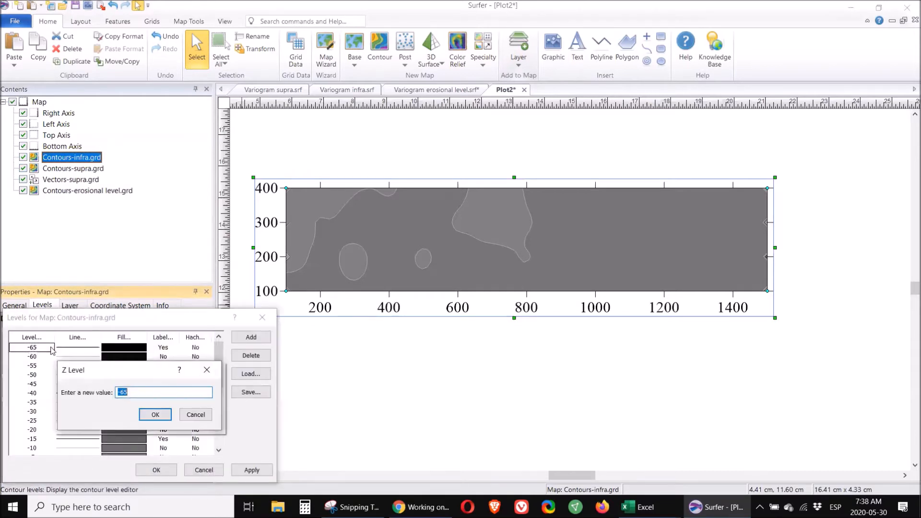
pyautogui.write('0.14')
pyautogui.click(158, 414)
# Step: Delete all infra contour levels except the 0.14 level
pyautogui.click(32, 357)
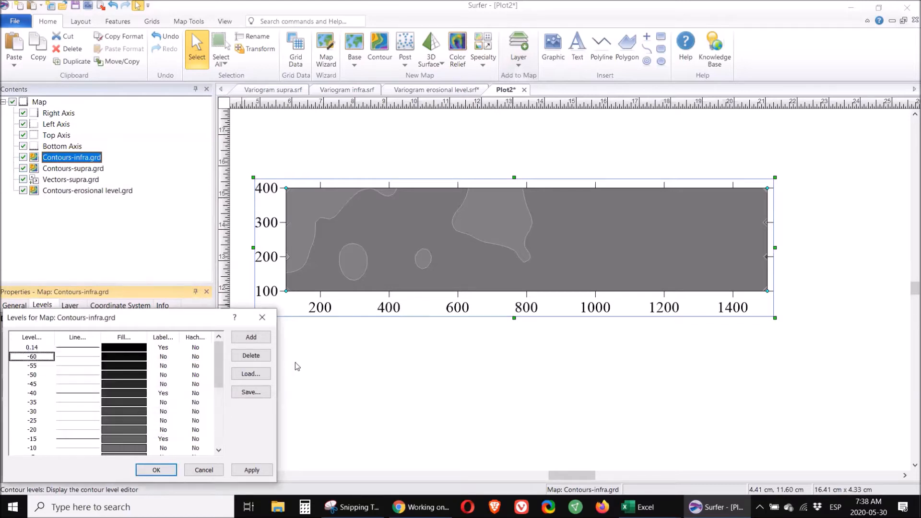
pyautogui.click(250, 355)
pyautogui.click(256, 355)
pyautogui.click(258, 357)
pyautogui.click(257, 356)
pyautogui.click(257, 356)
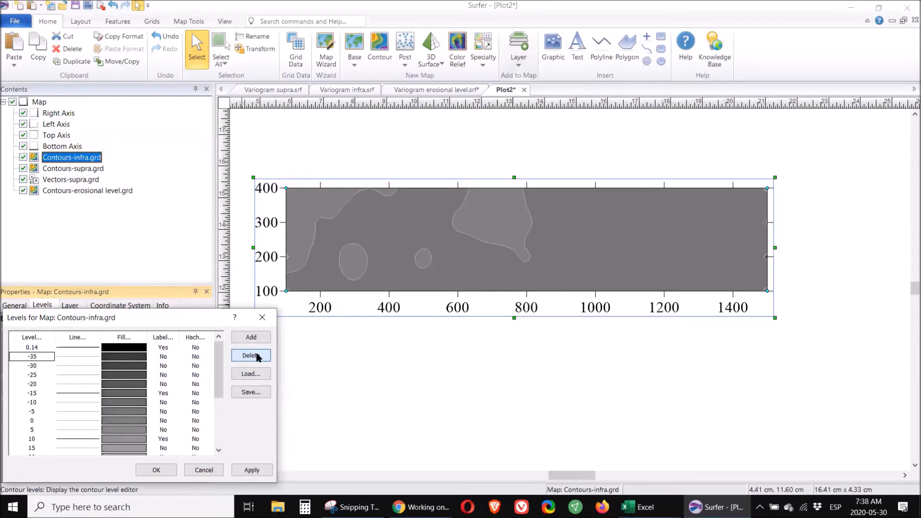
pyautogui.click(256, 358)
pyautogui.click(255, 358)
pyautogui.click(255, 359)
pyautogui.click(255, 359)
pyautogui.click(254, 359)
pyautogui.click(254, 360)
pyautogui.doubleClick(254, 361)
pyautogui.click(255, 360)
pyautogui.click(254, 360)
pyautogui.click(254, 360)
pyautogui.click(254, 360)
pyautogui.click(254, 360)
pyautogui.click(254, 361)
pyautogui.click(254, 361)
pyautogui.click(254, 361)
pyautogui.click(255, 361)
pyautogui.click(254, 360)
pyautogui.click(254, 361)
pyautogui.click(254, 360)
pyautogui.click(246, 356)
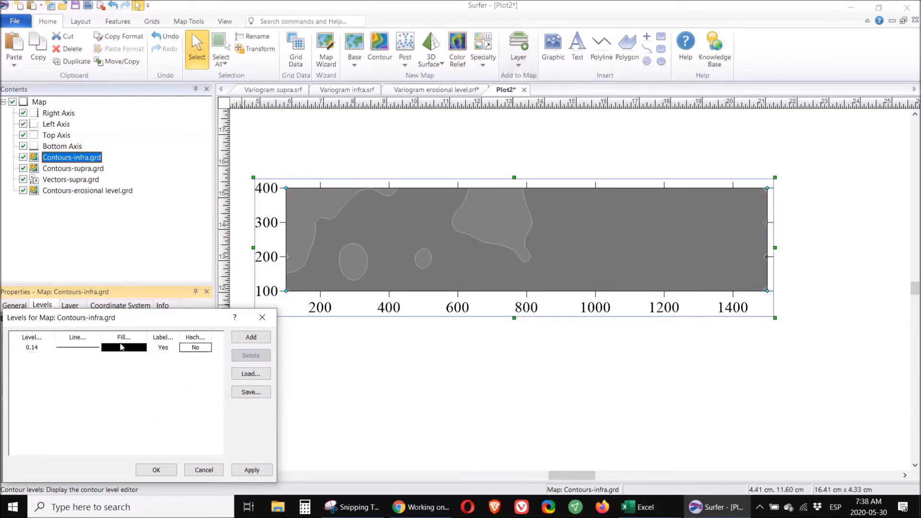
# Step: Fill the 0.14 infra contour level with solid blue, turn off its label and apply the edited levels
pyautogui.click(120, 349)
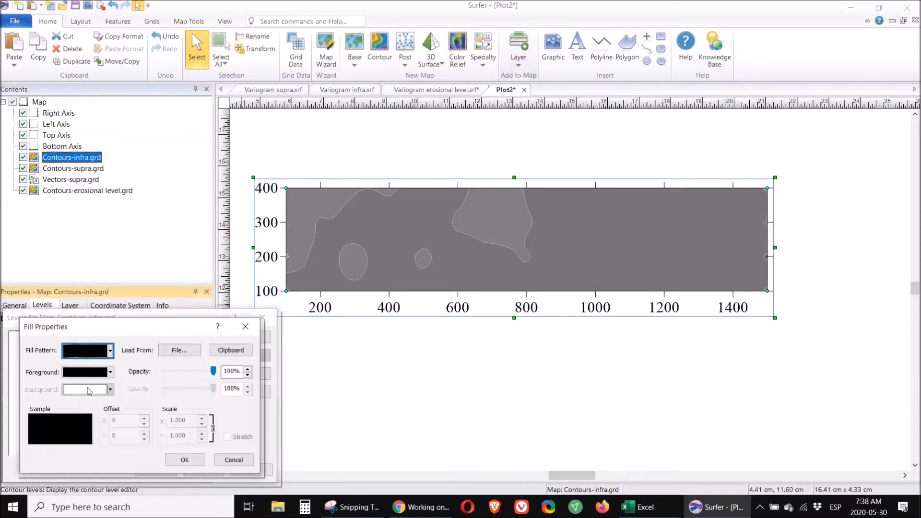
pyautogui.click(91, 373)
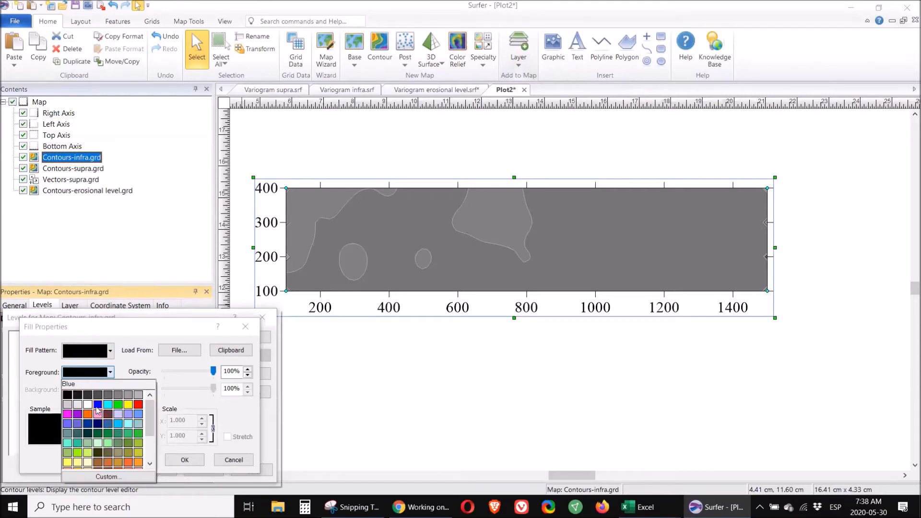
pyautogui.click(97, 406)
pyautogui.click(186, 458)
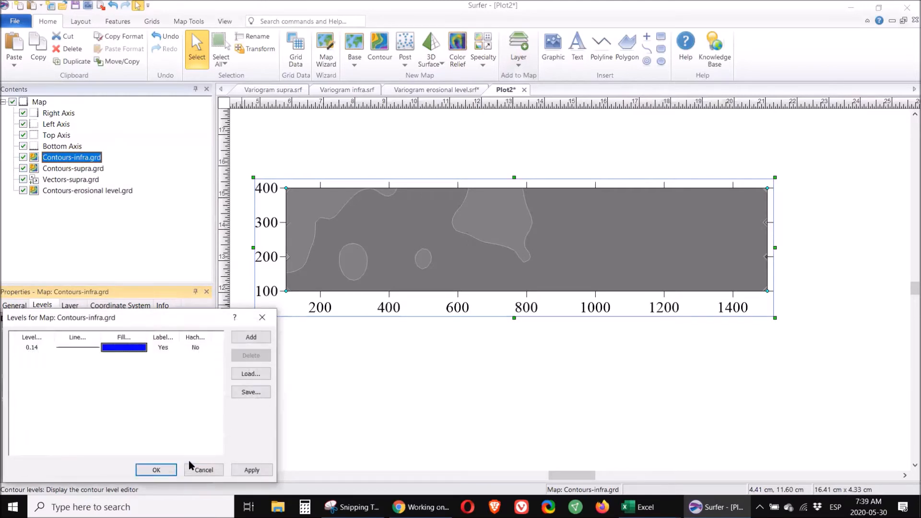
pyautogui.click(163, 346)
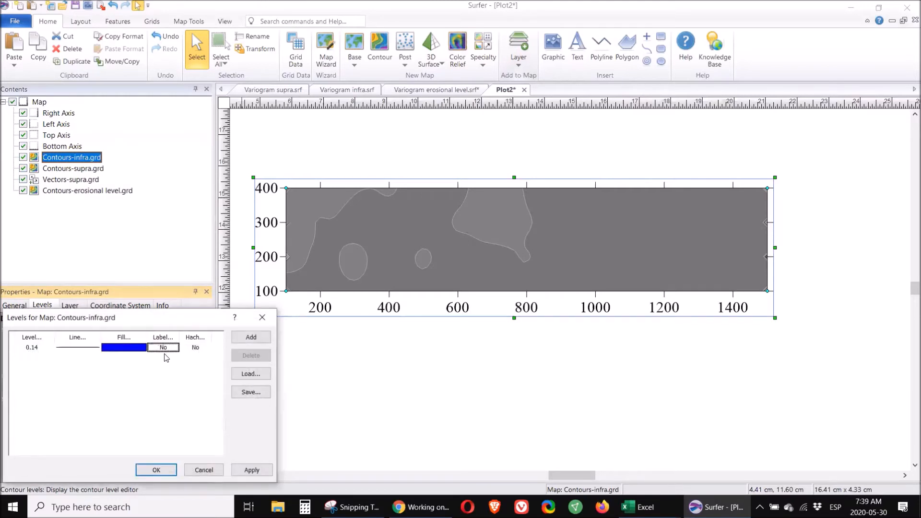
pyautogui.click(160, 474)
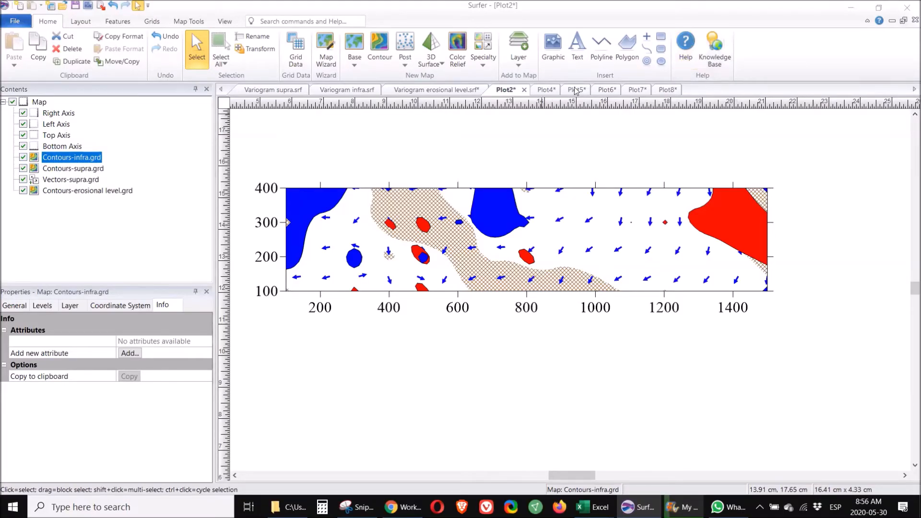
# Step: Review the variogram plots of PC2, PC3 and F1
pyautogui.click(544, 91)
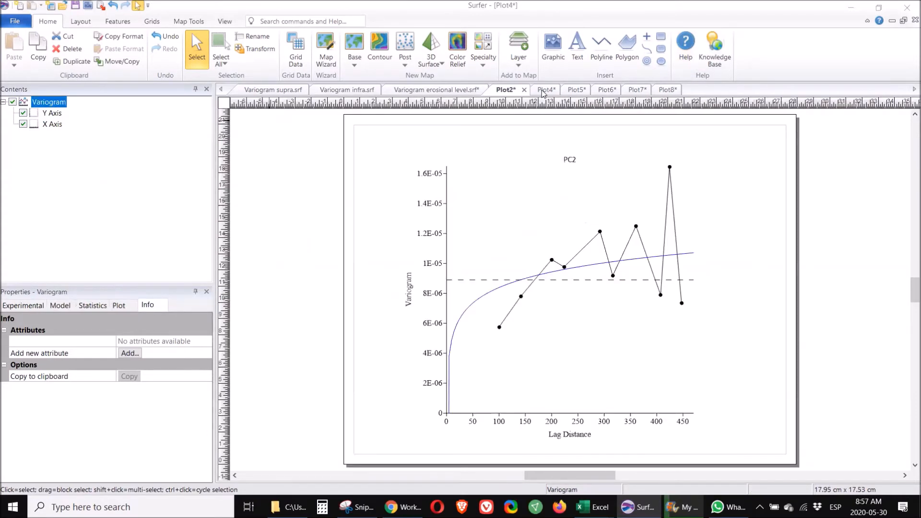
pyautogui.click(577, 91)
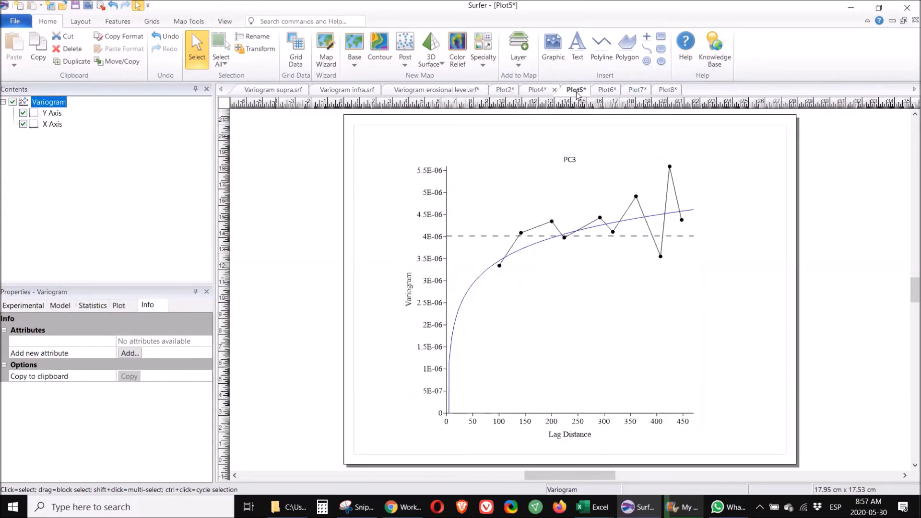
pyautogui.click(605, 90)
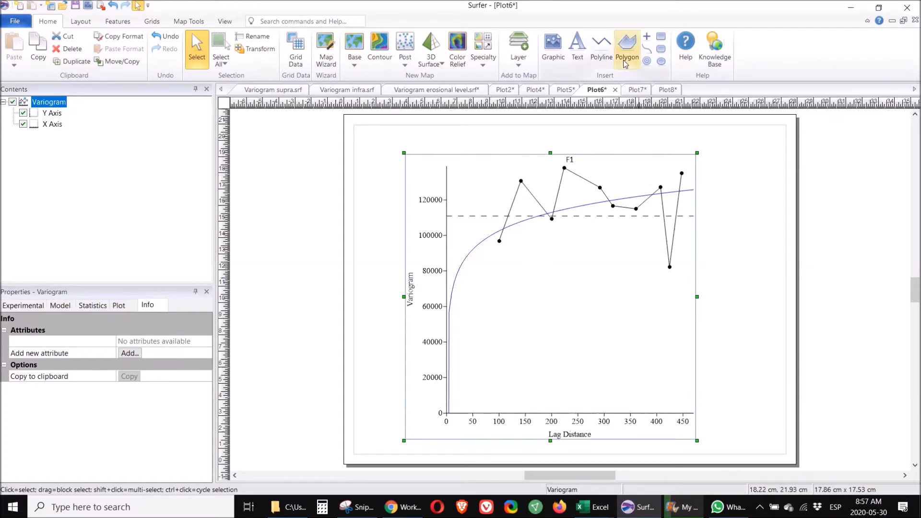
# Step: Create a classed post map in a new plot from the SURFER sheet of Soil sampling.xlsx
pyautogui.hotkey('ctrl', 'n')
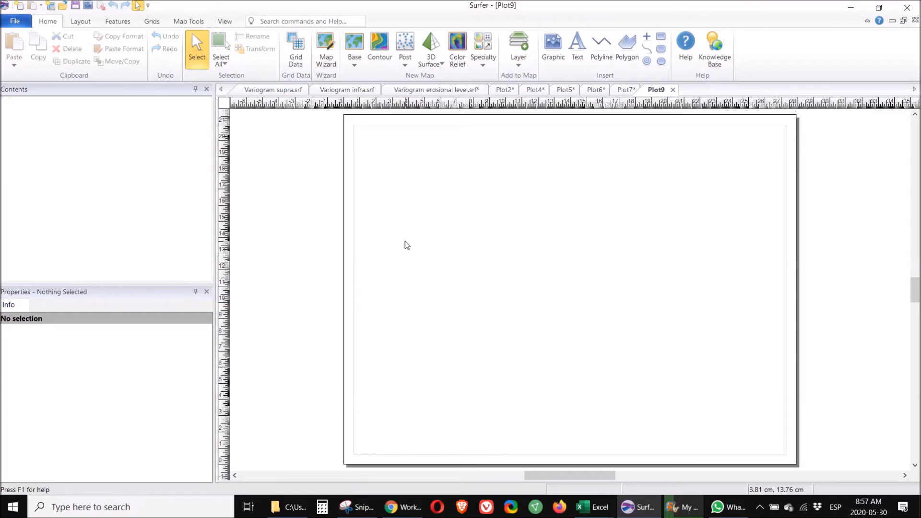
pyautogui.click(404, 65)
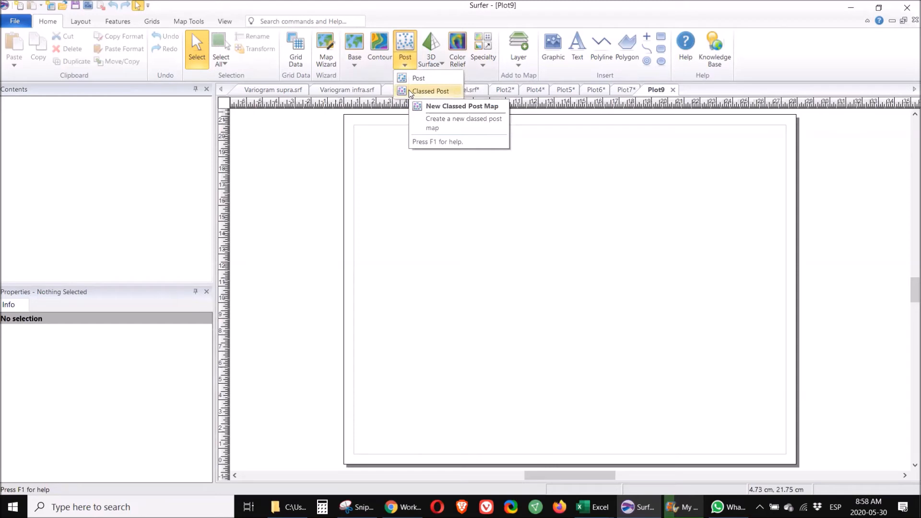
pyautogui.click(410, 91)
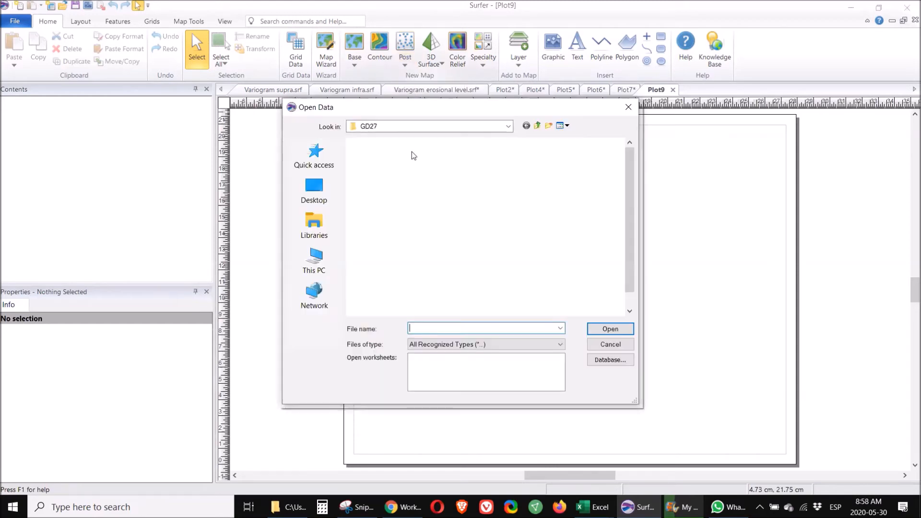
pyautogui.click(381, 192)
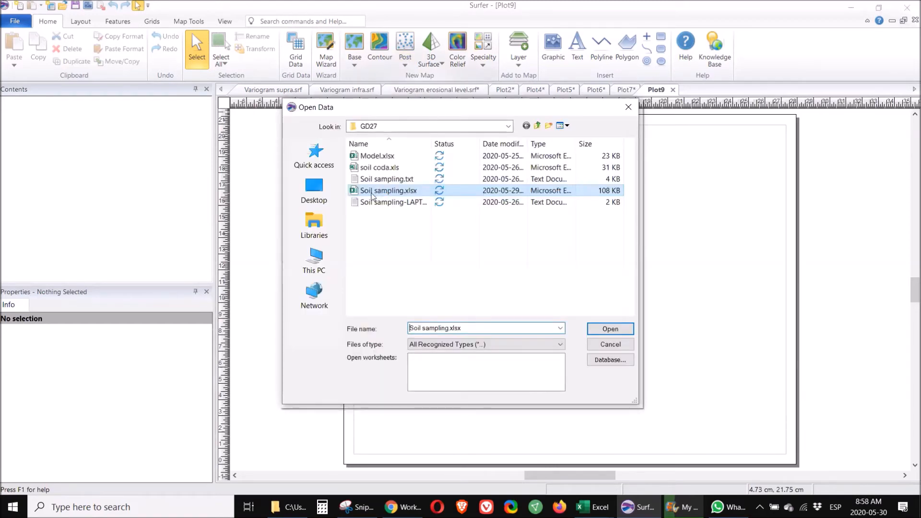
pyautogui.doubleClick(371, 191)
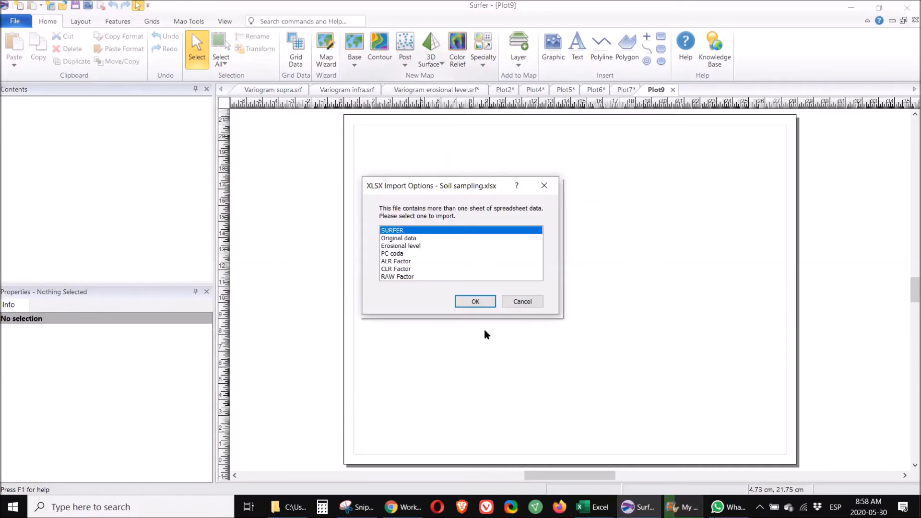
pyautogui.click(462, 302)
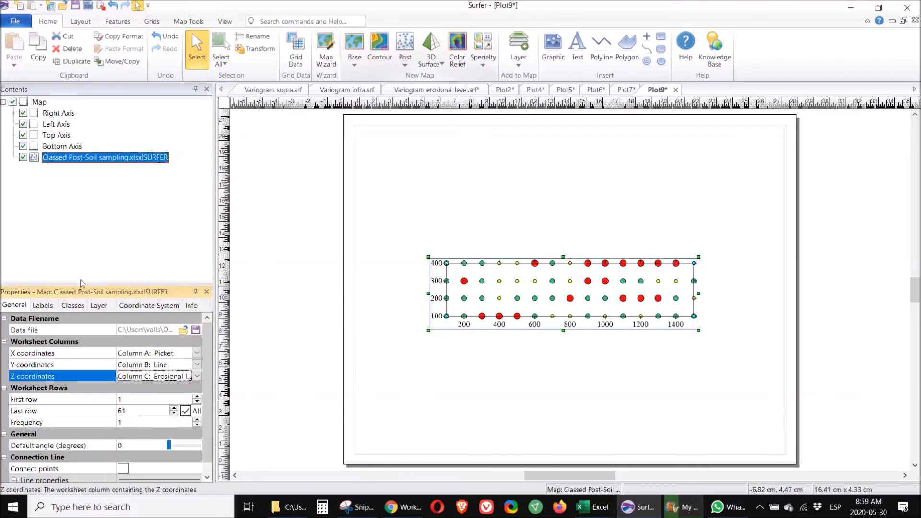
# Step: Set the classed post map's Z coordinates to Column I: Au
pyautogui.click(17, 306)
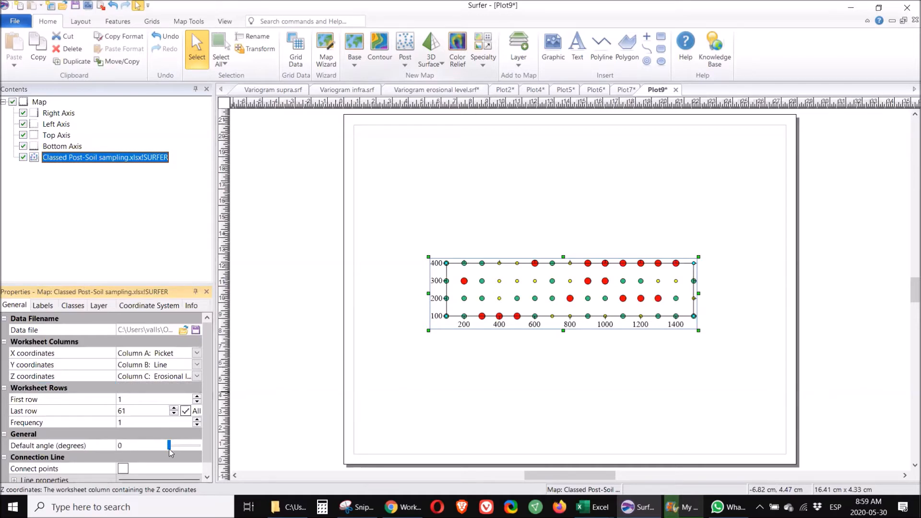
pyautogui.click(196, 376)
pyautogui.click(206, 440)
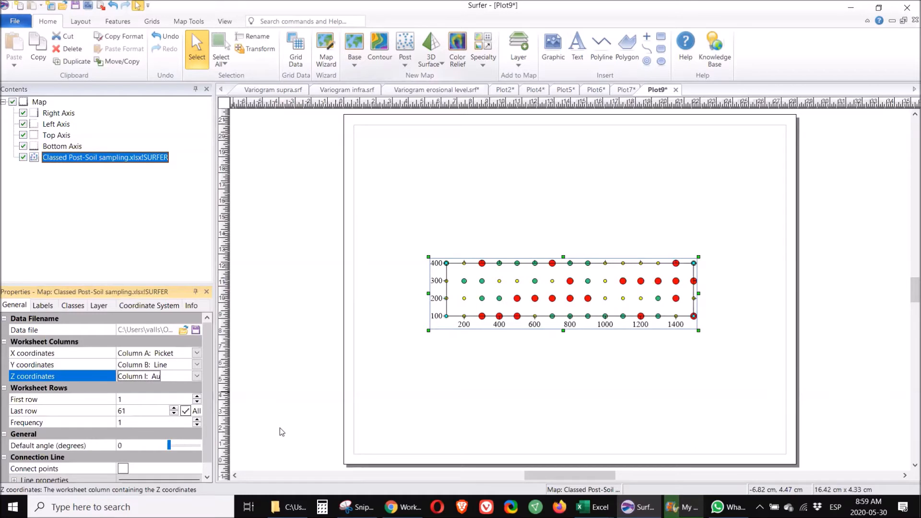
# Step: Check the class definitions of the Au classed post map and examine the distribution of its points
pyautogui.click(69, 306)
pyautogui.click(148, 331)
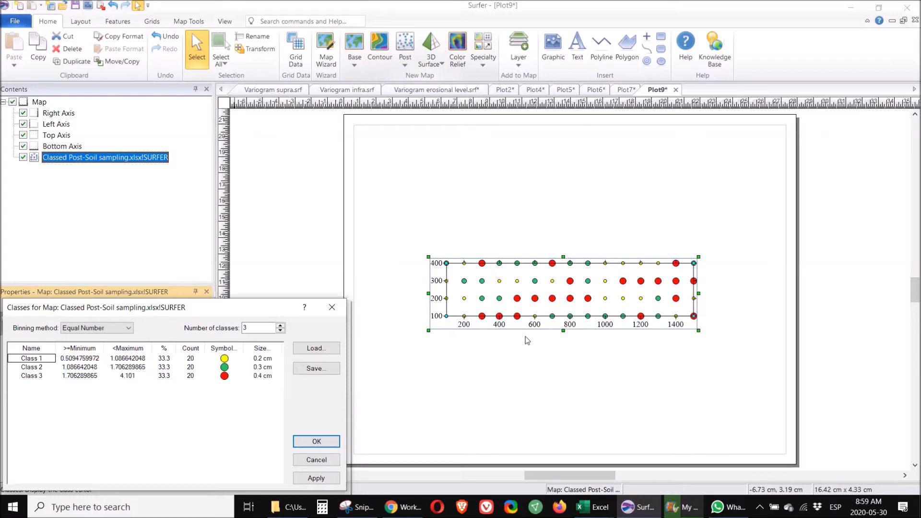
pyautogui.click(320, 443)
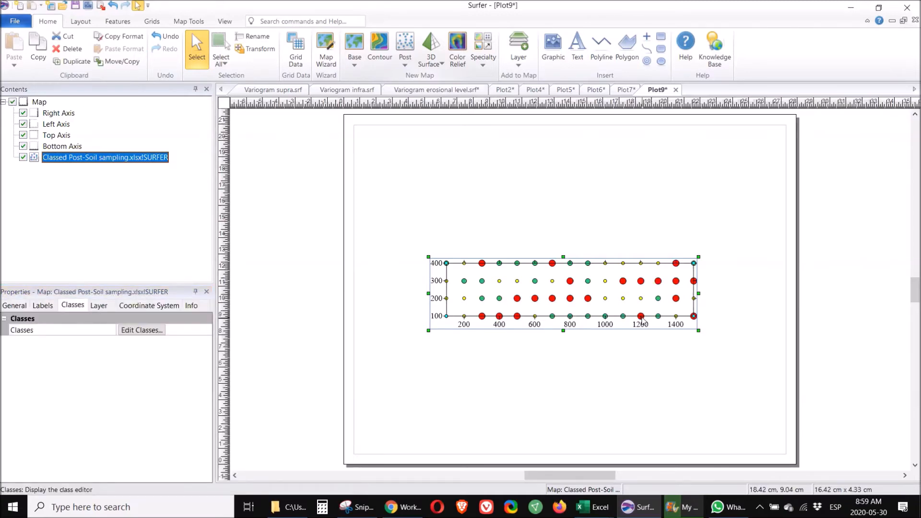
pyautogui.scroll(2, 501, 367)
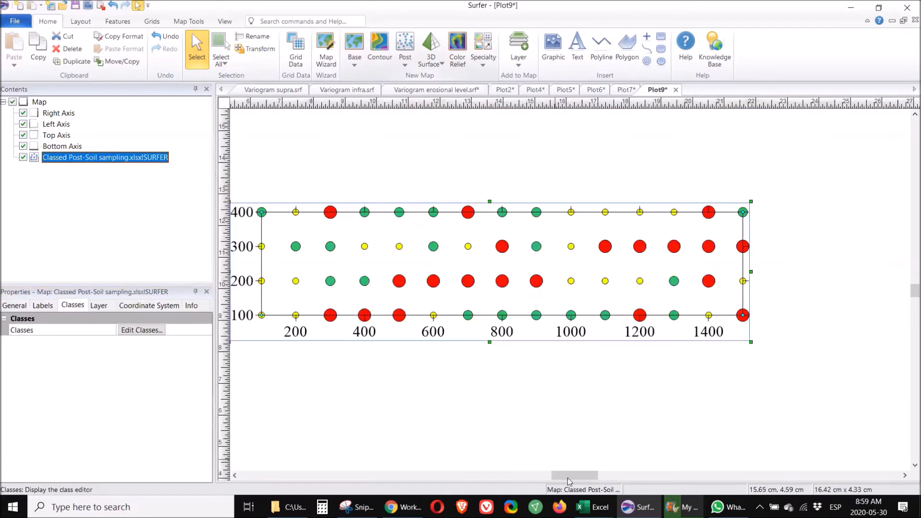
pyautogui.moveTo(568, 478); pyautogui.dragTo(560, 479)
pyautogui.scroll(1, 574, 463)
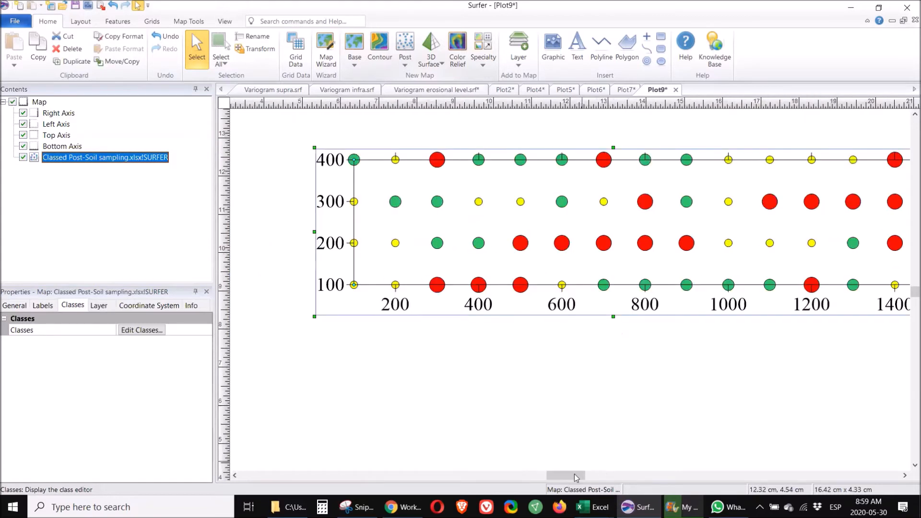
pyautogui.moveTo(580, 477); pyautogui.dragTo(583, 477)
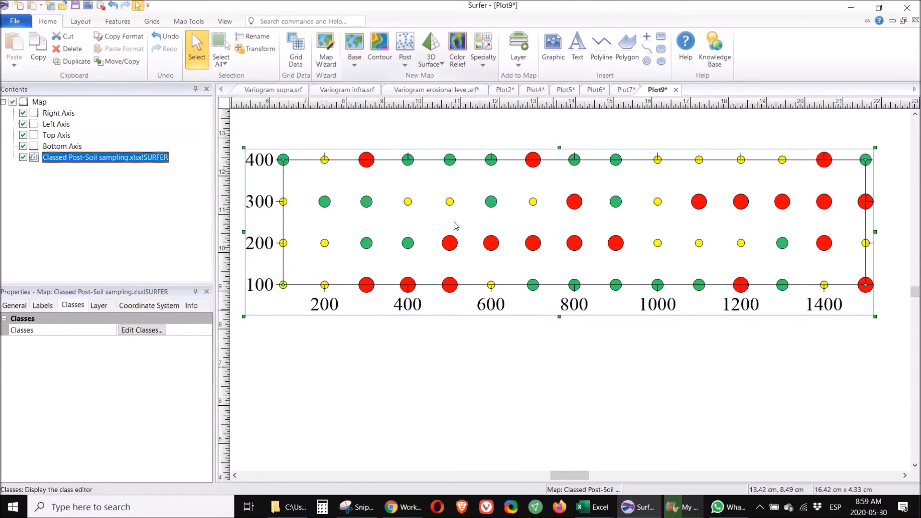
# Step: Add a contour layer from erosional level.grd to the Au classed post map
pyautogui.click(518, 67)
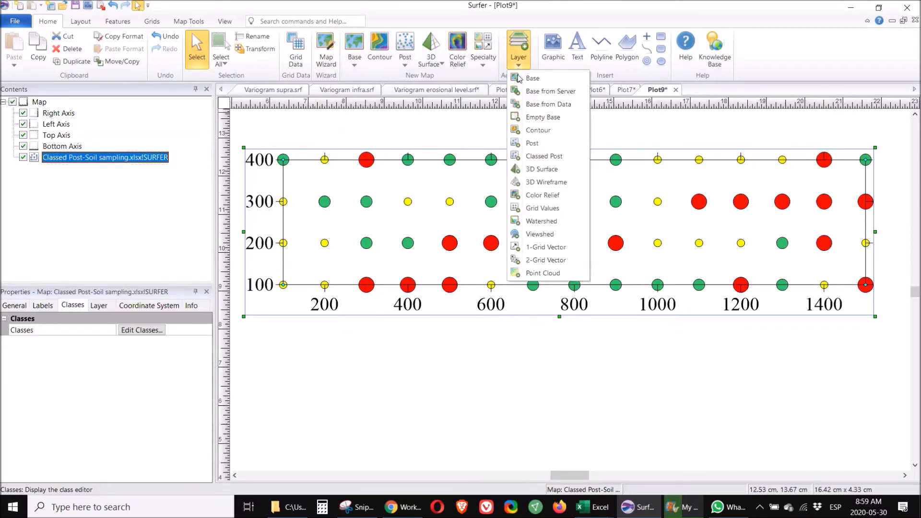
pyautogui.click(538, 130)
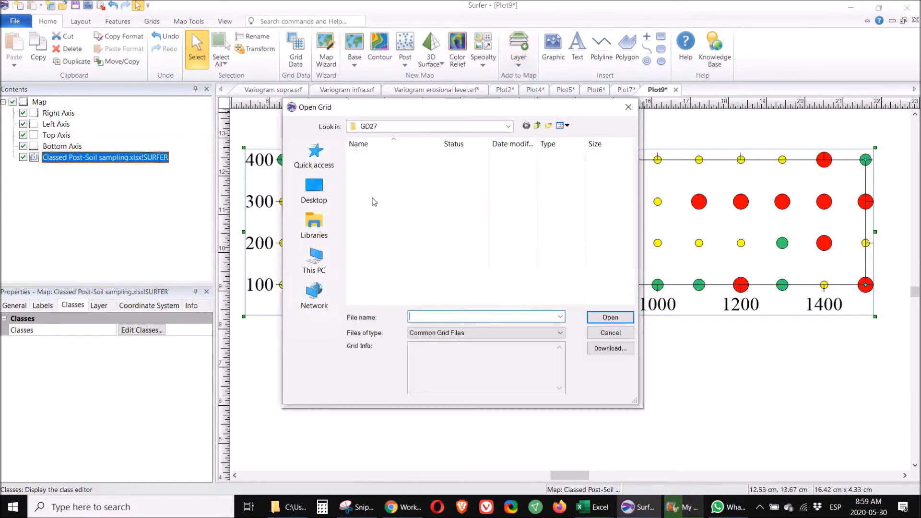
pyautogui.click(387, 168)
pyautogui.doubleClick(388, 168)
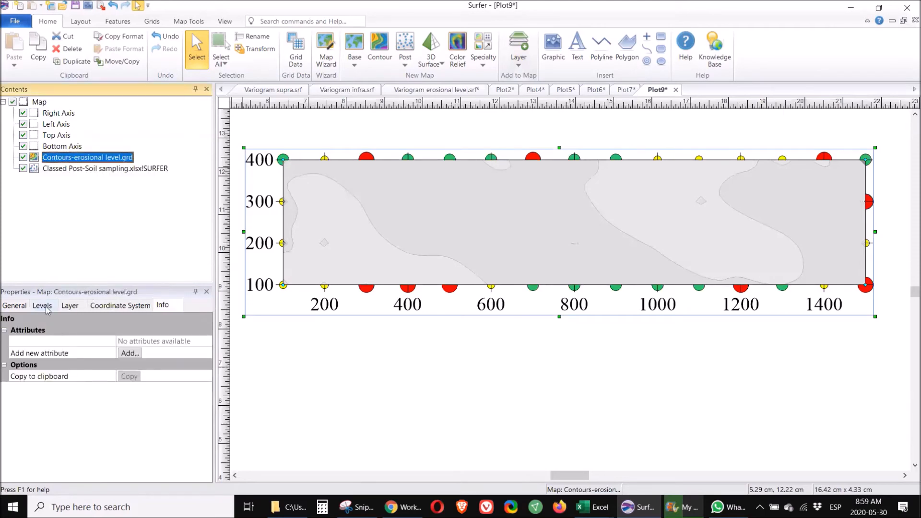
# Step: Set the erosional level contour layer's level method to Advanced and open its contour levels for editing
pyautogui.click(43, 306)
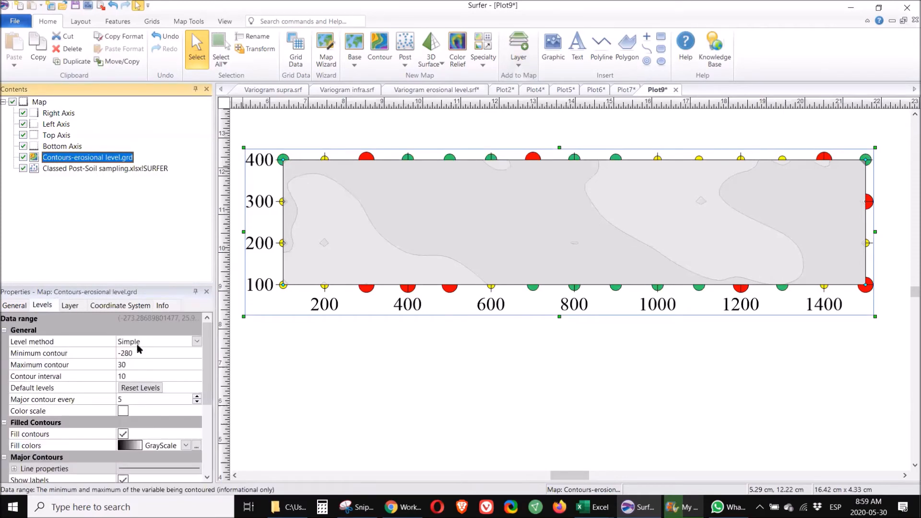
pyautogui.click(137, 344)
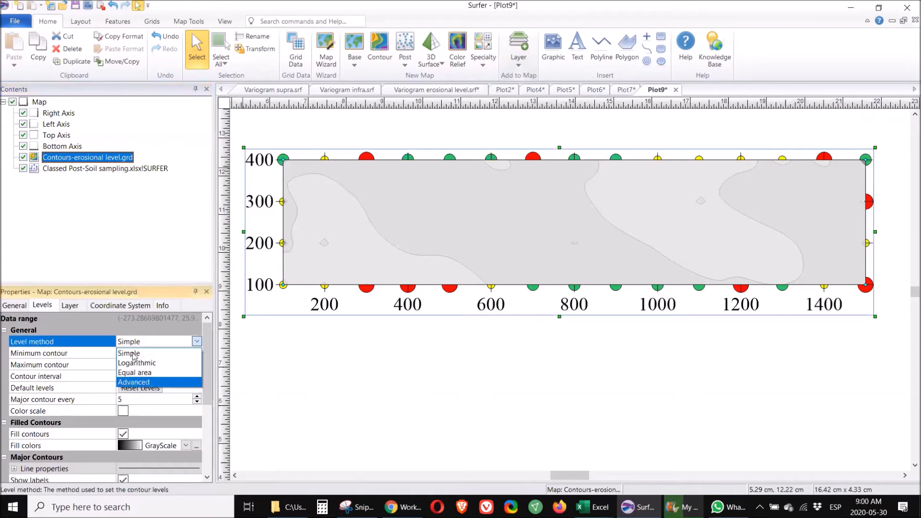
pyautogui.click(143, 382)
pyautogui.click(134, 354)
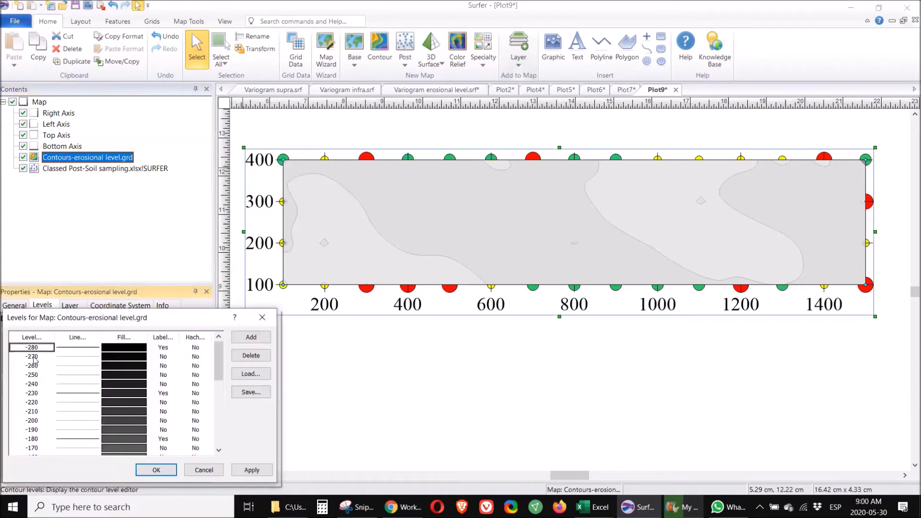
# Step: Delete all intermediate contour levels between -280 and 30 from the erosional level layer
pyautogui.press('Down')
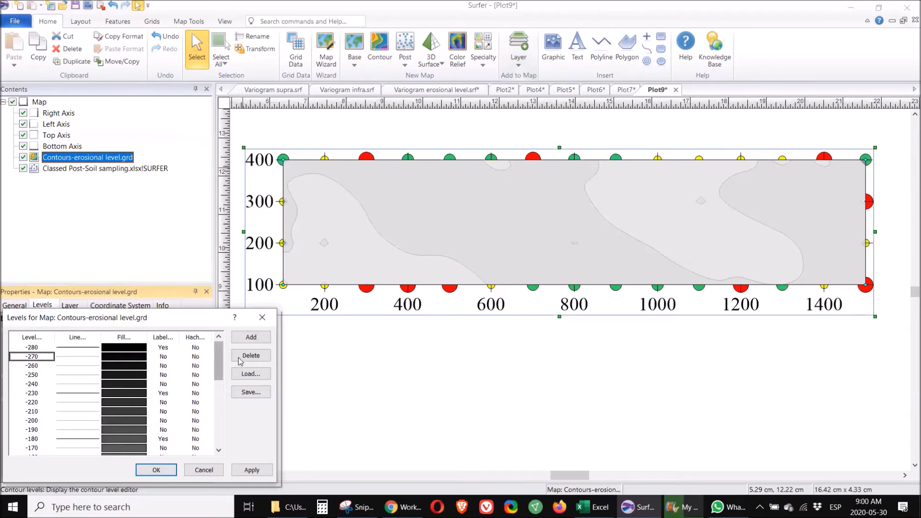
pyautogui.click(240, 362)
pyautogui.click(240, 362)
pyautogui.click(240, 361)
pyautogui.click(241, 361)
pyautogui.click(241, 360)
pyautogui.click(242, 360)
pyautogui.click(241, 360)
pyautogui.click(241, 360)
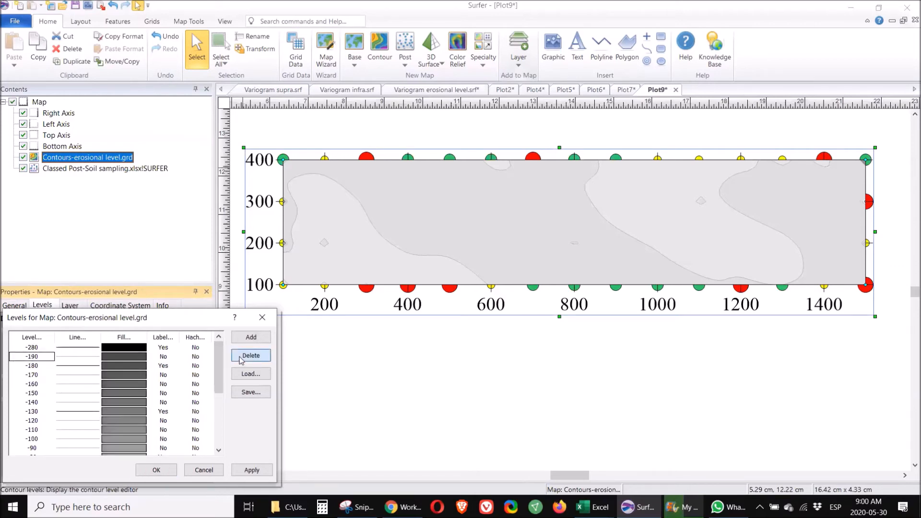
pyautogui.click(241, 361)
pyautogui.click(241, 361)
pyautogui.click(241, 360)
pyautogui.click(242, 360)
pyautogui.click(242, 360)
pyautogui.click(241, 361)
# Step: Change the upper contour level of the erosional level layer to -1
pyautogui.click(45, 356)
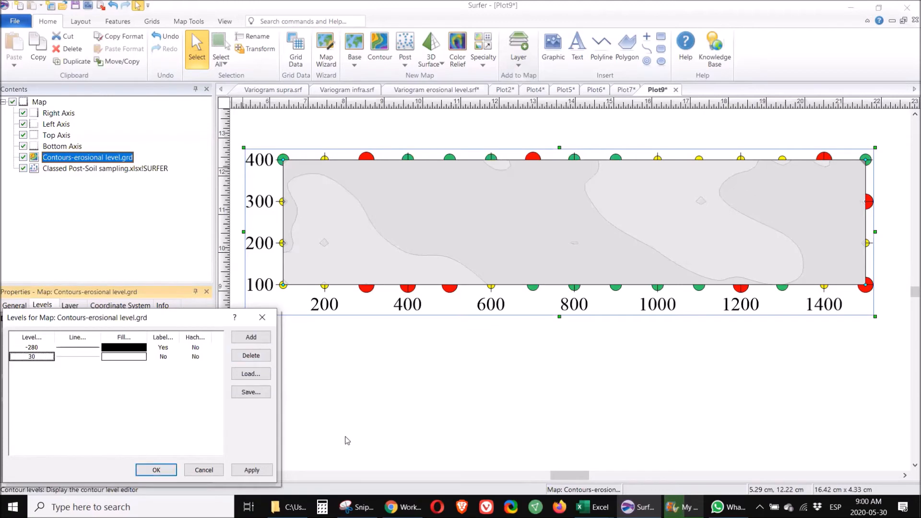
pyautogui.press('F2')
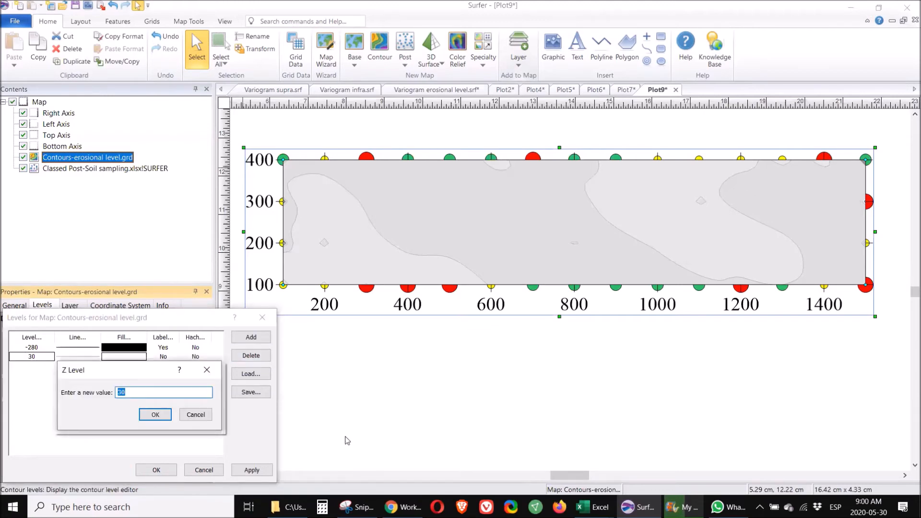
pyautogui.write('-1')
pyautogui.press('Return')
# Step: Make the -1 level's contour line invisible and set its fill pattern to None
pyautogui.click(73, 359)
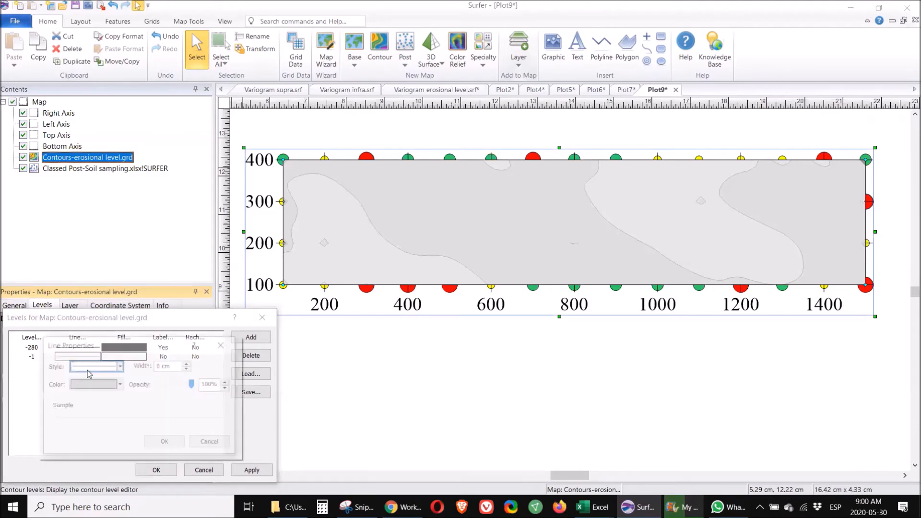
pyautogui.click(87, 369)
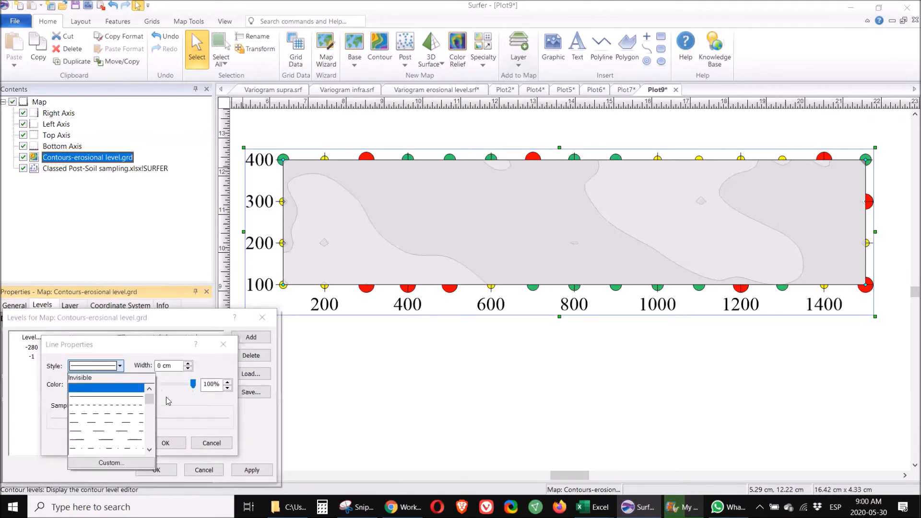
pyautogui.click(107, 388)
pyautogui.click(166, 441)
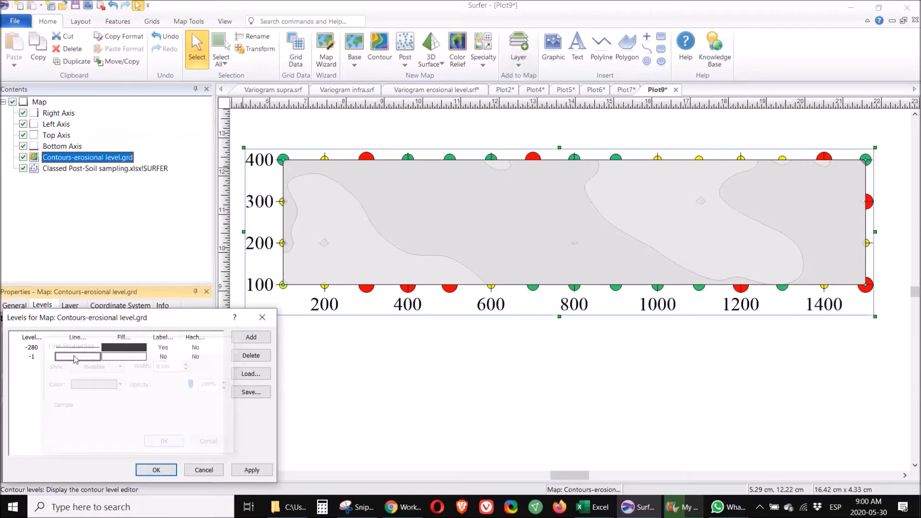
pyautogui.doubleClick(124, 357)
pyautogui.click(110, 351)
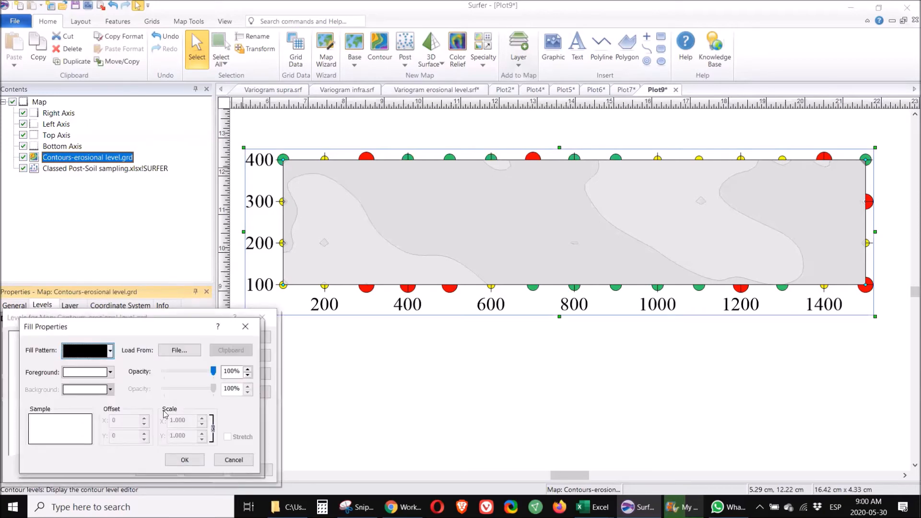
pyautogui.click(165, 414)
pyautogui.click(181, 460)
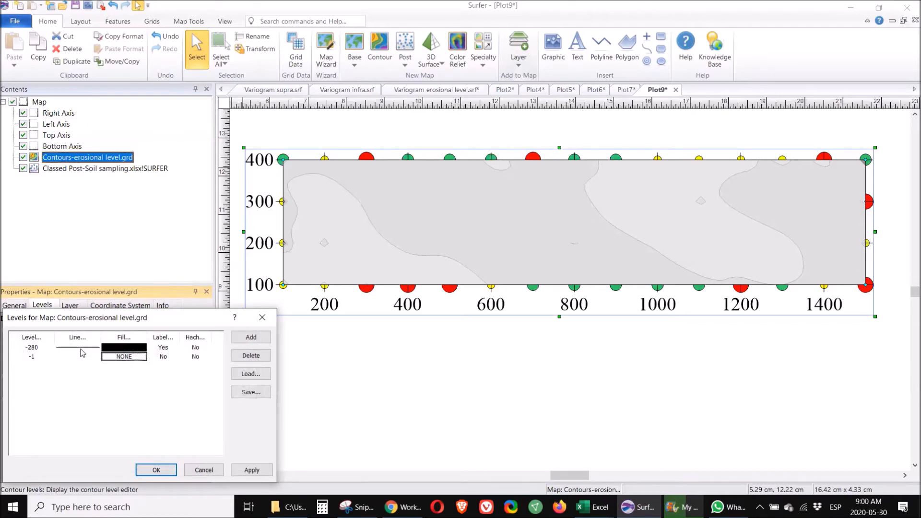
# Step: Make the contour line of the -280 level invisible
pyautogui.doubleClick(90, 359)
pyautogui.click(95, 367)
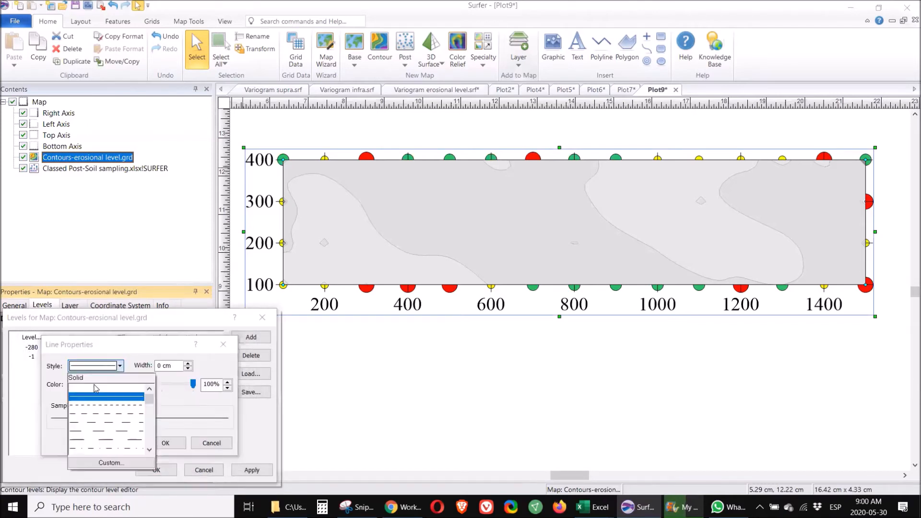
pyautogui.click(94, 379)
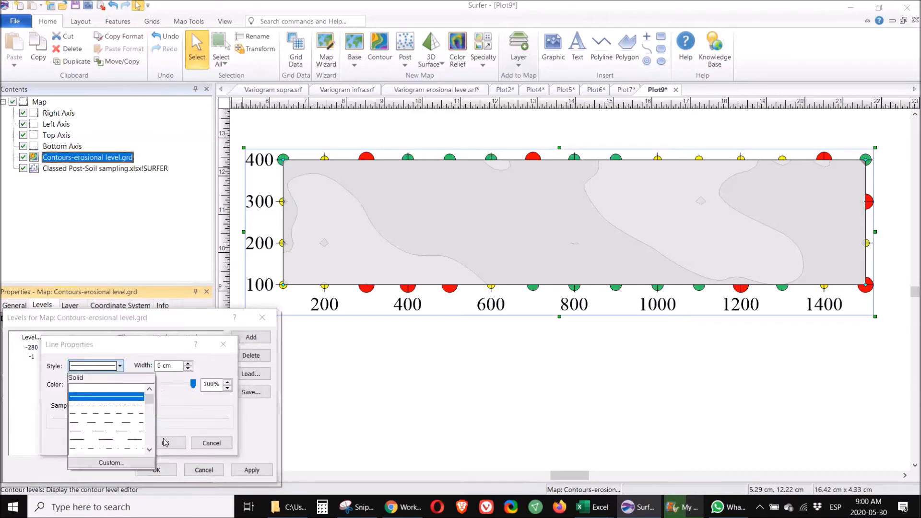
pyautogui.press('Return')
# Step: Fill the -280 level with a Diagonal Cross pattern in dark reddish brown with 3% background opacity, and apply the edited levels
pyautogui.doubleClick(133, 356)
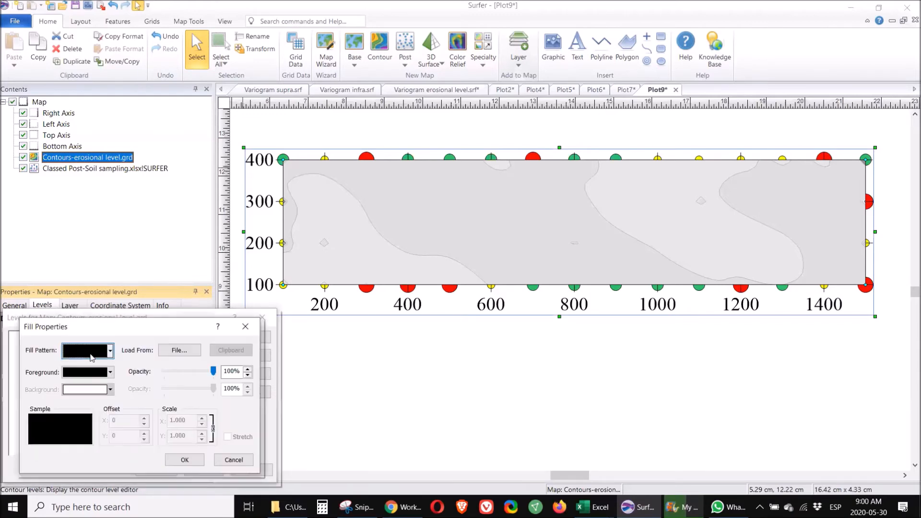
pyautogui.click(110, 350)
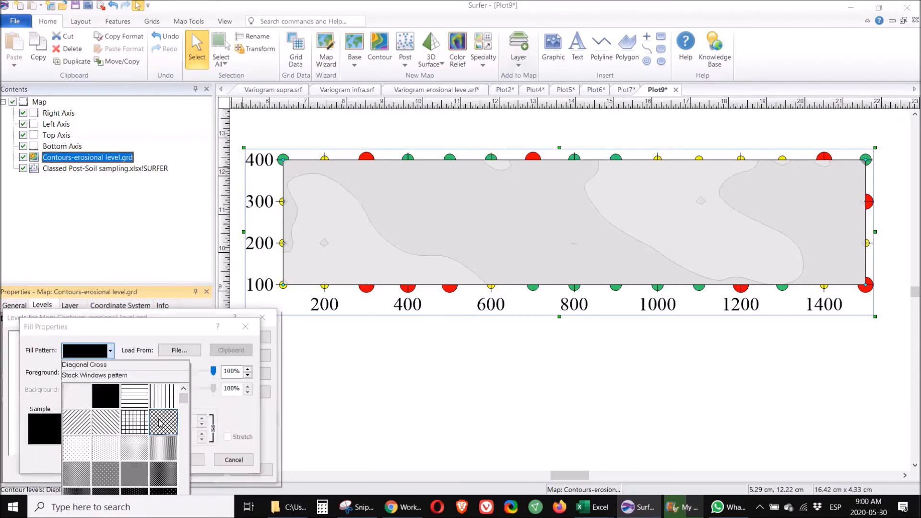
pyautogui.click(201, 386)
pyautogui.moveTo(212, 390); pyautogui.dragTo(165, 389)
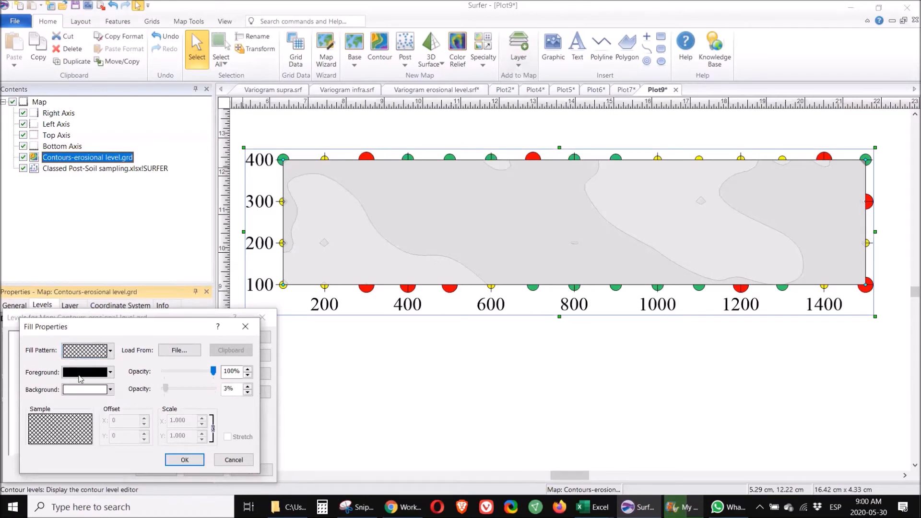
pyautogui.click(110, 372)
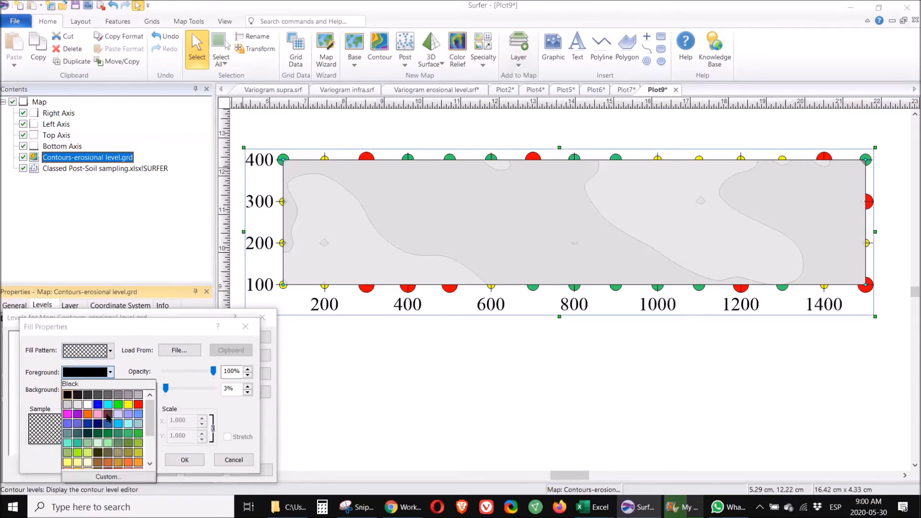
pyautogui.click(185, 460)
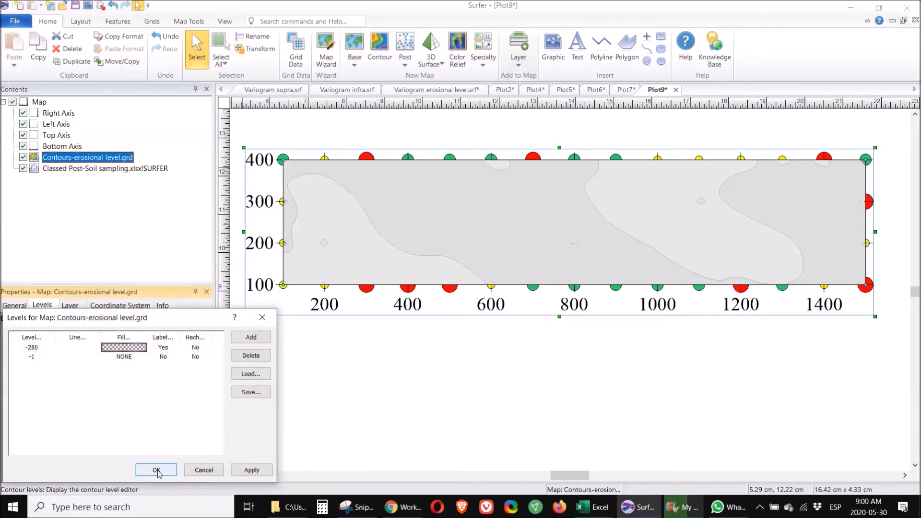
pyautogui.click(157, 471)
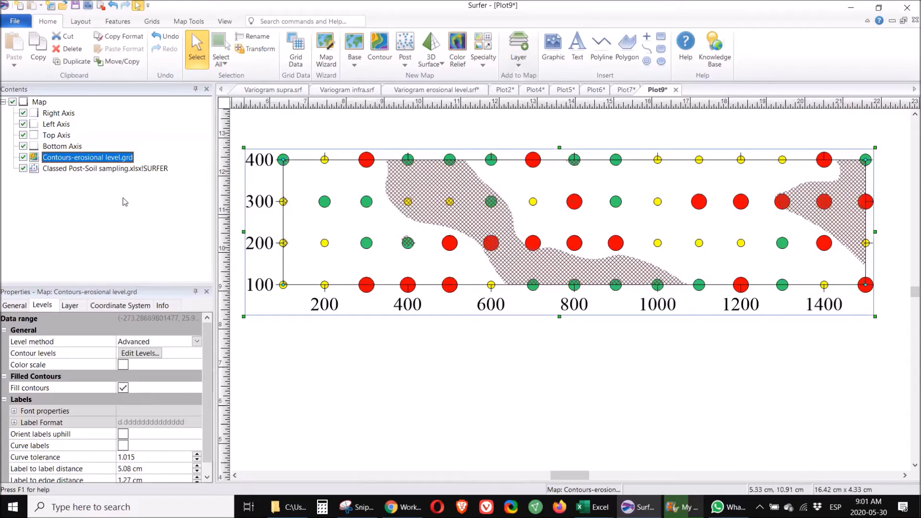
# Step: Add a contour layer from PC2.grd to the map and place the erosional level contours above it
pyautogui.click(524, 67)
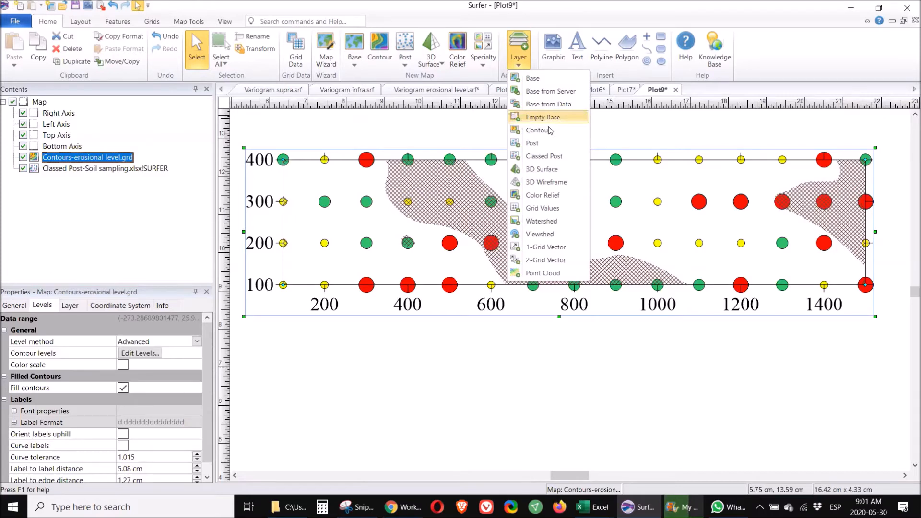
pyautogui.click(550, 130)
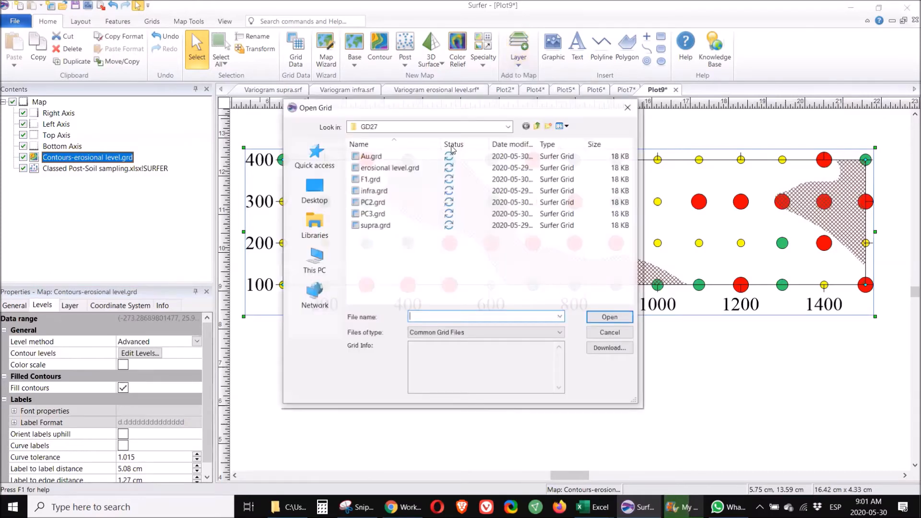
pyautogui.doubleClick(372, 202)
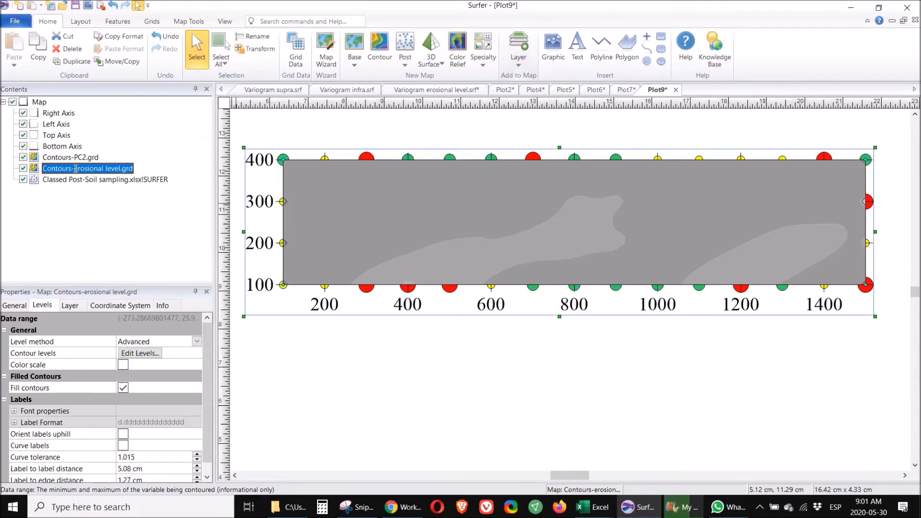
pyautogui.click(145, 159)
pyautogui.moveTo(115, 170); pyautogui.dragTo(109, 158)
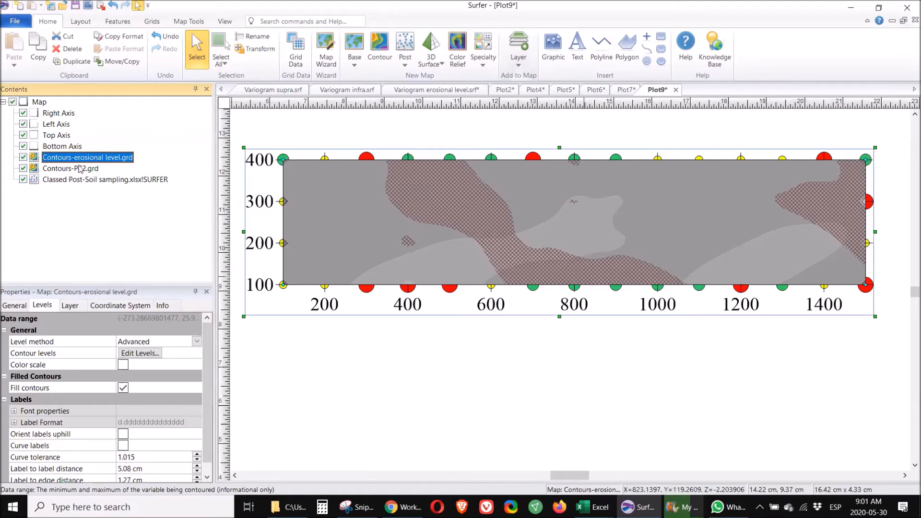
# Step: Open the grid information report for the PC2 contour layer and check its percentile values
pyautogui.click(47, 169)
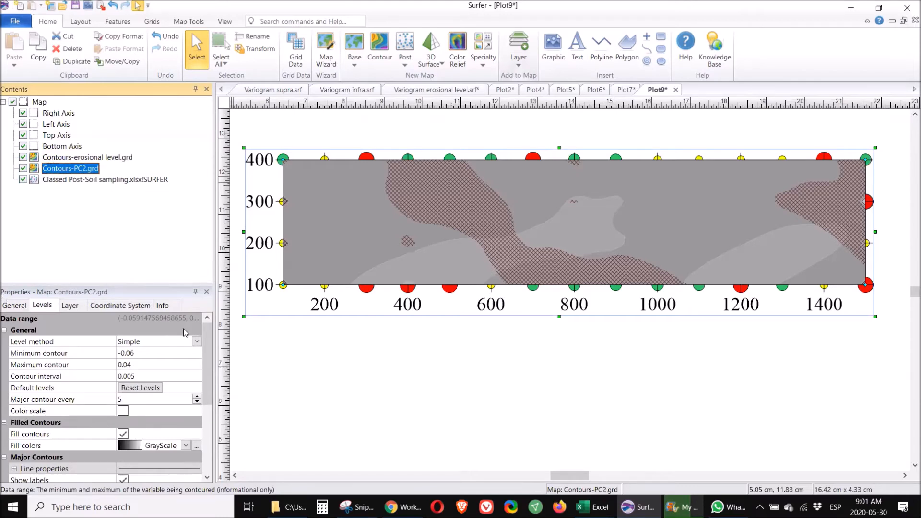
pyautogui.click(15, 305)
pyautogui.click(180, 329)
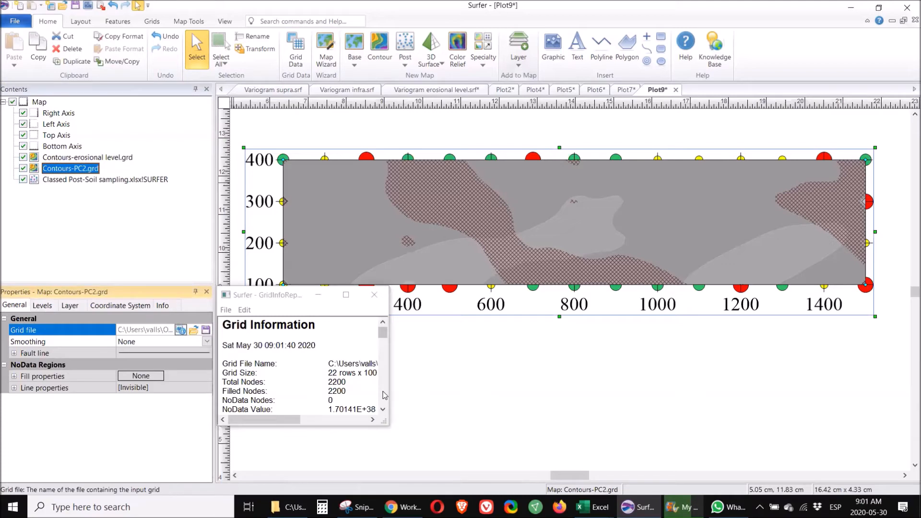
pyautogui.click(384, 394)
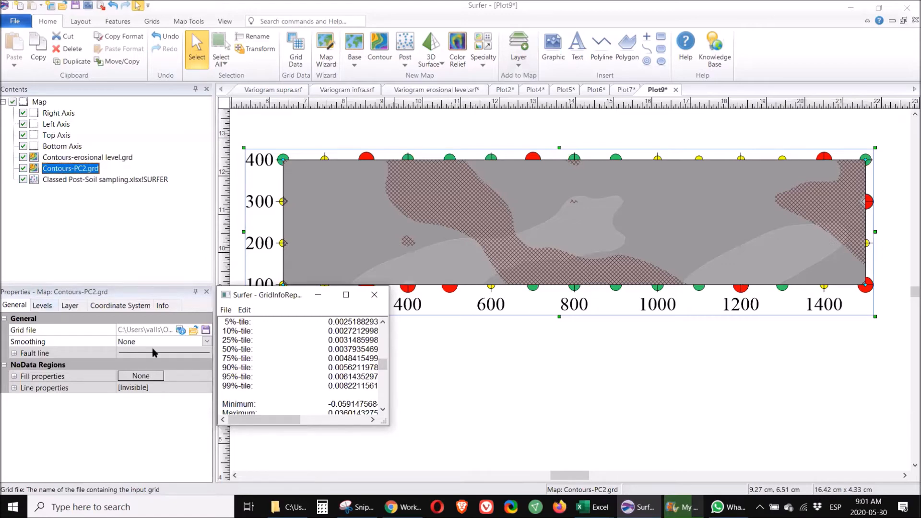
# Step: Set the PC2 contour layer's level method to Advanced and open its contour levels for editing
pyautogui.click(43, 305)
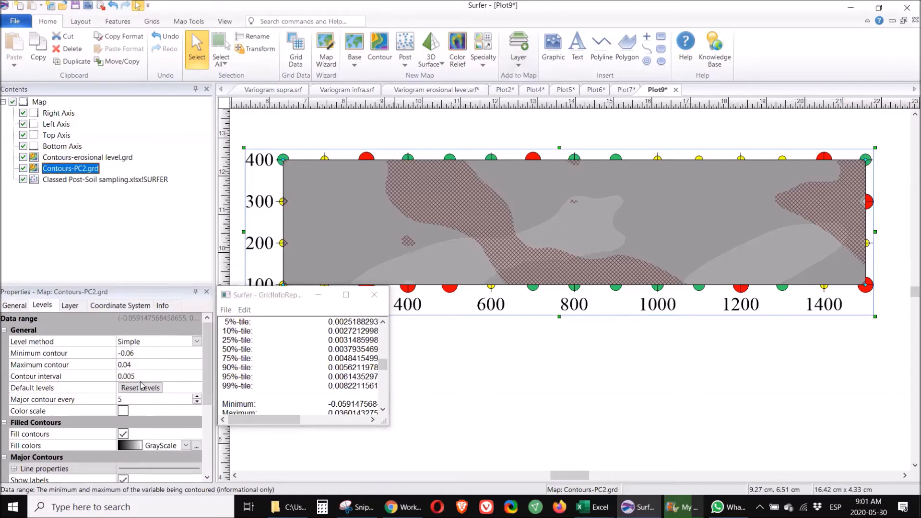
pyautogui.click(142, 341)
pyautogui.click(140, 382)
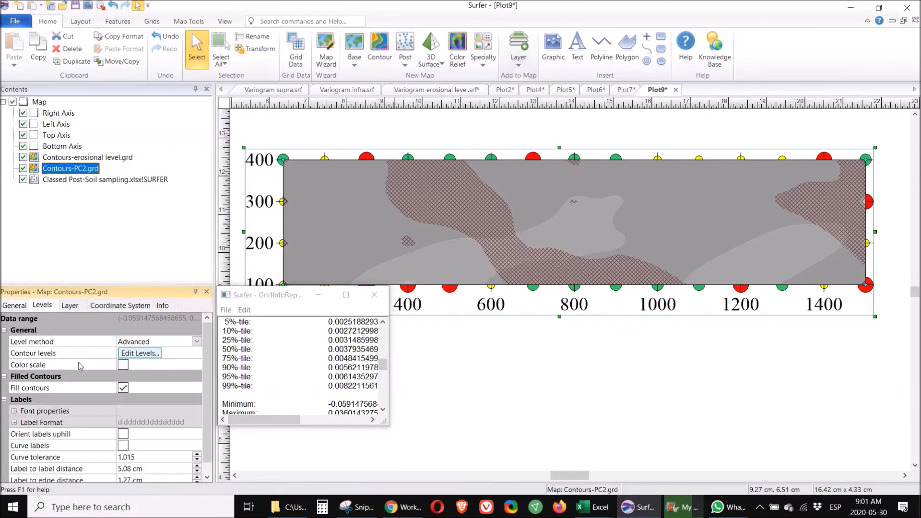
pyautogui.click(140, 354)
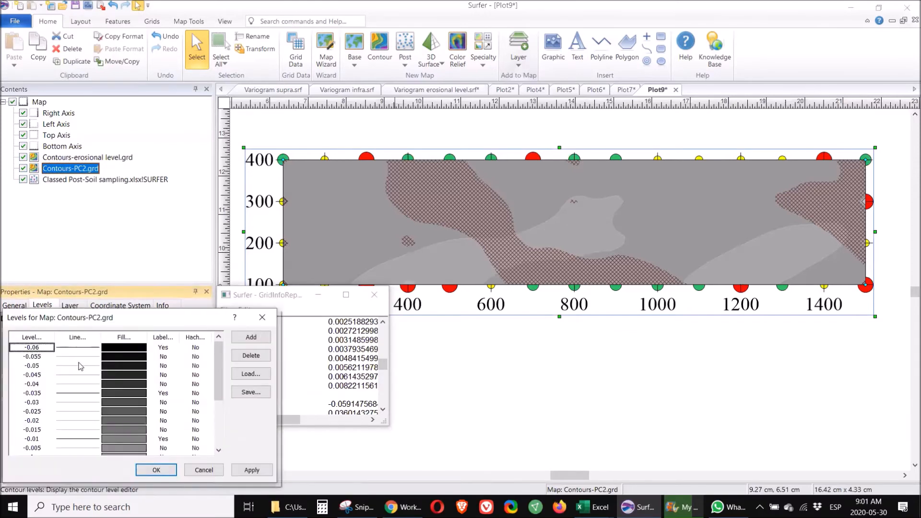
# Step: Change the first three PC2 contour levels to 0.004, 0.005 and 0.006
pyautogui.doubleClick(31, 347)
pyautogui.write('.0')
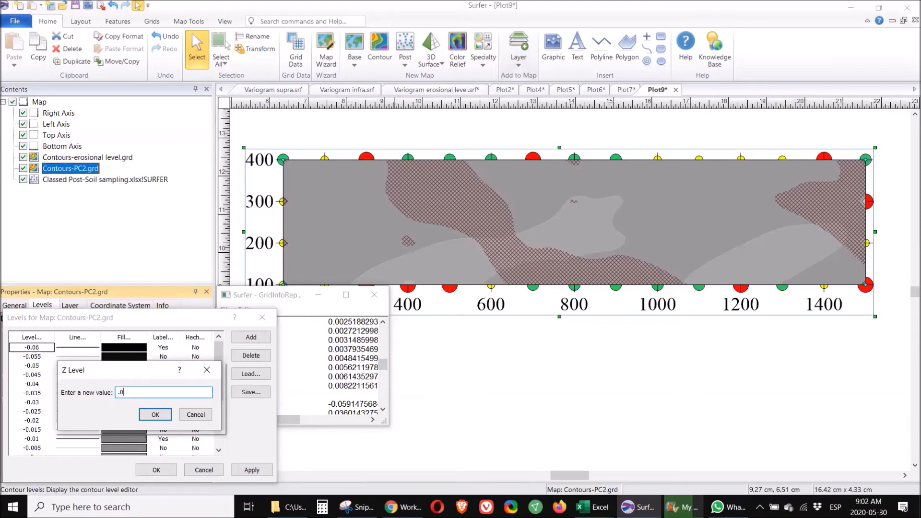
pyautogui.write('04')
pyautogui.press('Return')
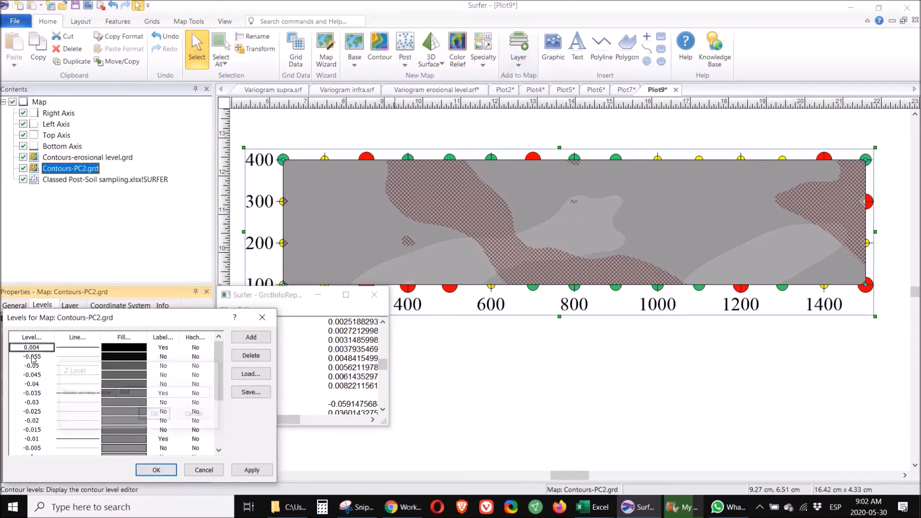
pyautogui.doubleClick(31, 356)
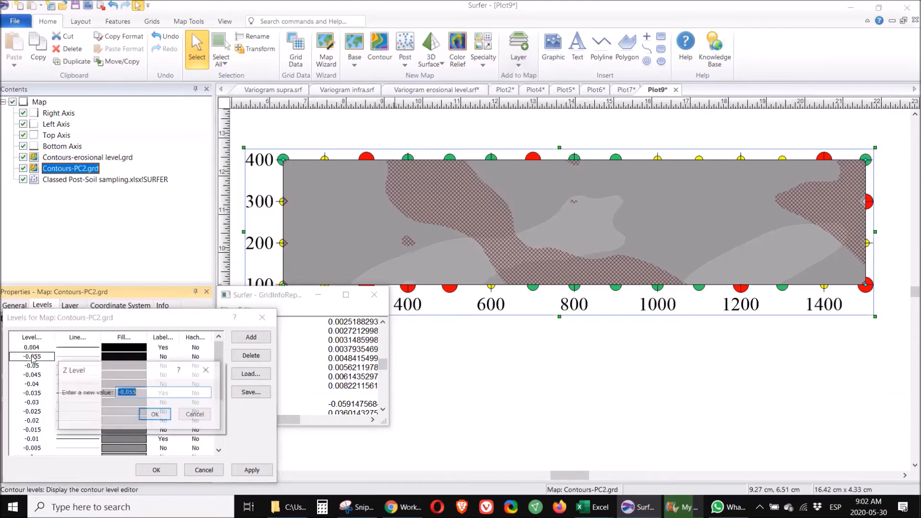
pyautogui.write('.005')
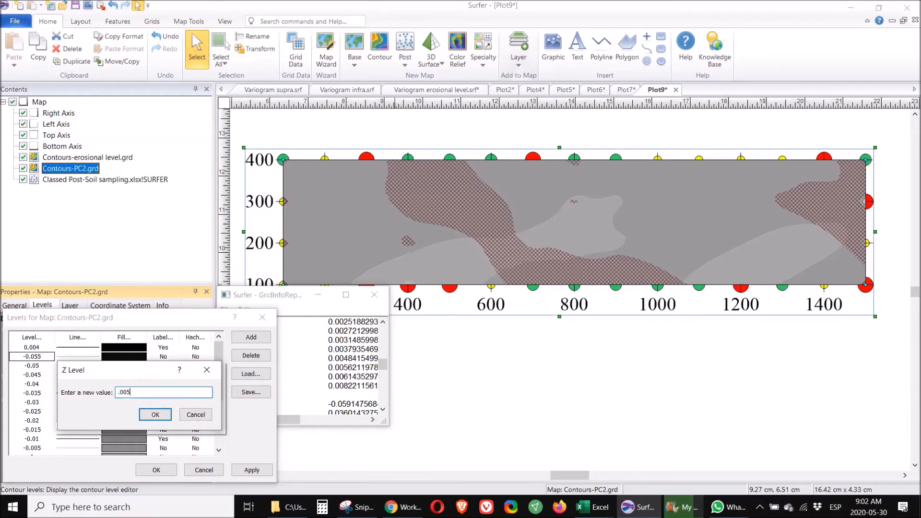
pyautogui.press('Return')
pyautogui.doubleClick(33, 366)
pyautogui.write('.006')
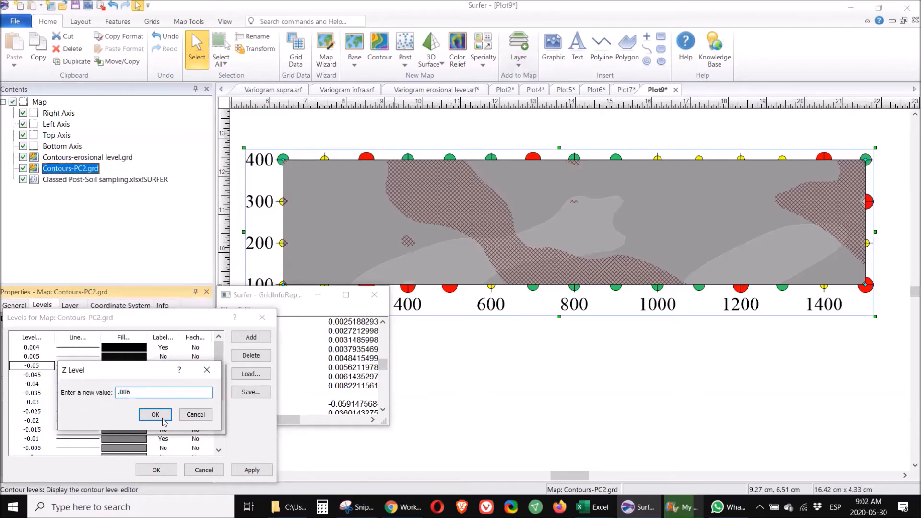
pyautogui.press('Return')
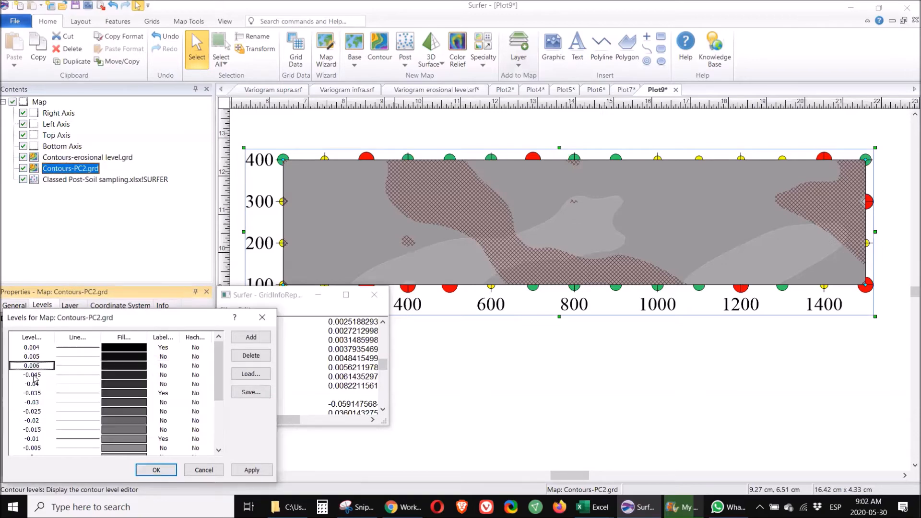
# Step: Delete every level listed after 0.006 and apply a uniform line to the three PC2 contour levels kept
pyautogui.click(258, 359)
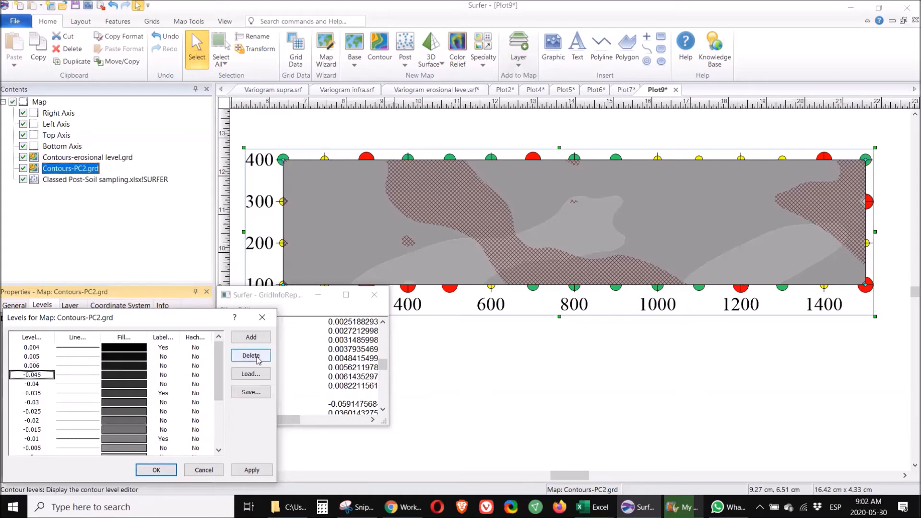
pyautogui.click(258, 359)
pyautogui.click(258, 359)
pyautogui.click(258, 359)
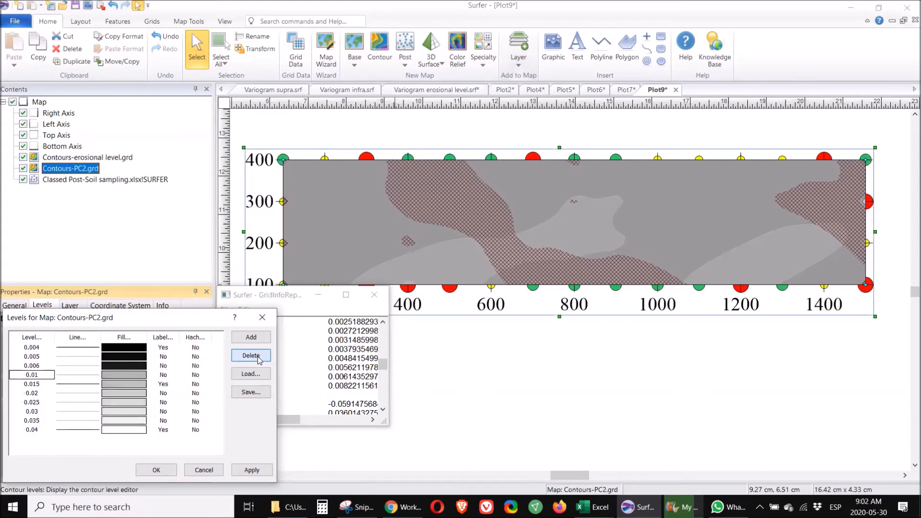
pyautogui.click(258, 359)
pyautogui.click(258, 359)
pyautogui.click(258, 359)
pyautogui.click(258, 359)
pyautogui.click(258, 359)
pyautogui.click(258, 360)
pyautogui.click(258, 360)
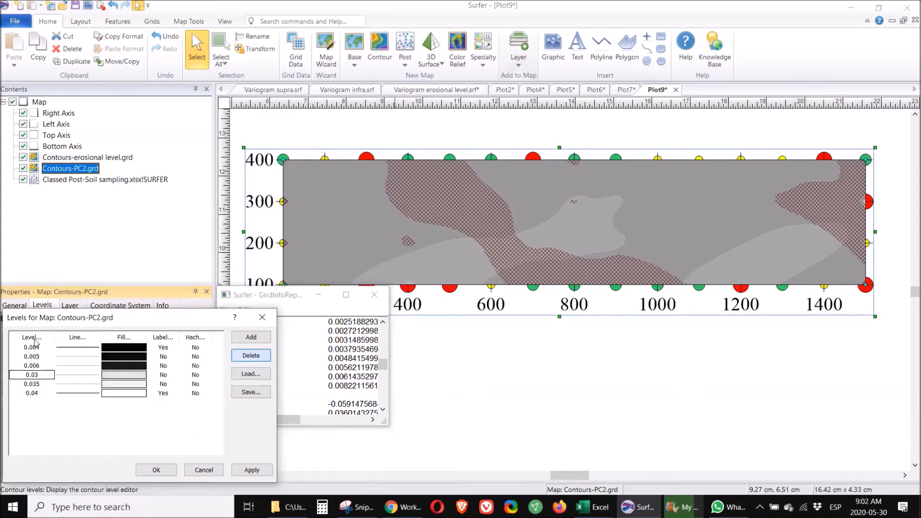
pyautogui.click(77, 337)
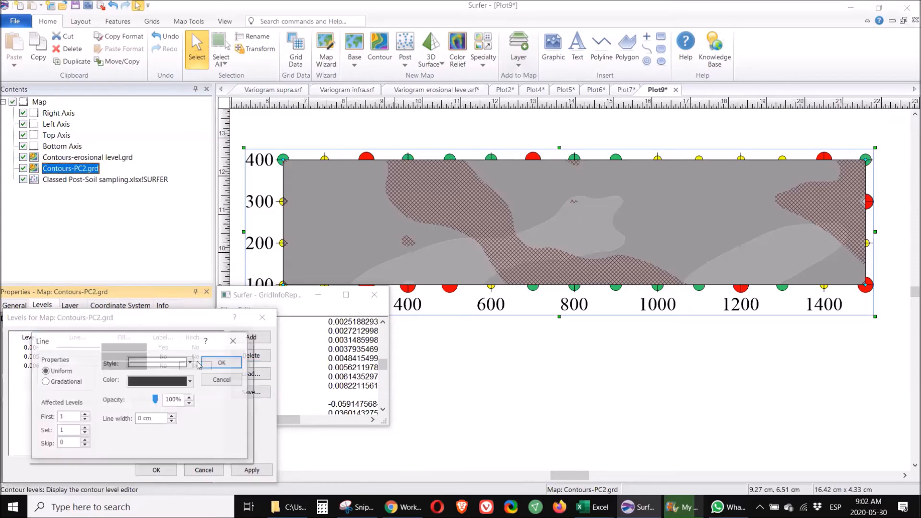
pyautogui.click(222, 363)
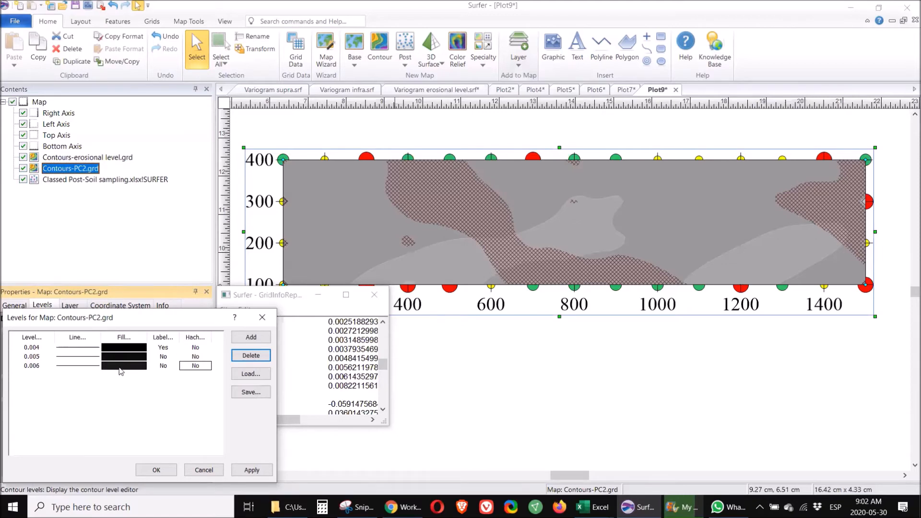
# Step: Fill the 0.006 level with the image Level 3.jpg from the GD26 folder
pyautogui.doubleClick(120, 370)
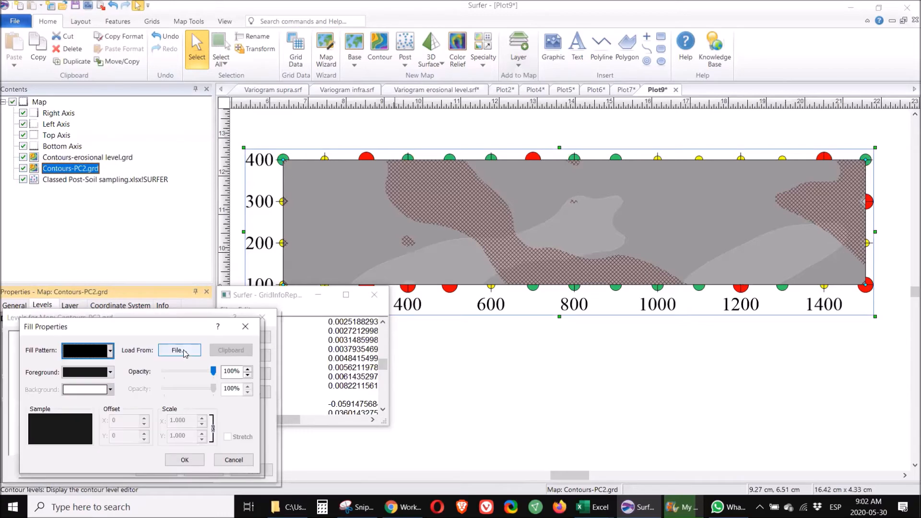
pyautogui.click(184, 351)
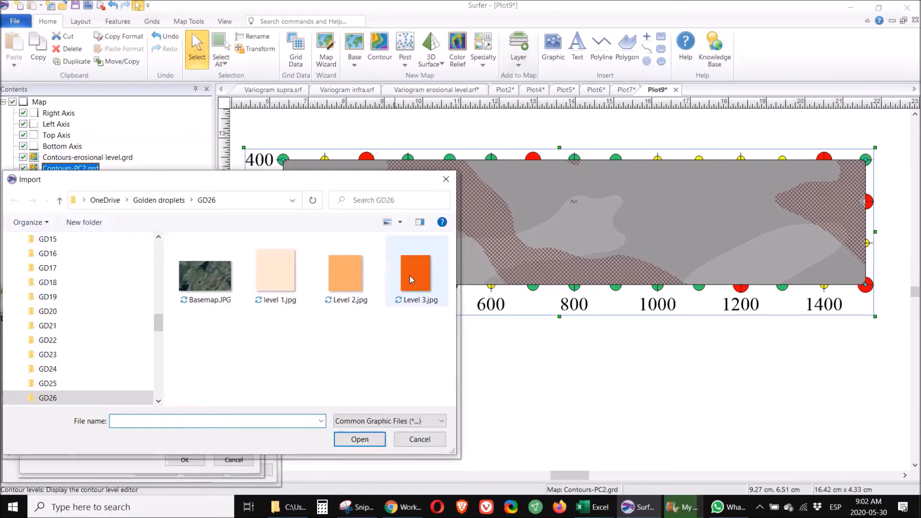
pyautogui.doubleClick(409, 275)
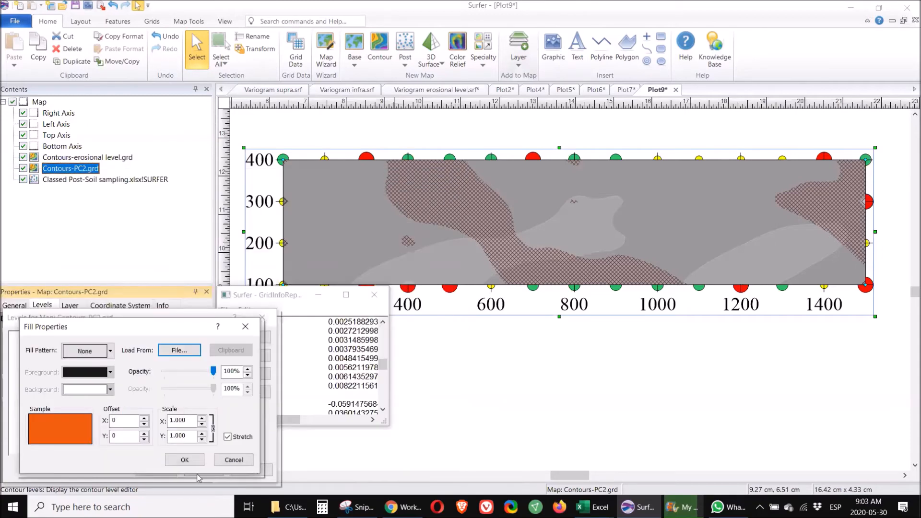
pyautogui.press('Return')
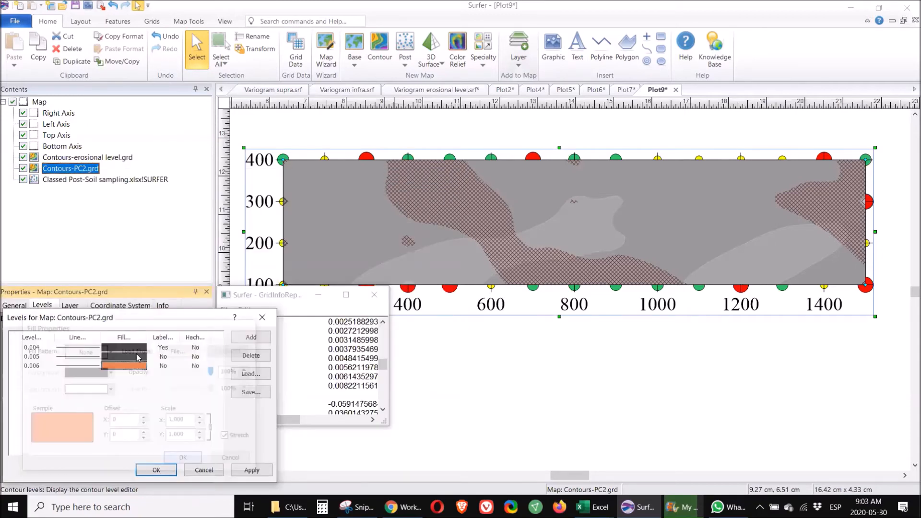
# Step: Fill the 0.005 level with the image Level 2.jpg
pyautogui.click(137, 357)
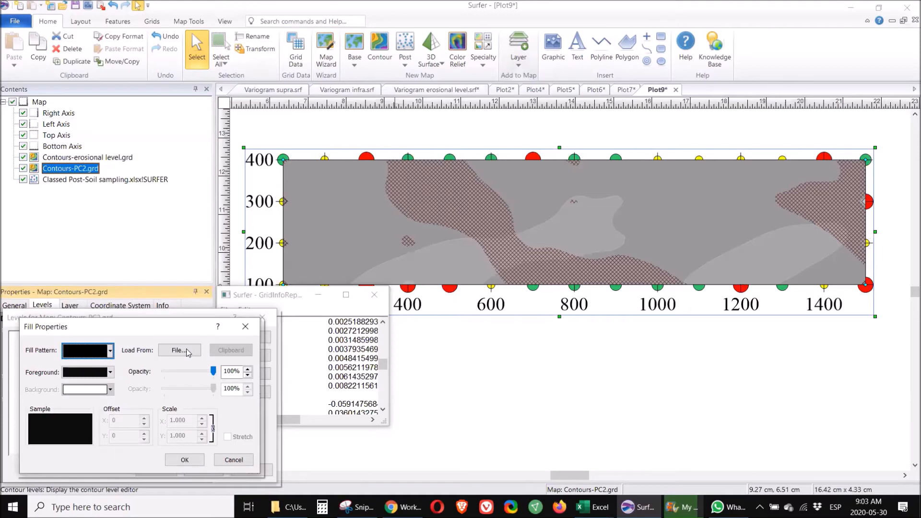
pyautogui.click(187, 351)
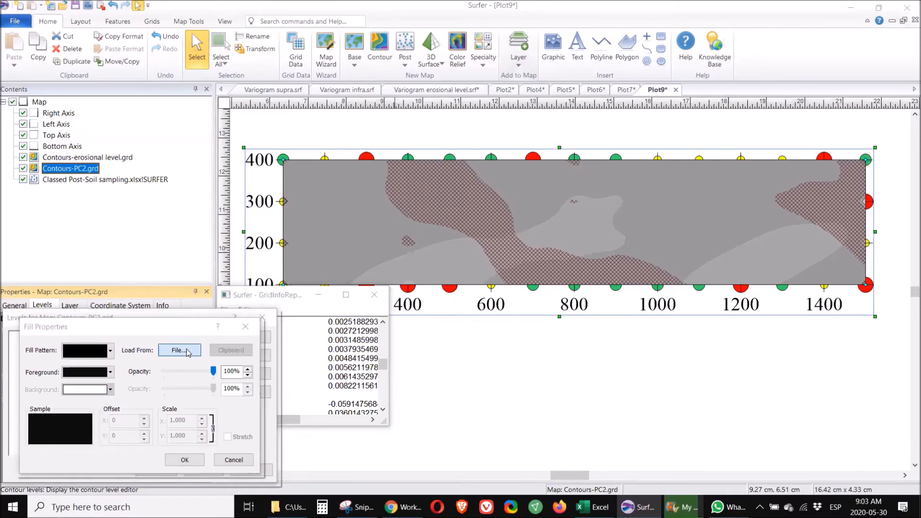
pyautogui.doubleClick(350, 279)
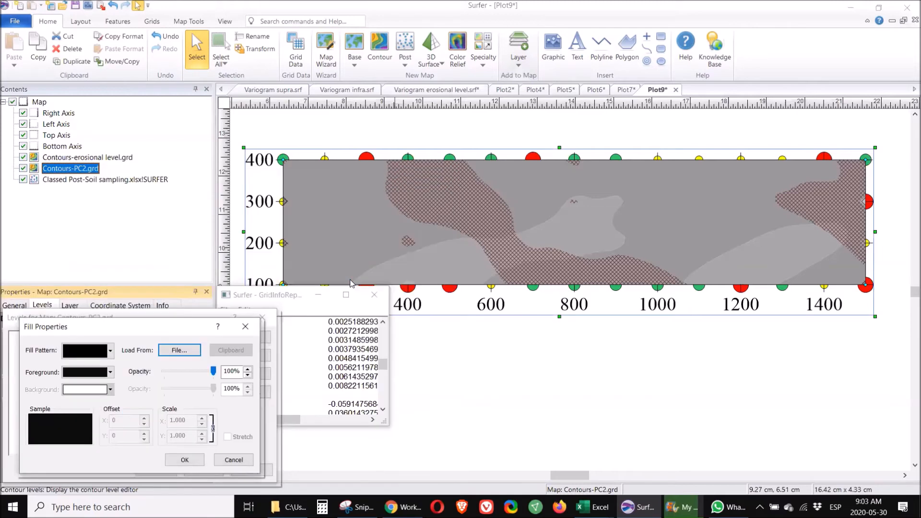
pyautogui.click(186, 462)
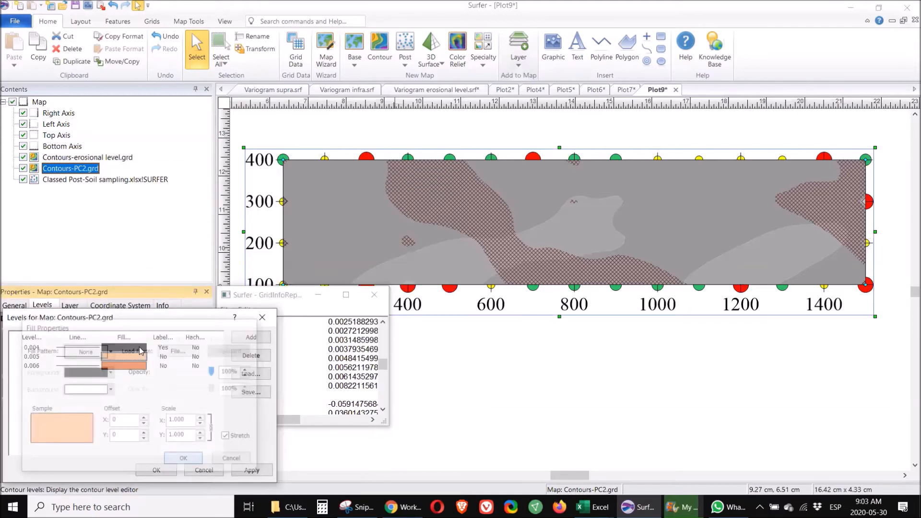
# Step: Fill the 0.004 level with the image level 1.jpg and turn off its label
pyautogui.doubleClick(135, 352)
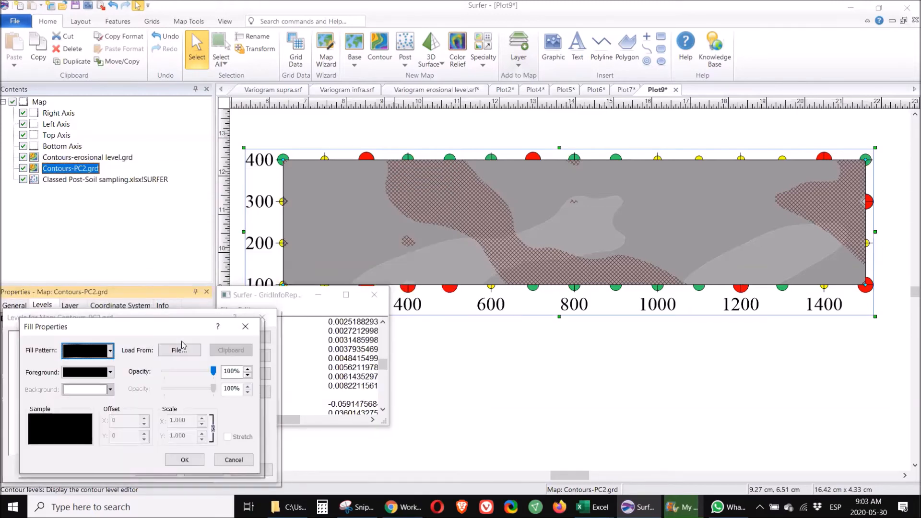
pyautogui.click(181, 350)
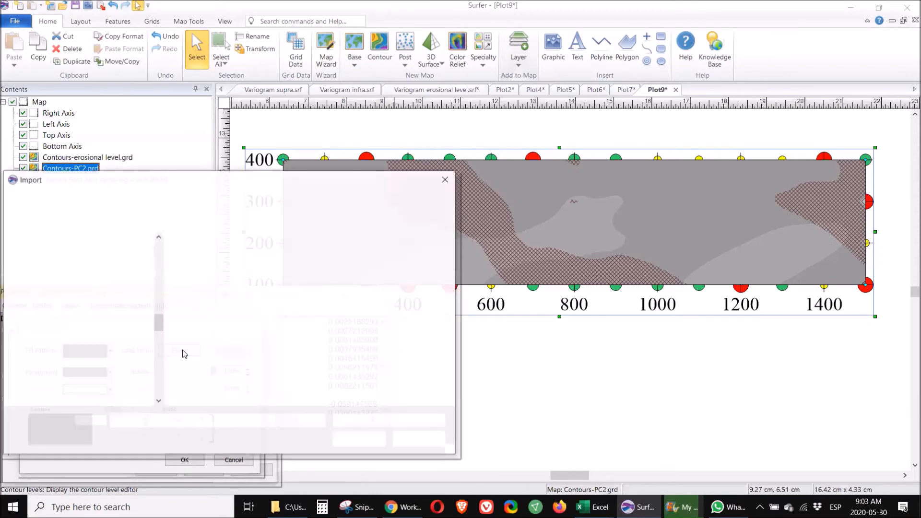
pyautogui.doubleClick(283, 267)
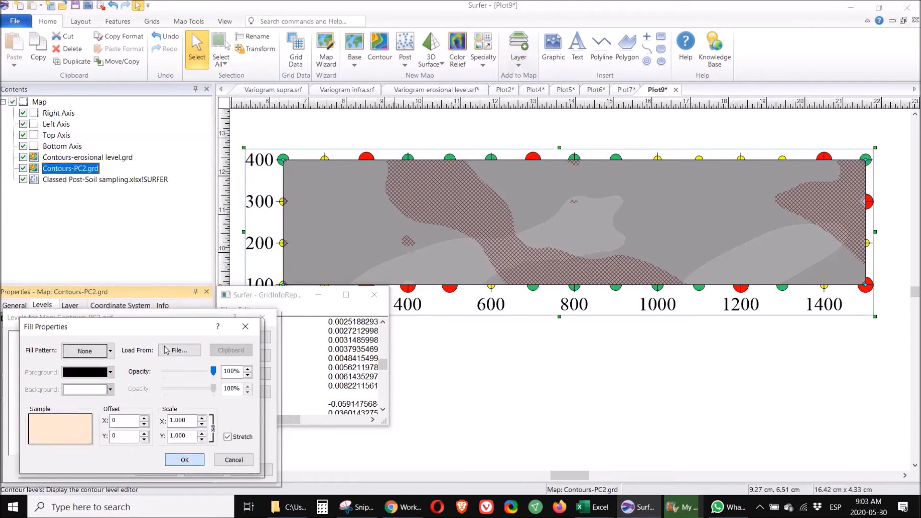
pyautogui.press('Return')
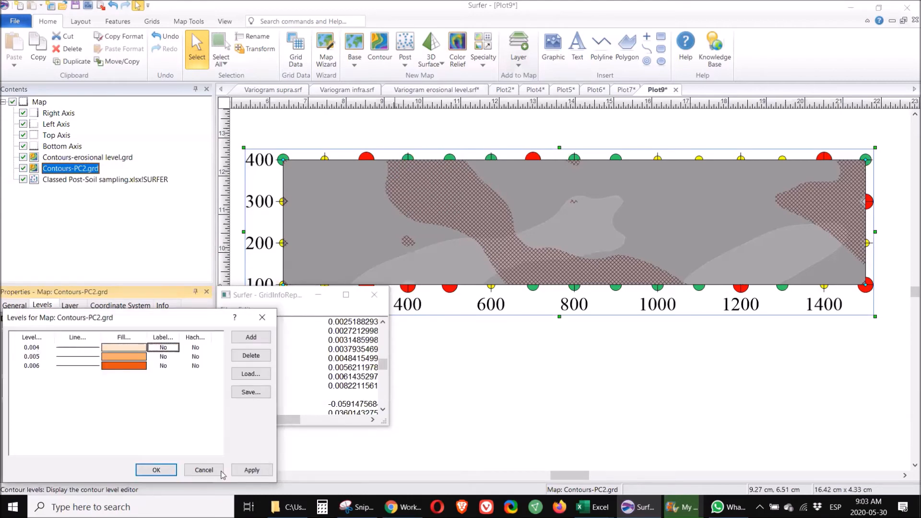
# Step: Apply the edited PC2 contour levels and close the grid information report
pyautogui.click(252, 473)
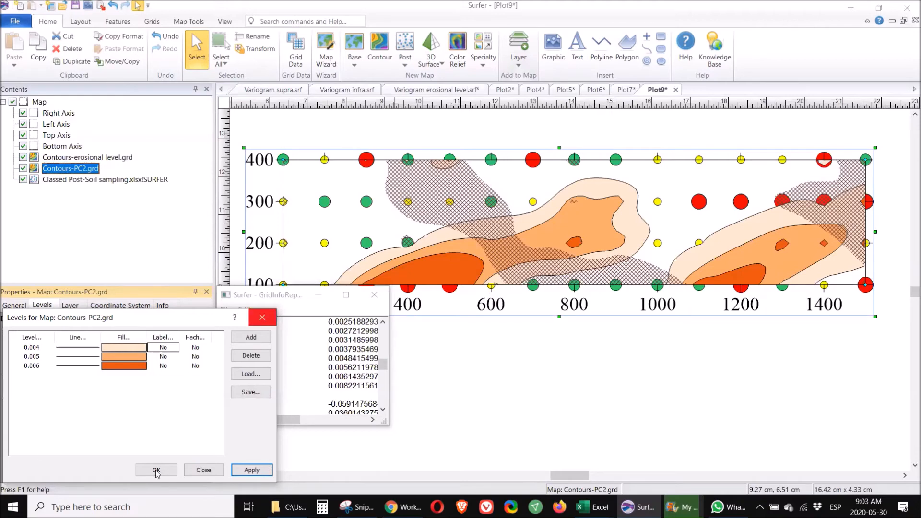
pyautogui.press('Escape')
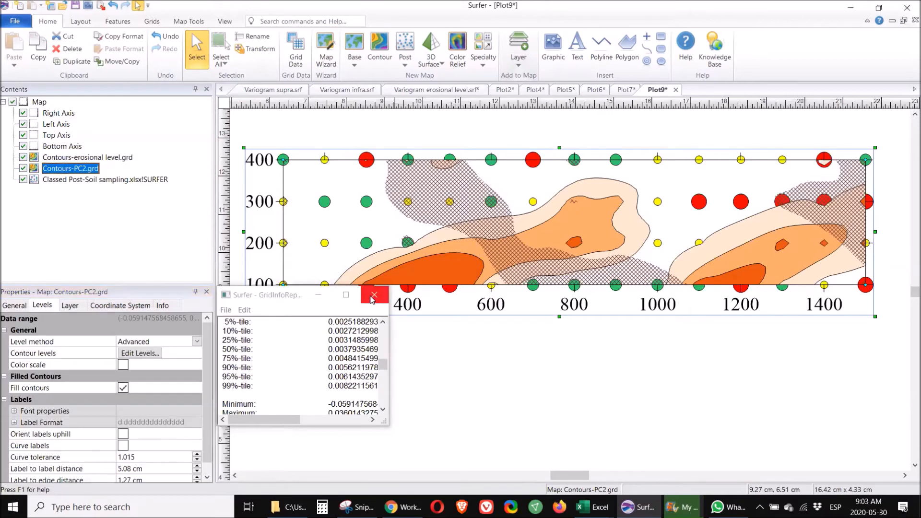
pyautogui.click(373, 295)
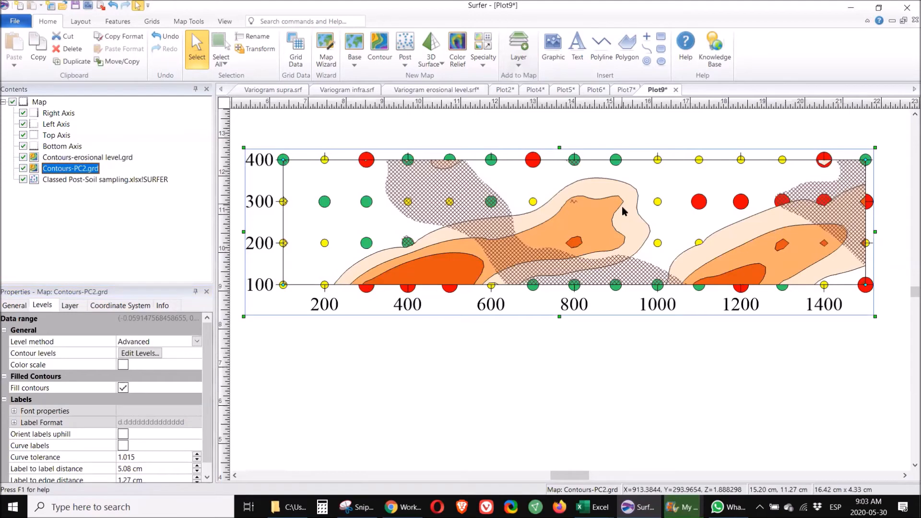
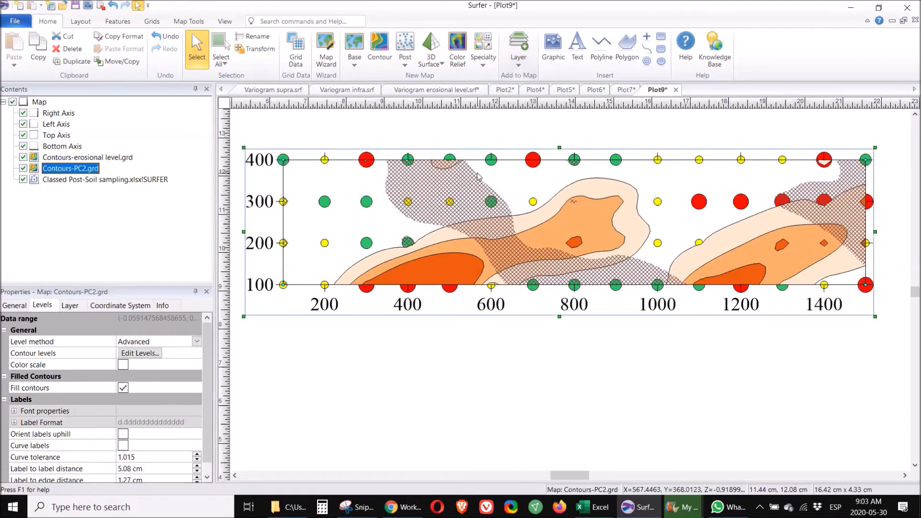
# Step: Add a contour layer from PC3.grd to the map and move the erosional level contours above it
pyautogui.click(519, 65)
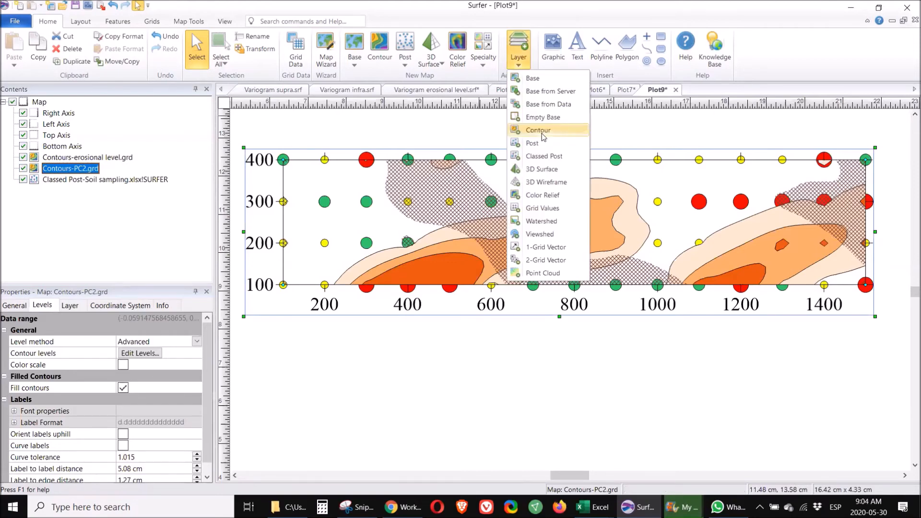
pyautogui.click(541, 133)
pyautogui.doubleClick(379, 209)
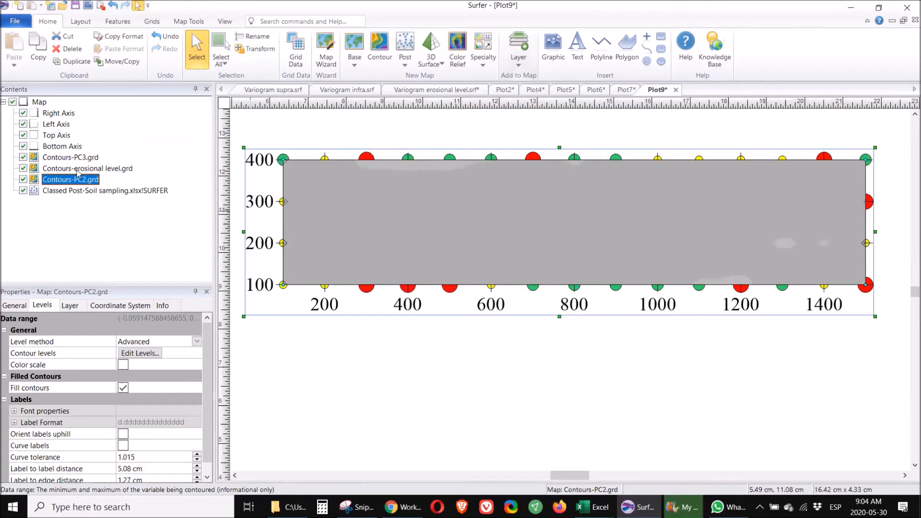
pyautogui.click(77, 170)
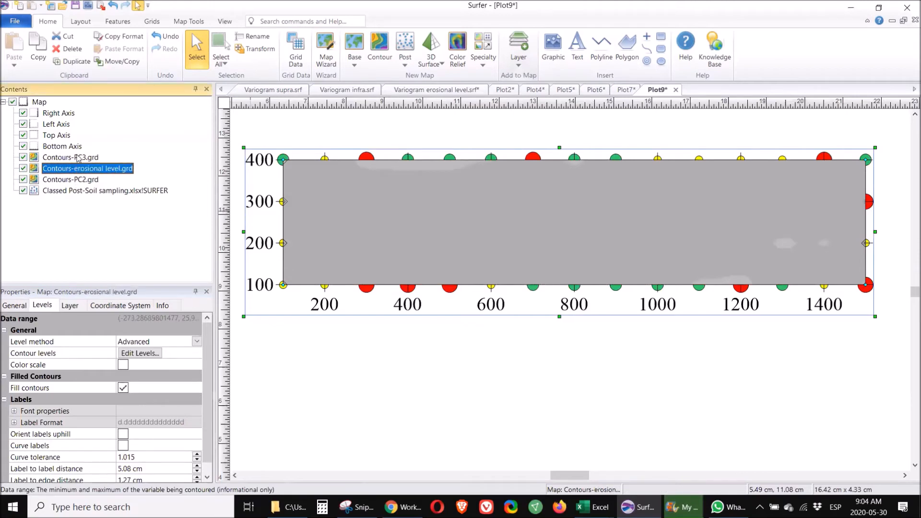
pyautogui.moveTo(77, 159); pyautogui.dragTo(78, 158)
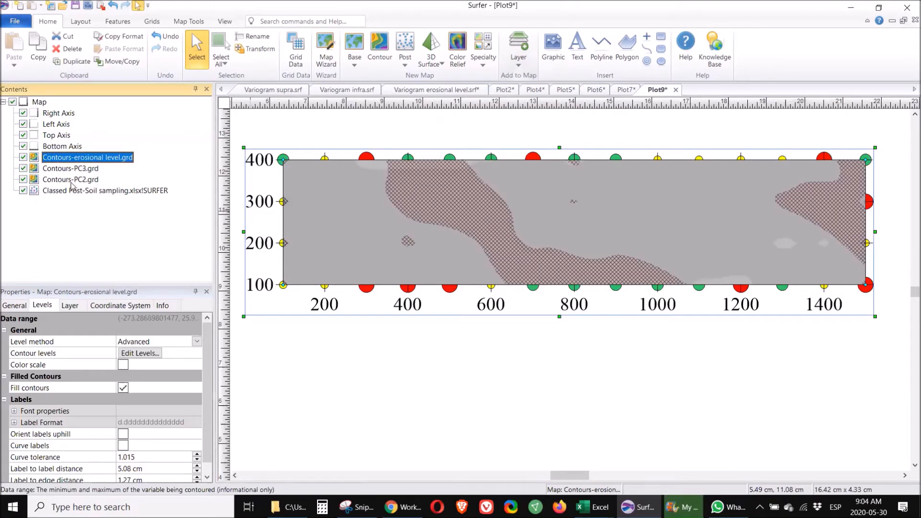
# Step: Set the PC2 contour layer's opacity to 80%, and select the PC3 contour layer
pyautogui.click(72, 181)
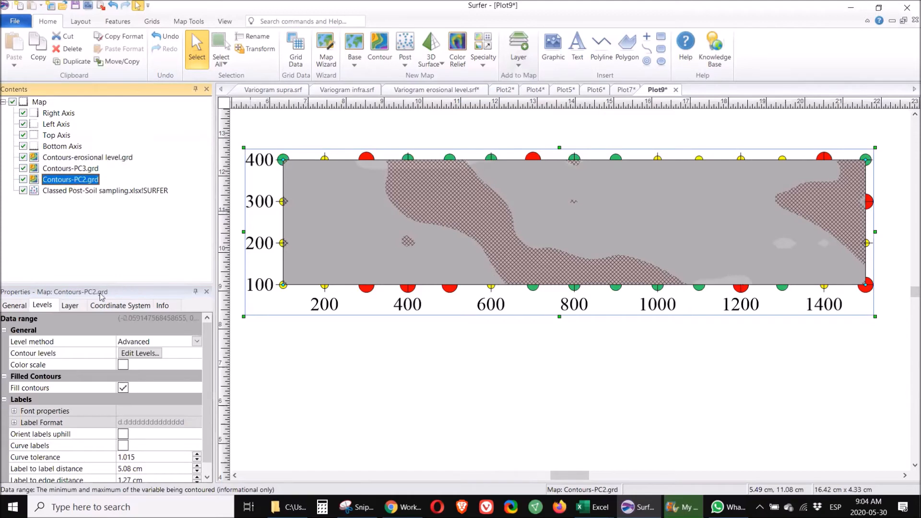
pyautogui.click(77, 307)
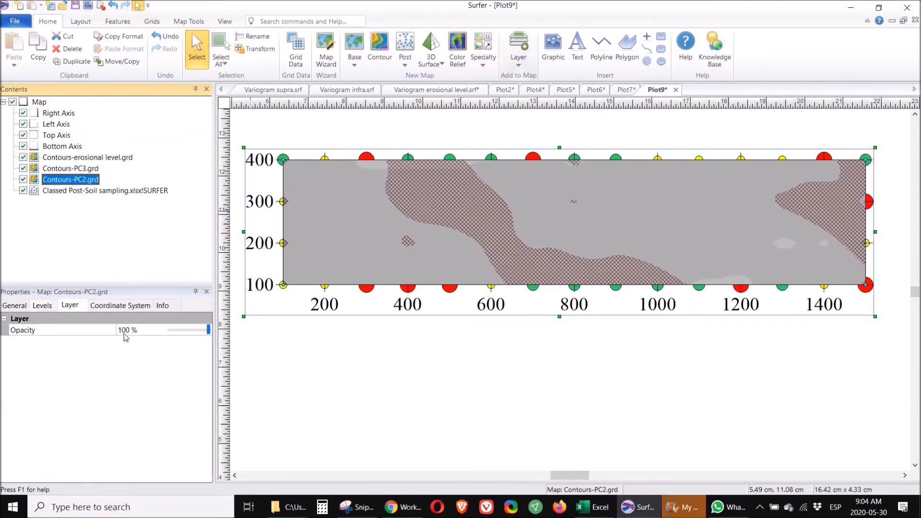
pyautogui.click(124, 331)
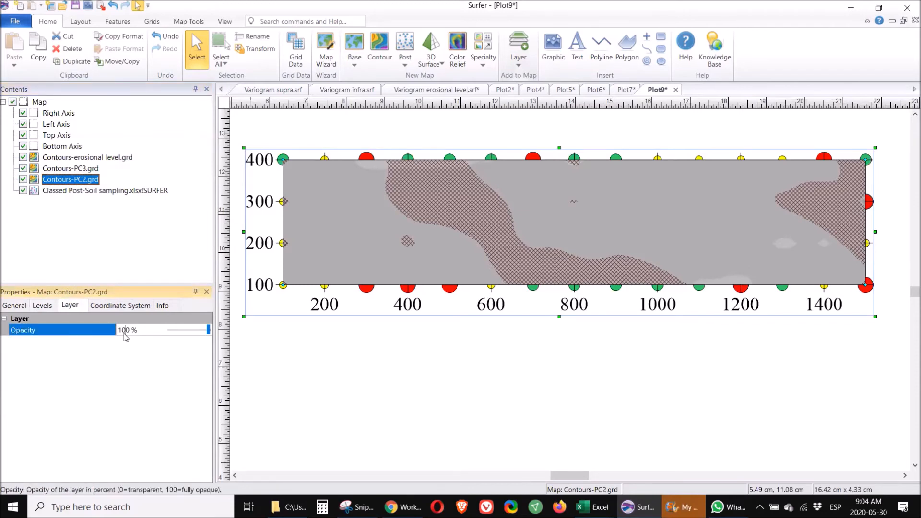
pyautogui.press('BackSpace')
pyautogui.press('BackSpace')
pyautogui.write('8')
pyautogui.click(52, 169)
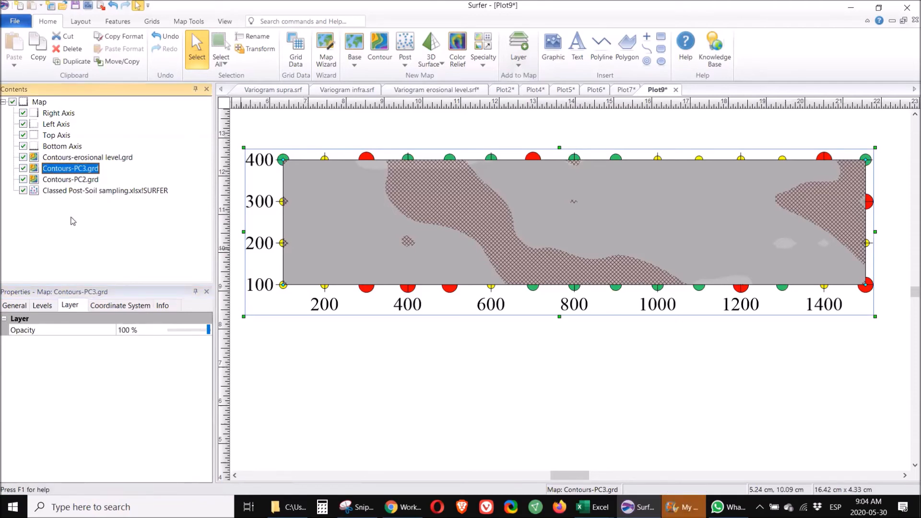
# Step: Set the PC3 contour layer's opacity to 80%
pyautogui.click(128, 331)
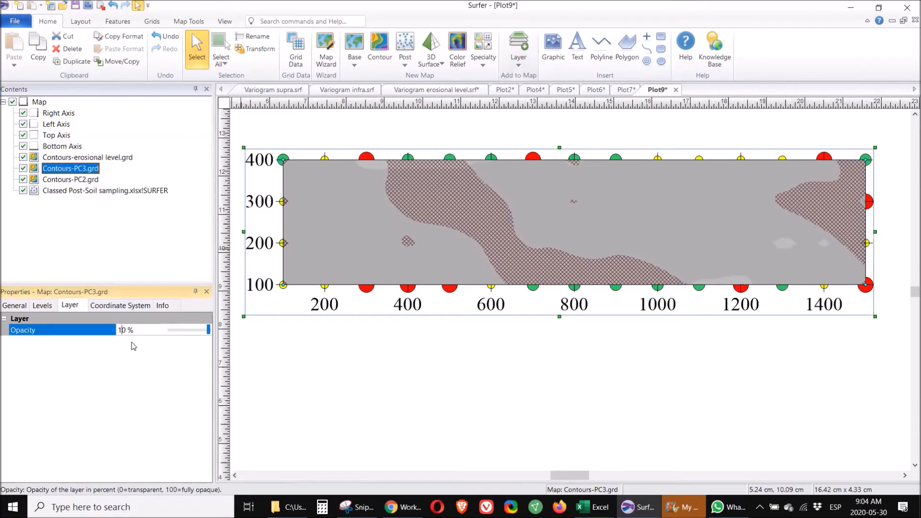
pyautogui.press('BackSpace')
pyautogui.write('8')
pyautogui.press('Return')
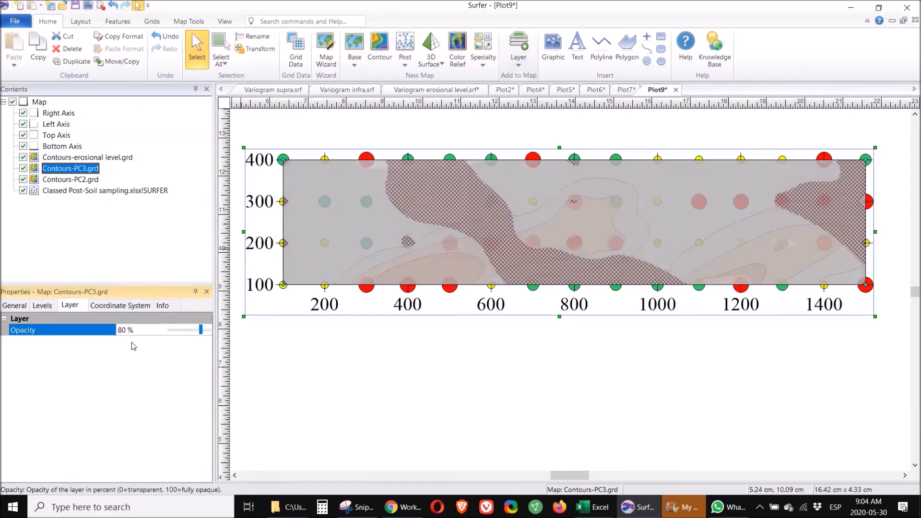
# Step: Open the grid information report for PC3.grd and examine its percentile values
pyautogui.click(19, 306)
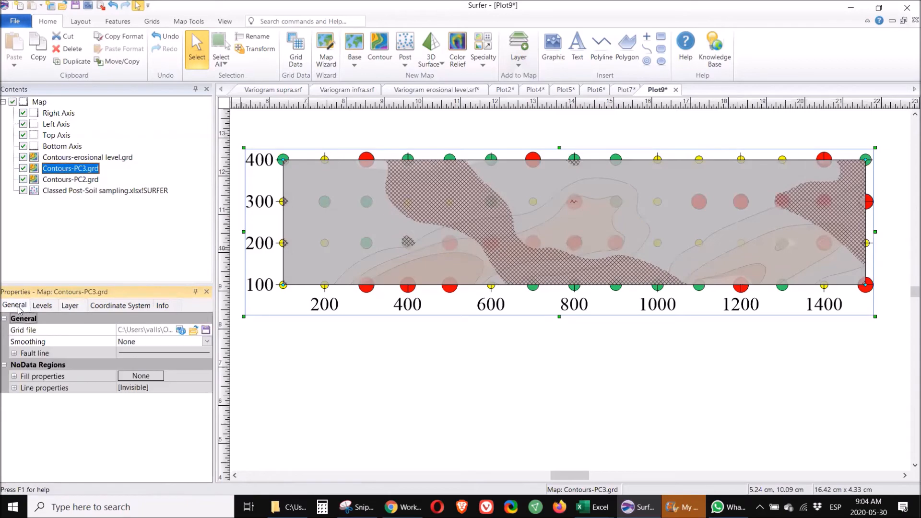
pyautogui.click(182, 331)
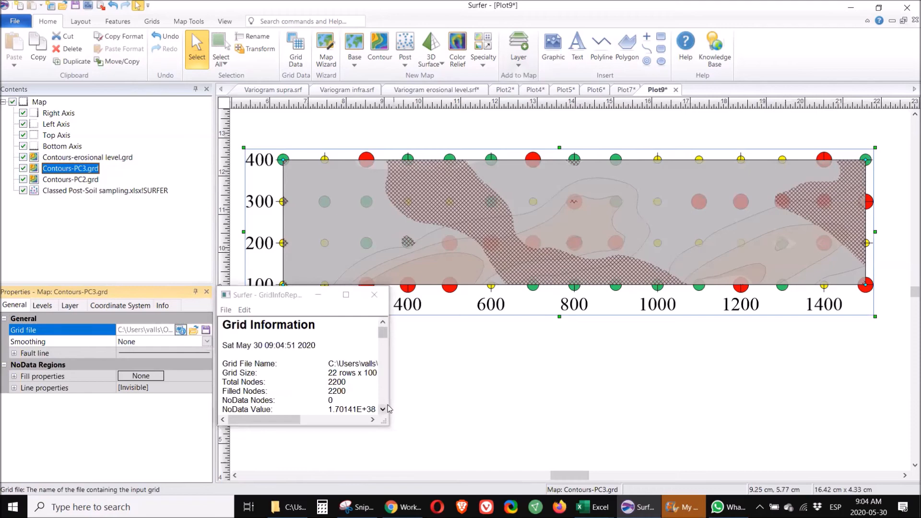
pyautogui.click(386, 399)
pyautogui.click(386, 399)
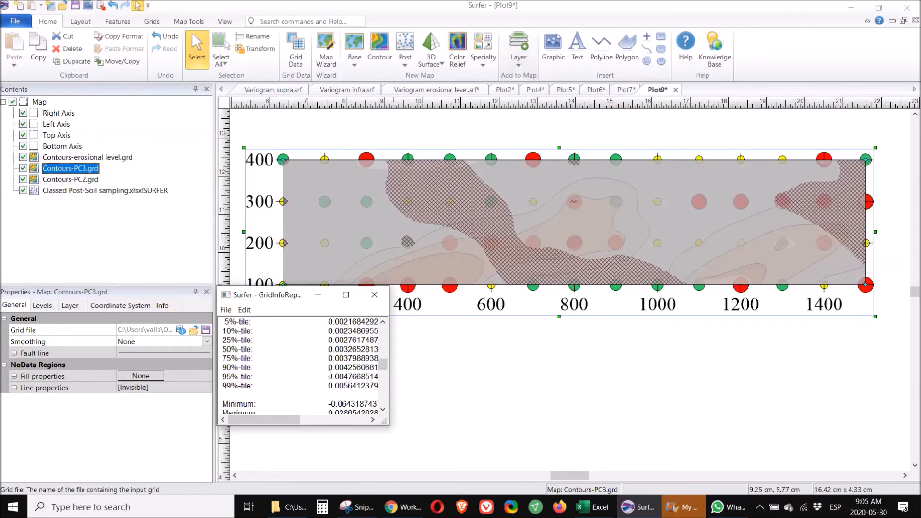
# Step: Switch the PC3 contour layer to the Advanced level method and open its contour level editor
pyautogui.click(70, 309)
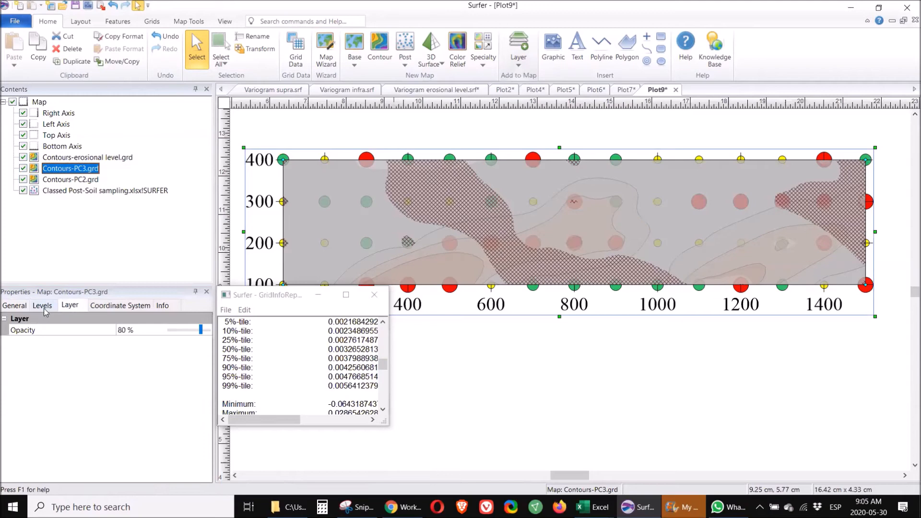
pyautogui.click(44, 309)
pyautogui.click(133, 344)
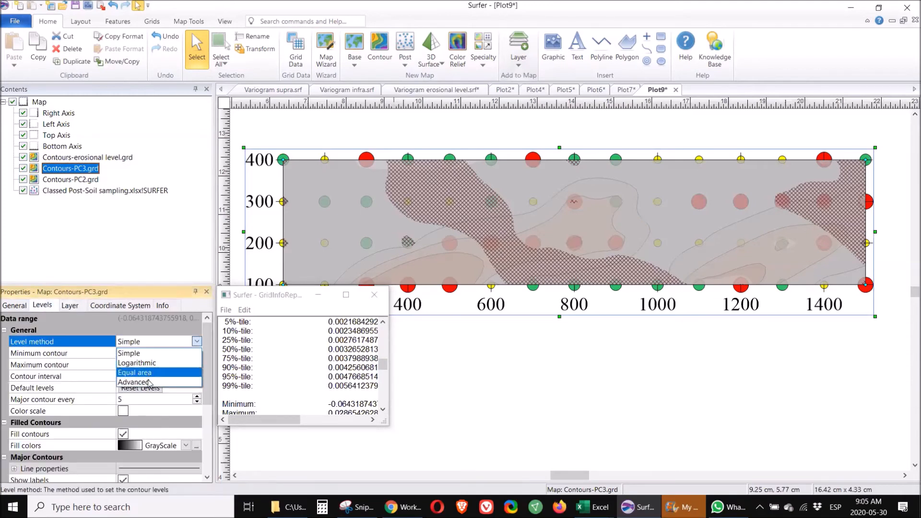
pyautogui.click(150, 383)
pyautogui.click(140, 353)
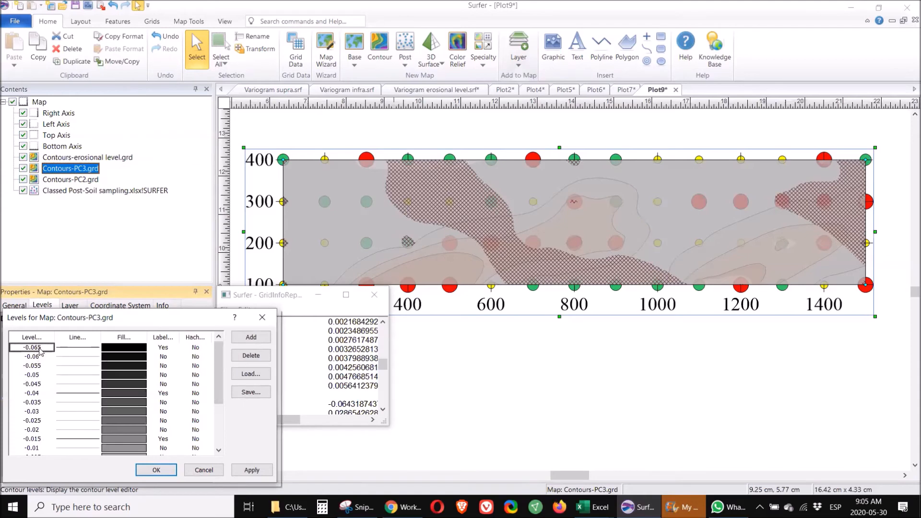
# Step: Set the first three PC3 contour levels to 0.003, 0.004 and 0.005
pyautogui.doubleClick(32, 347)
pyautogui.write('0.003')
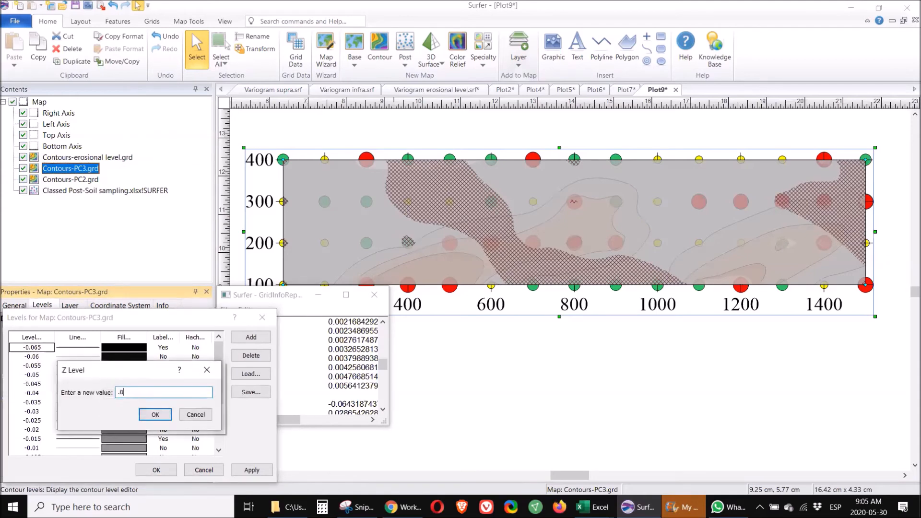
pyautogui.press('Return')
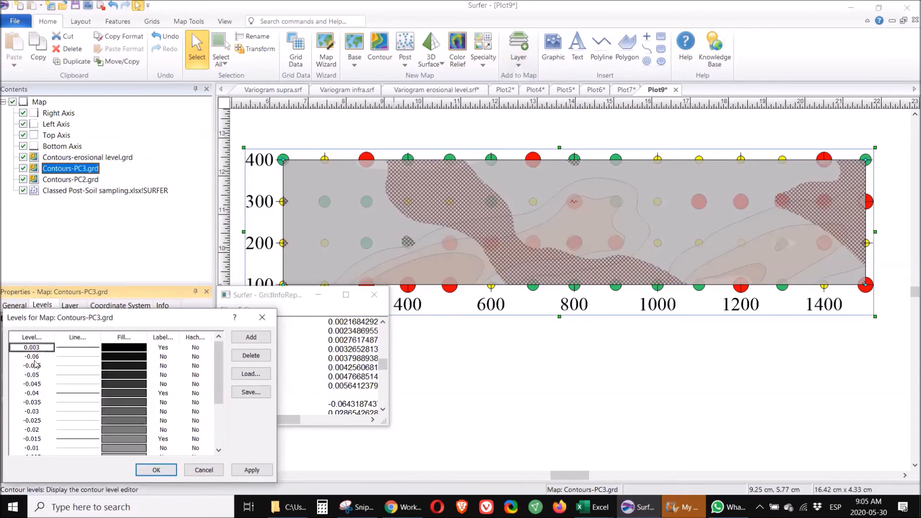
pyautogui.doubleClick(32, 357)
pyautogui.write('.004')
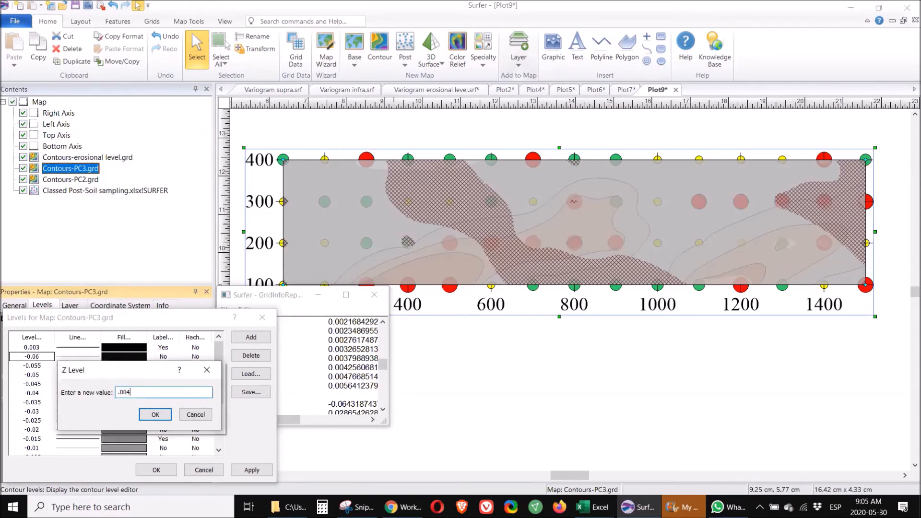
pyautogui.press('Return')
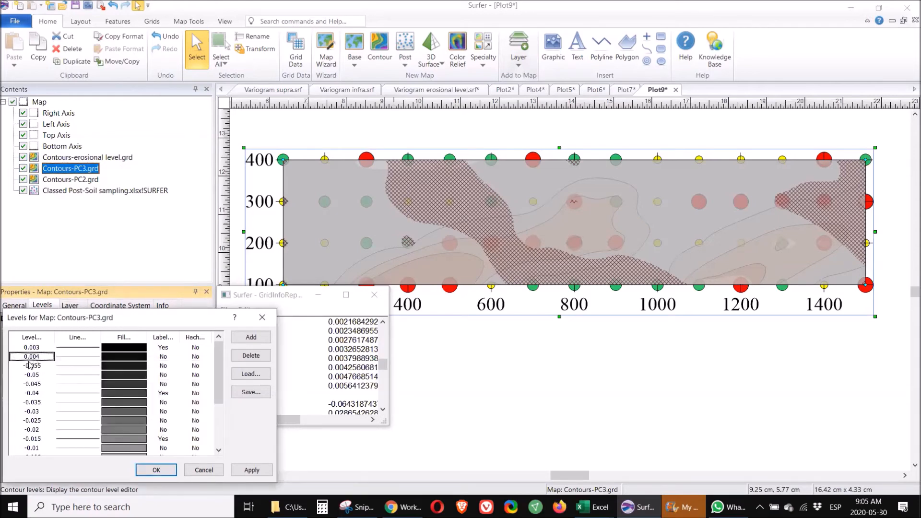
pyautogui.doubleClick(39, 367)
pyautogui.write('0.005')
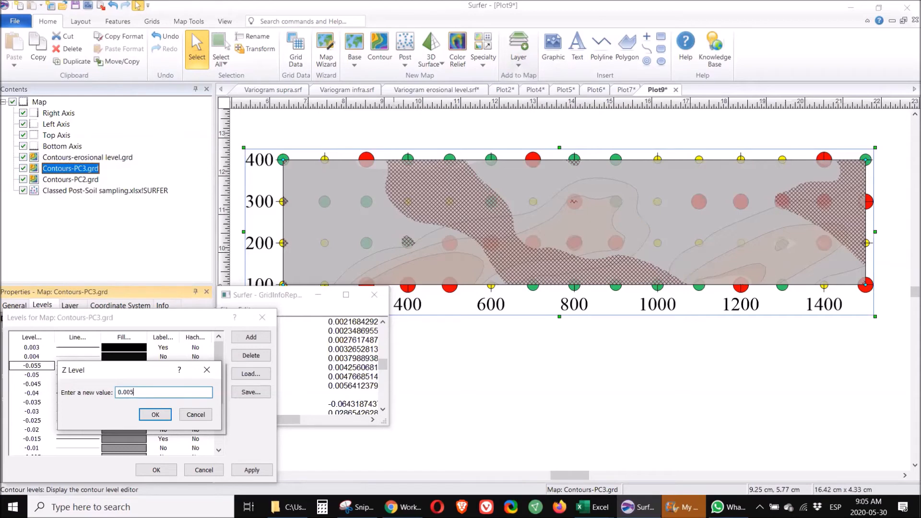
pyautogui.press('Return')
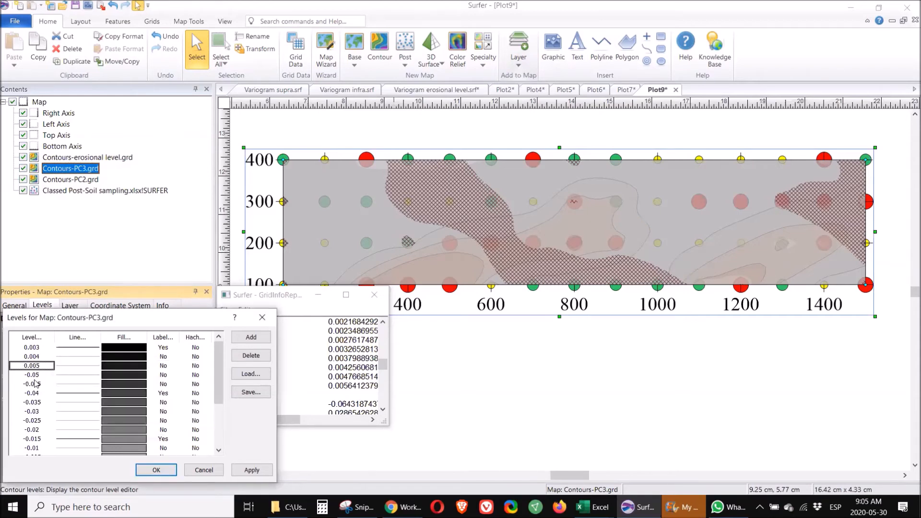
# Step: Delete all remaining PC3 contour levels below the 0.005 entry in the list
pyautogui.click(37, 376)
pyautogui.click(250, 356)
pyautogui.click(250, 356)
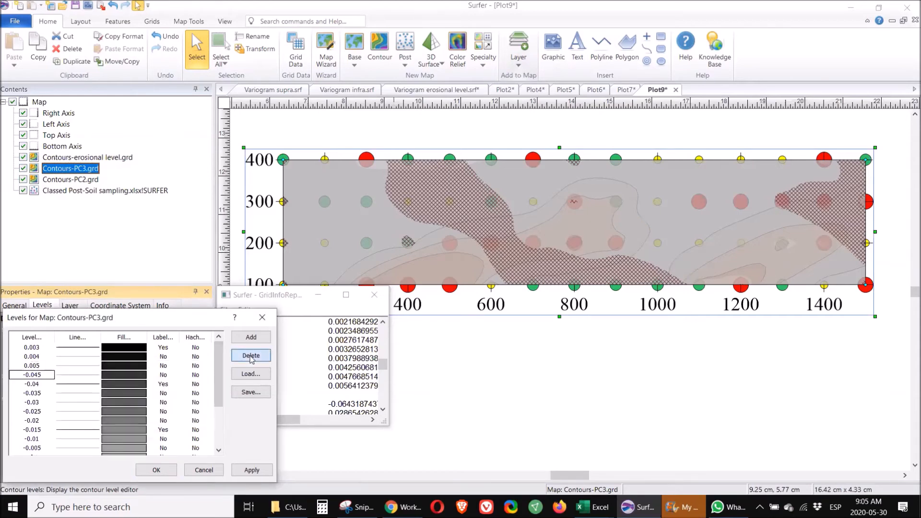
pyautogui.click(250, 355)
pyautogui.click(250, 355)
pyautogui.click(251, 355)
pyautogui.click(250, 356)
pyautogui.click(250, 356)
pyautogui.click(250, 355)
pyautogui.click(250, 355)
pyautogui.click(251, 356)
pyautogui.click(250, 355)
pyautogui.click(250, 356)
pyautogui.click(250, 356)
pyautogui.click(250, 356)
pyautogui.click(250, 355)
pyautogui.click(250, 355)
pyautogui.click(250, 356)
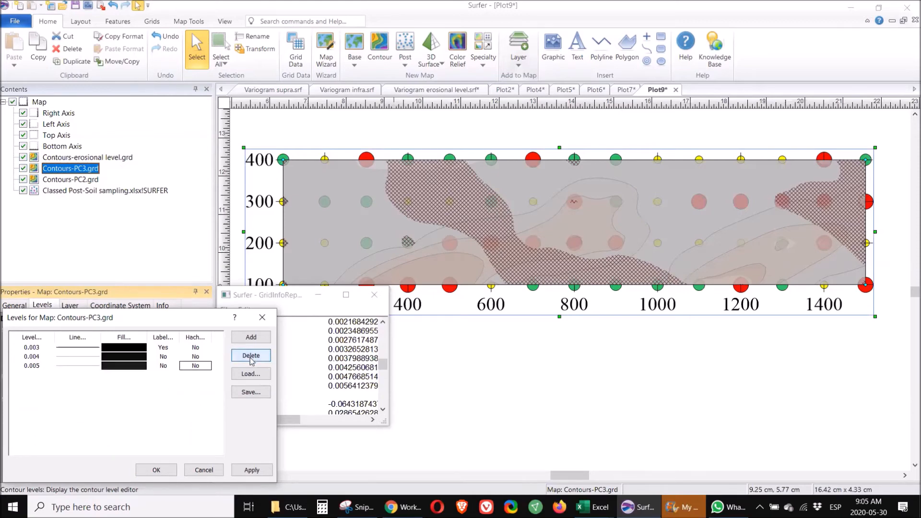
# Step: Fill the 0.005 level of the PC3 contours with the image Level 3.jpg
pyautogui.click(123, 366)
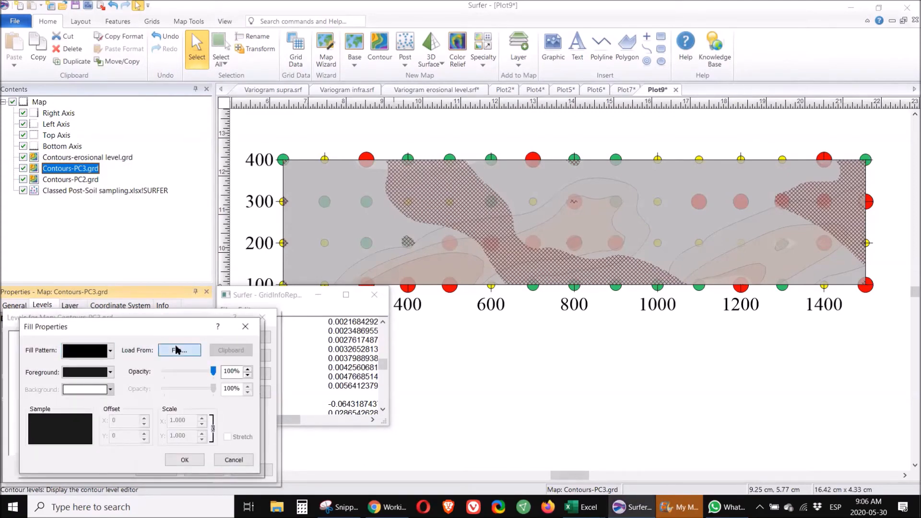
pyautogui.click(177, 350)
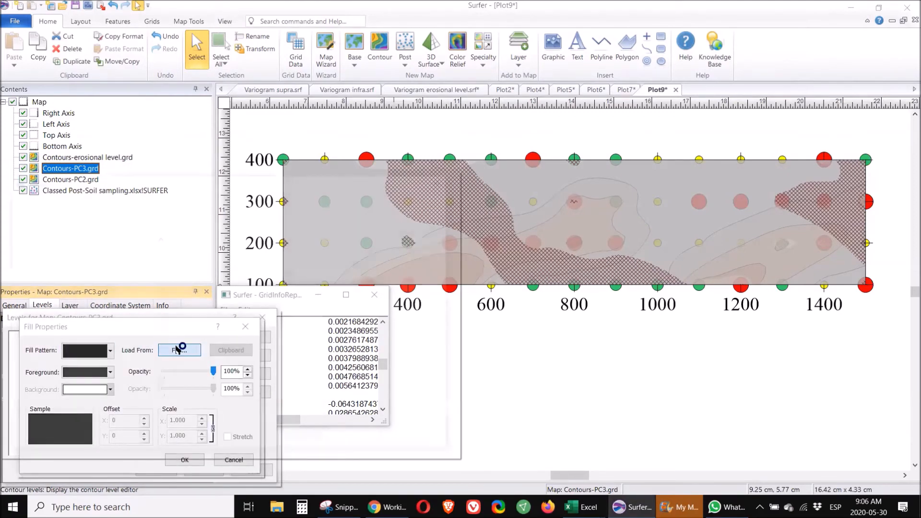
pyautogui.doubleClick(402, 276)
pyautogui.click(197, 460)
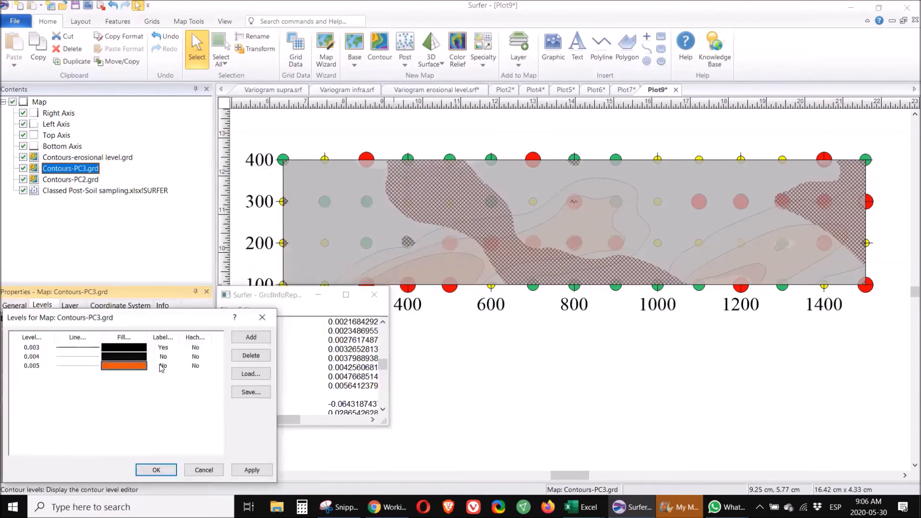
# Step: Fill the 0.004 level of the PC3 contours with the image Level 2.jpg
pyautogui.doubleClick(139, 355)
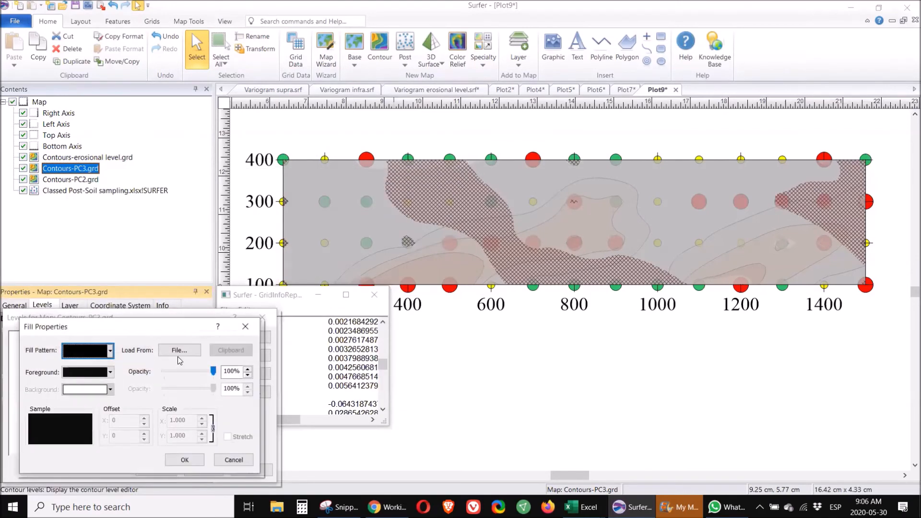
pyautogui.click(179, 351)
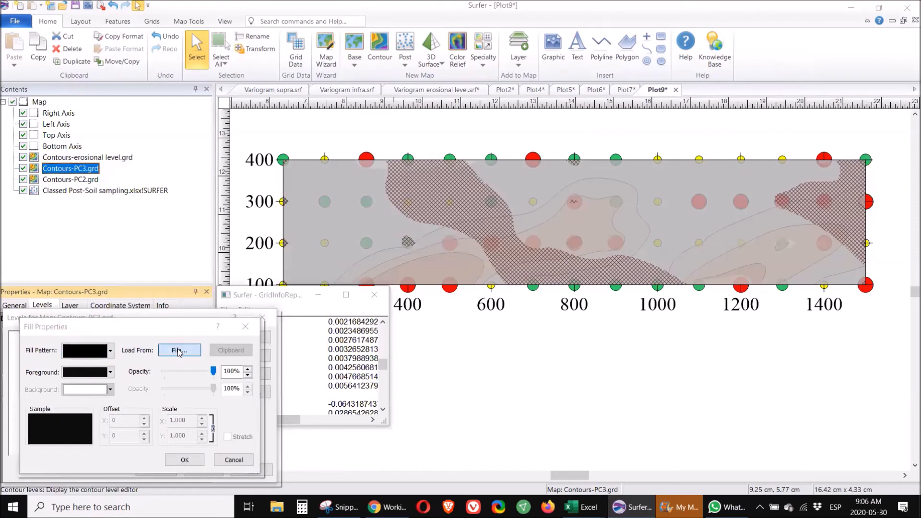
pyautogui.click(351, 277)
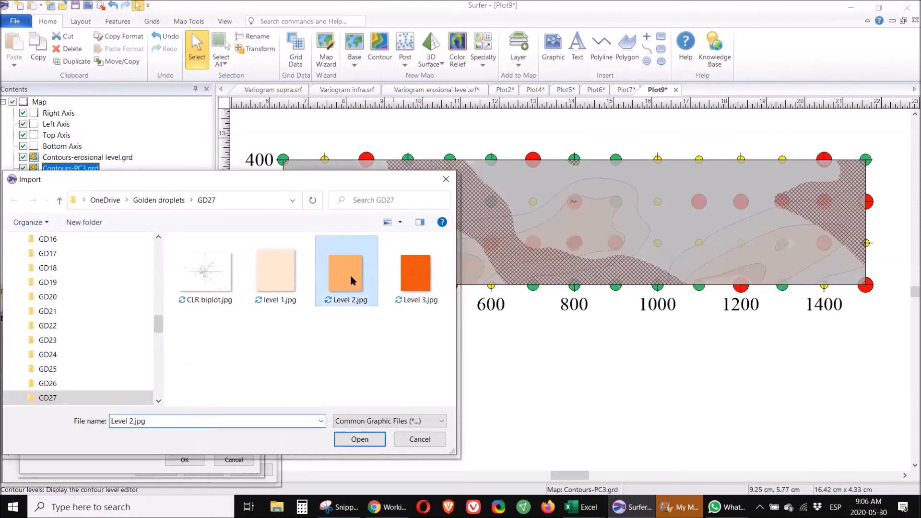
pyautogui.doubleClick(351, 275)
pyautogui.click(194, 459)
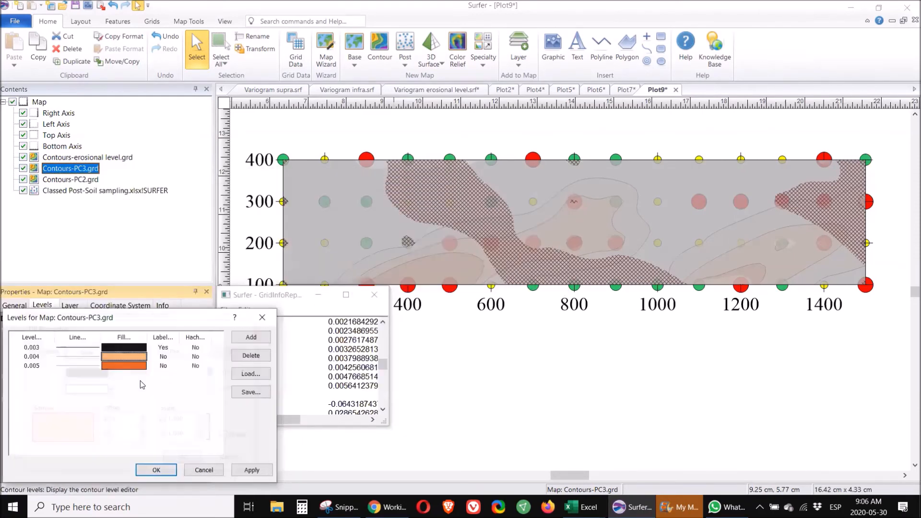
# Step: Fill the 0.003 level of the PC3 contours with the image level 1.jpg and turn off its label
pyautogui.doubleClick(137, 348)
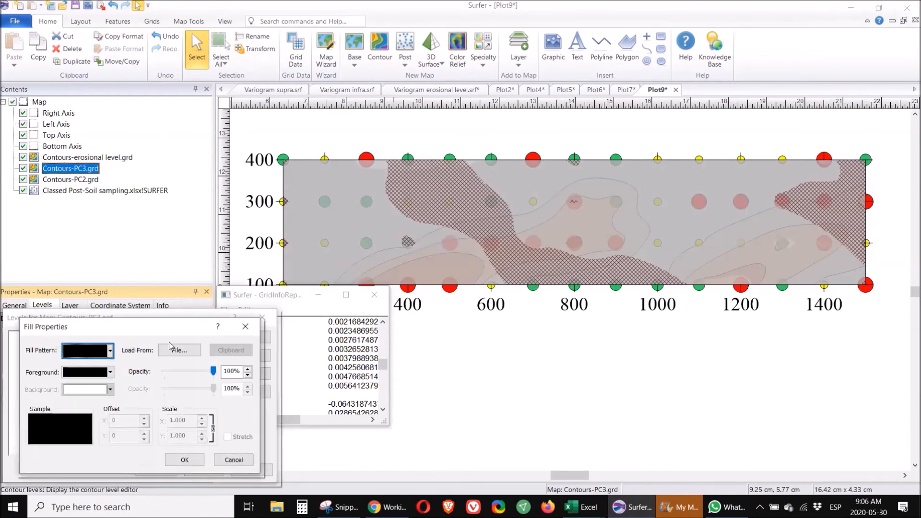
pyautogui.click(177, 351)
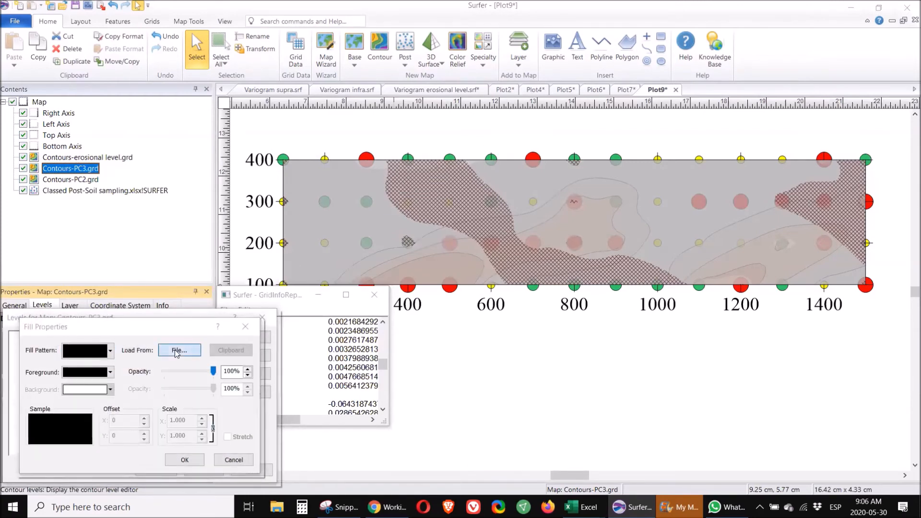
pyautogui.click(260, 272)
pyautogui.doubleClick(260, 272)
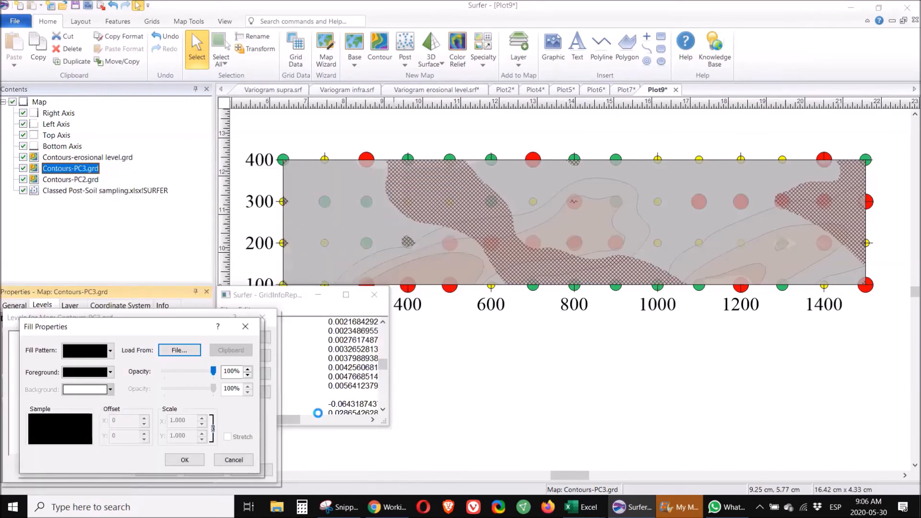
pyautogui.click(184, 459)
pyautogui.doubleClick(166, 348)
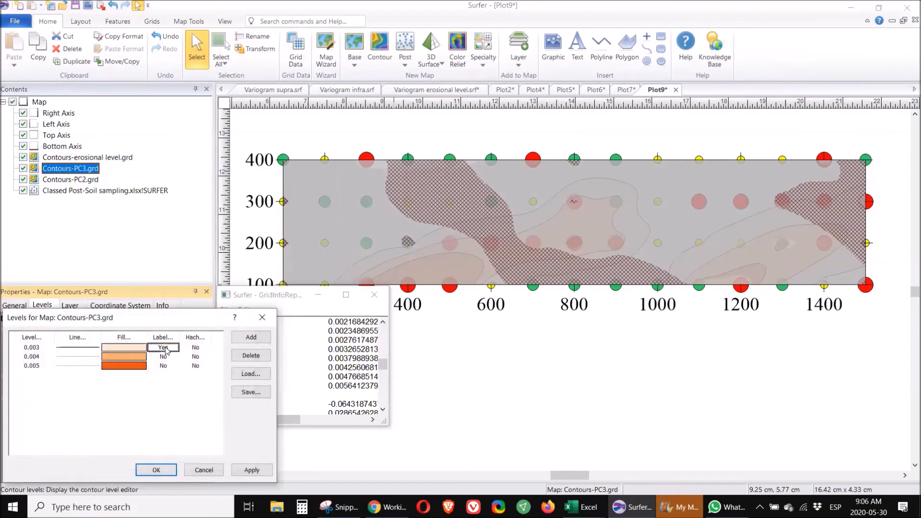
pyautogui.click(157, 470)
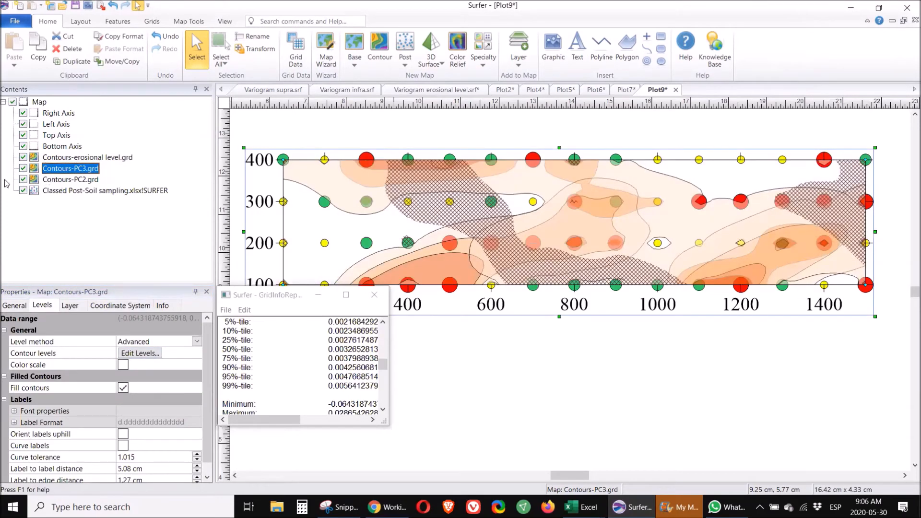
# Step: Toggle the PC2 contour layer's visibility to compare it with PC3, and leave it hidden
pyautogui.click(23, 180)
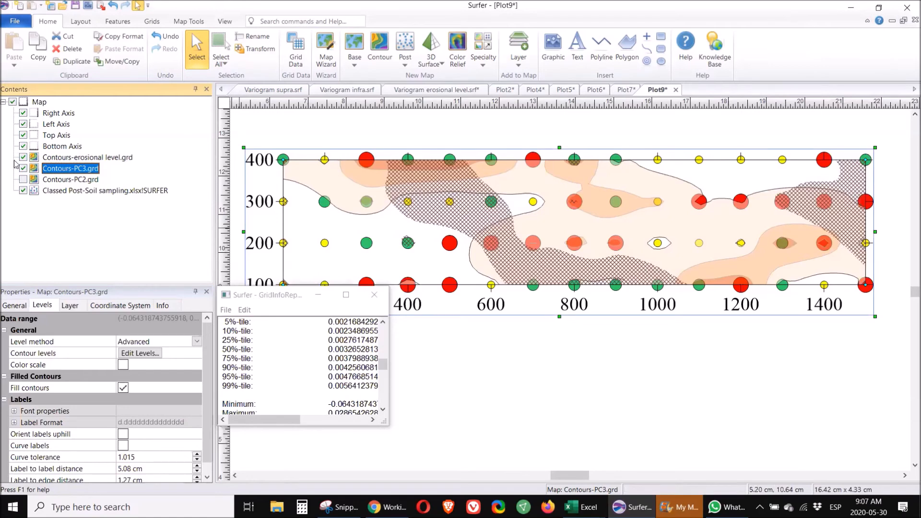
pyautogui.click(23, 179)
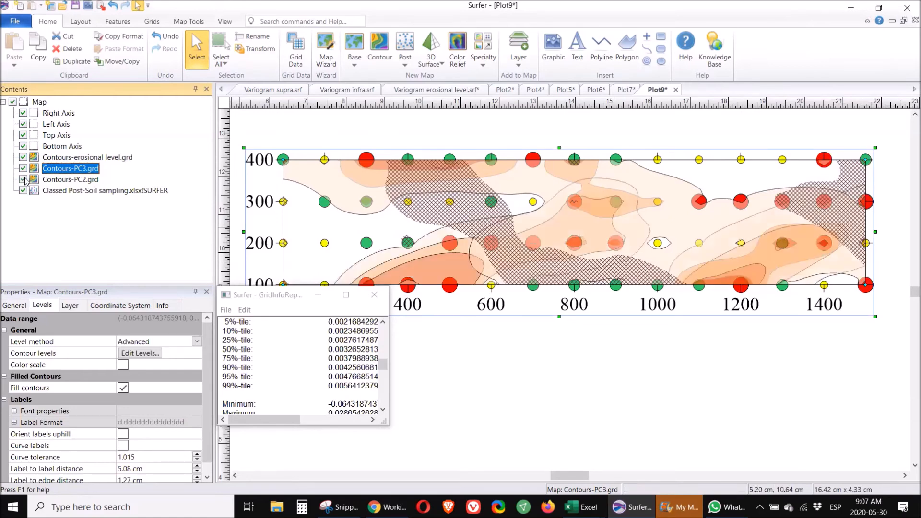
pyautogui.click(24, 178)
pyautogui.click(25, 178)
pyautogui.click(24, 179)
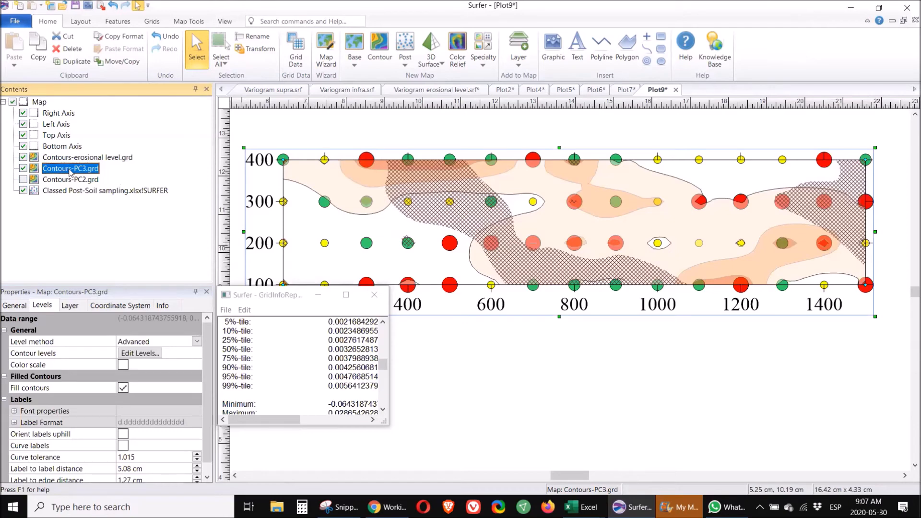
# Step: Close the grid information report and add a contour layer from F1.grd to the map
pyautogui.click(374, 294)
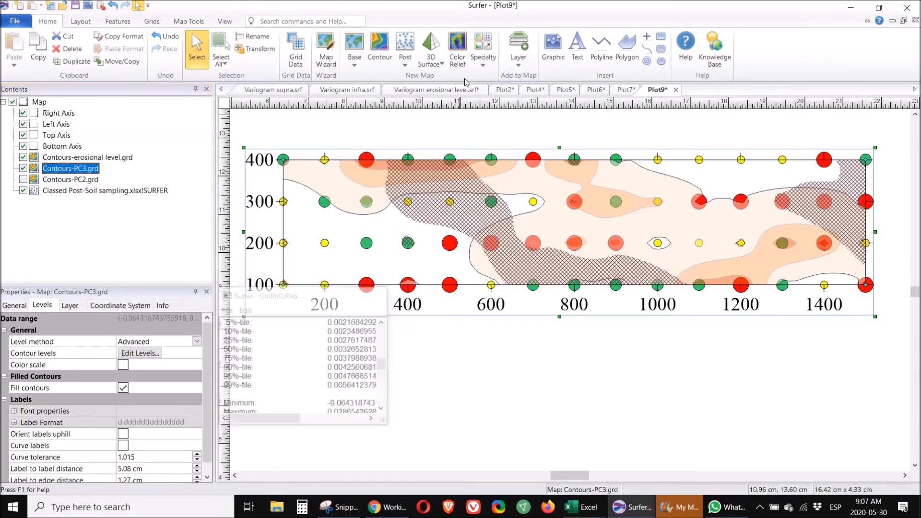
pyautogui.click(518, 66)
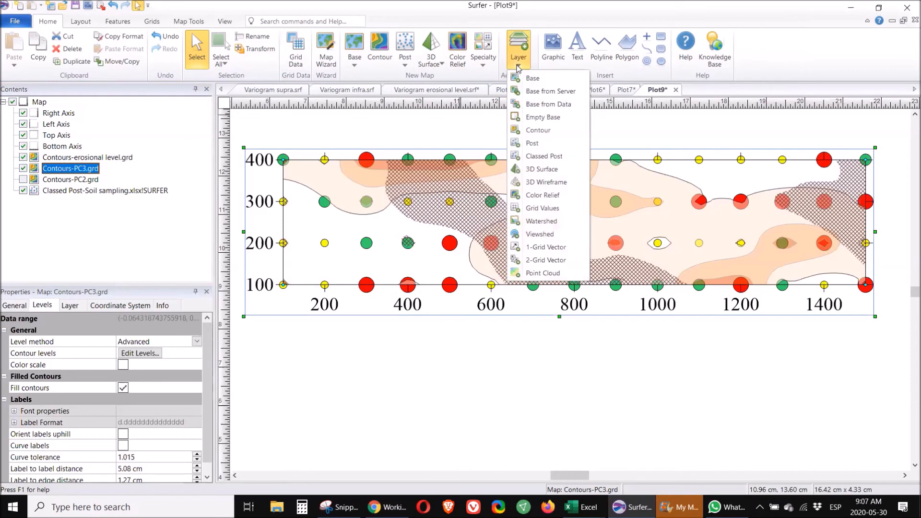
pyautogui.click(544, 130)
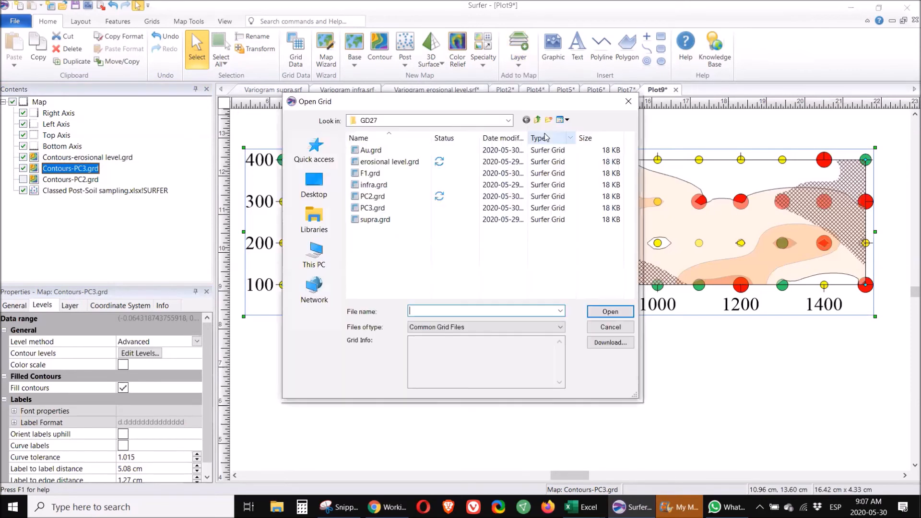
pyautogui.doubleClick(374, 173)
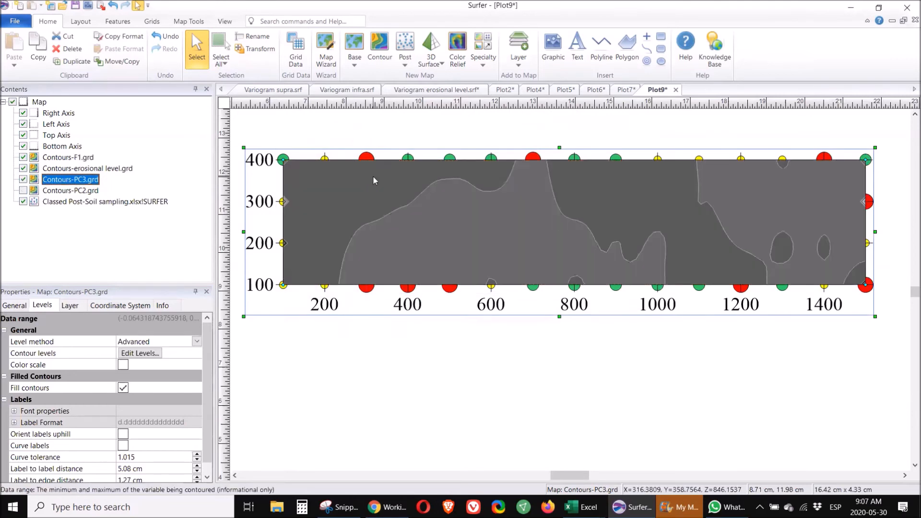
# Step: Examine the percentile statistics in the grid information report of the F1 contour layer's grid
pyautogui.click(66, 160)
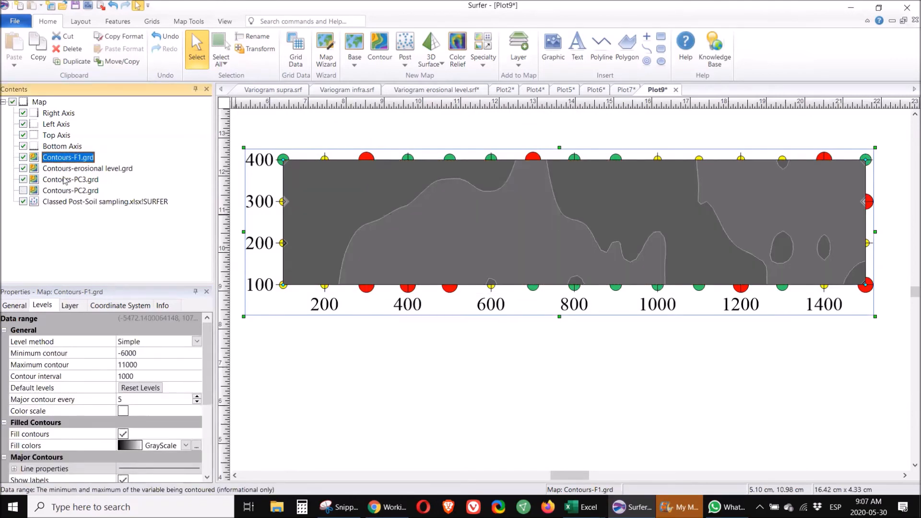
pyautogui.click(14, 306)
pyautogui.click(185, 330)
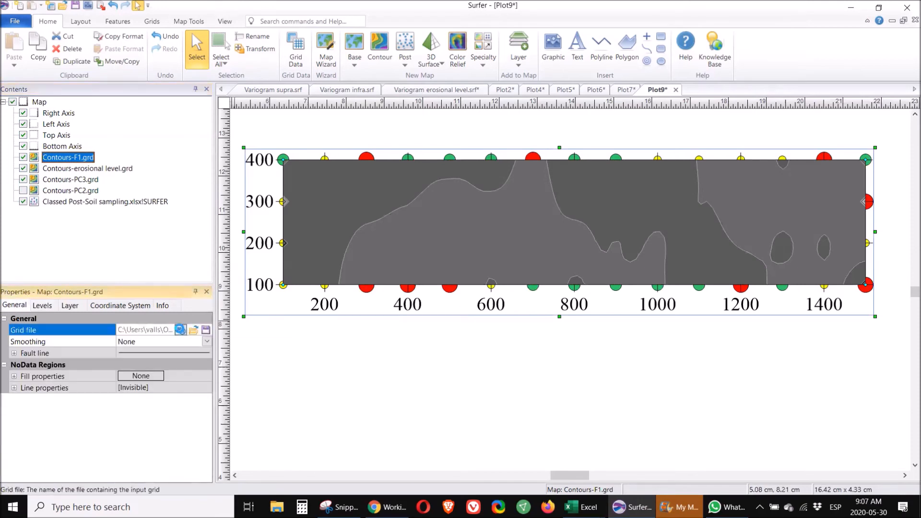
pyautogui.click(382, 397)
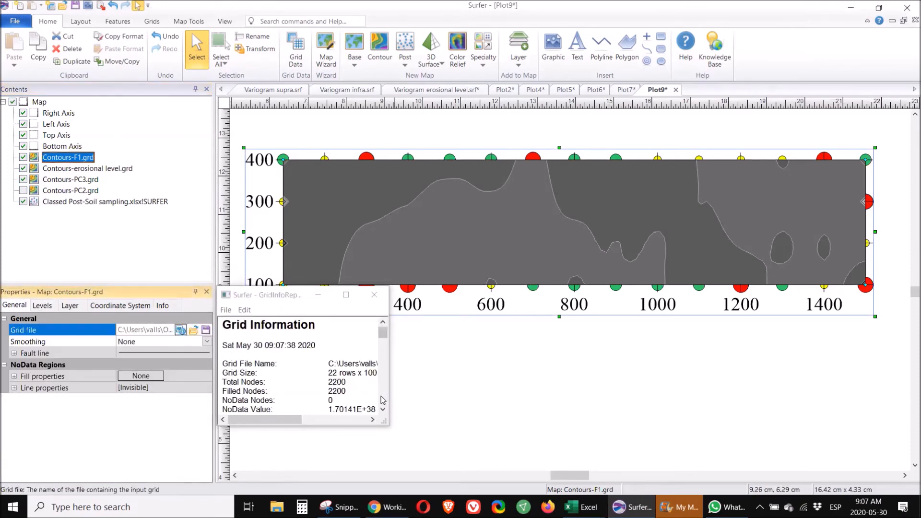
pyautogui.click(381, 397)
pyautogui.click(381, 398)
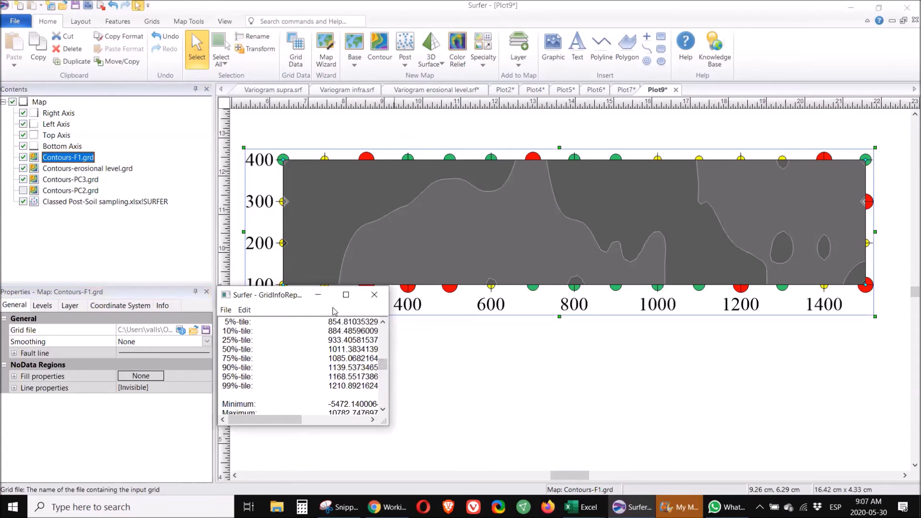
pyautogui.moveTo(279, 296); pyautogui.dragTo(374, 297)
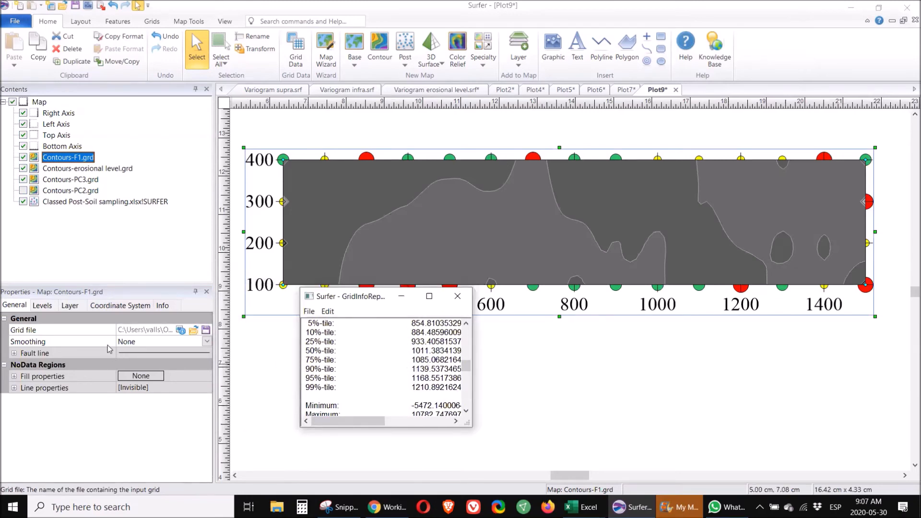
# Step: Switch the F1 contour layer's level method to Advanced
pyautogui.click(41, 306)
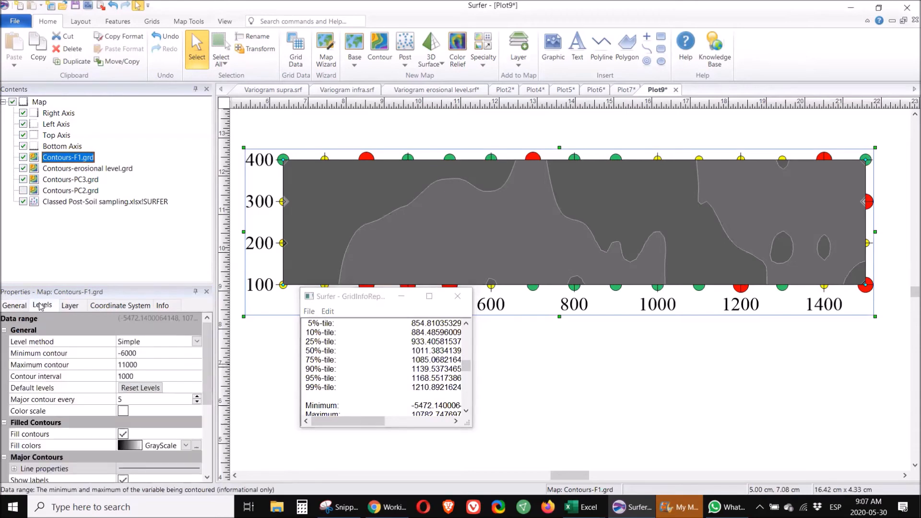
pyautogui.click(129, 348)
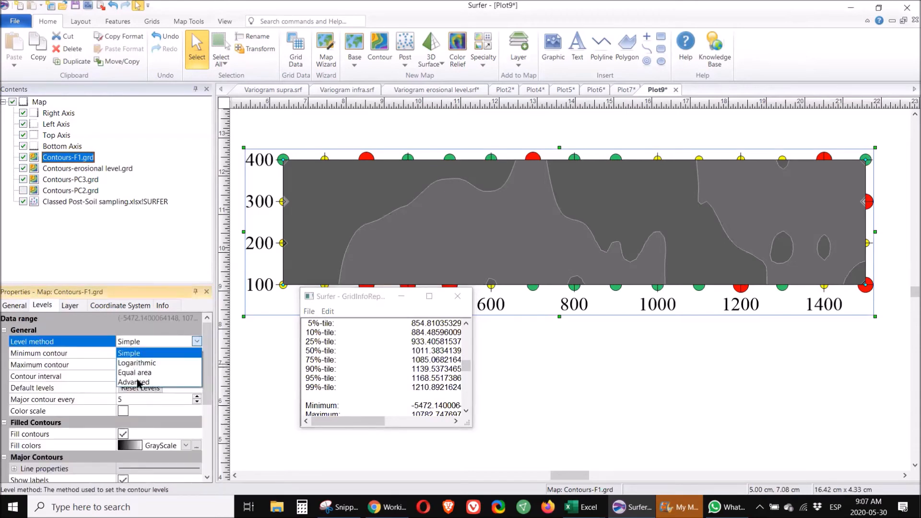
pyautogui.click(131, 382)
# Step: Change the first three F1 contour levels to 1085, 1140 and 1169
pyautogui.click(140, 353)
pyautogui.click(139, 353)
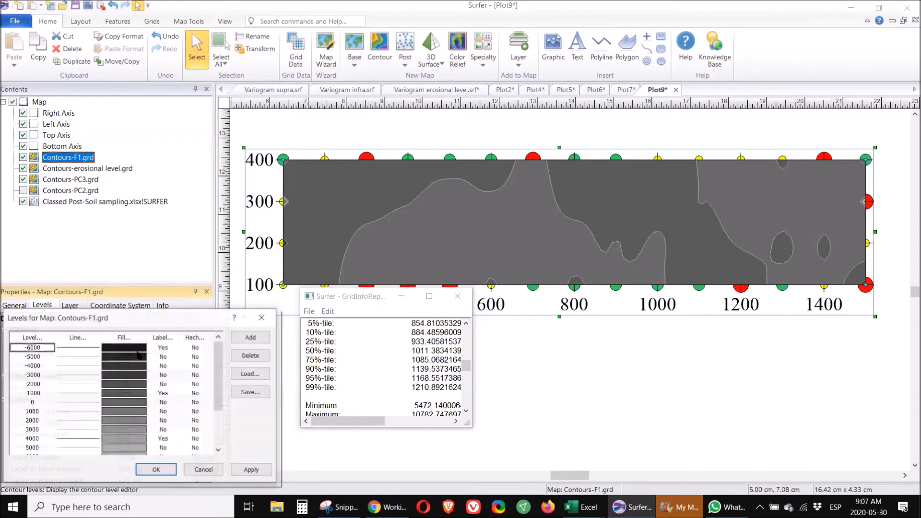
pyautogui.doubleClick(35, 350)
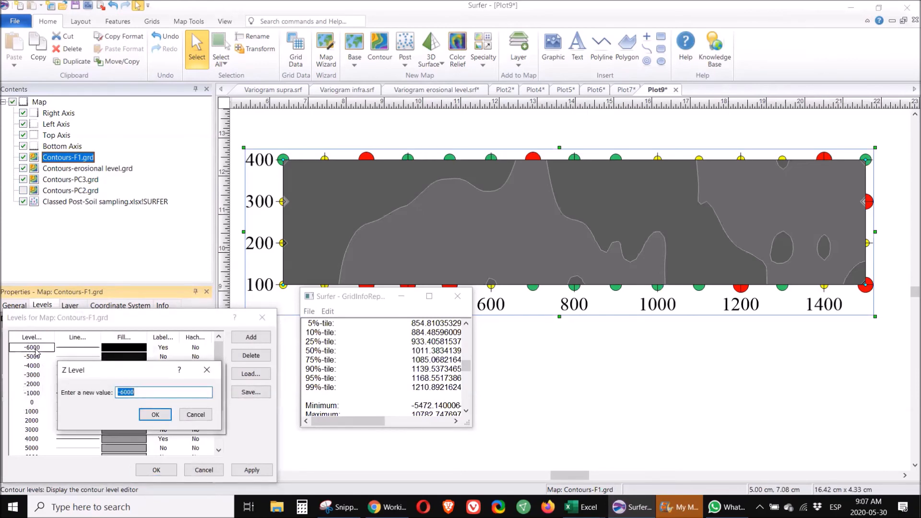
pyautogui.write('1085')
pyautogui.click(154, 413)
pyautogui.doubleClick(31, 357)
pyautogui.write('1140')
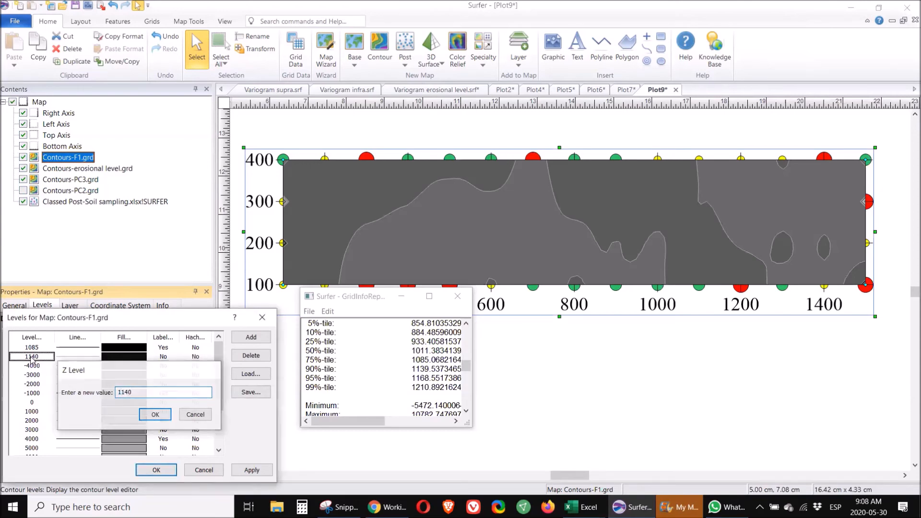
pyautogui.press('Return')
pyautogui.doubleClick(26, 366)
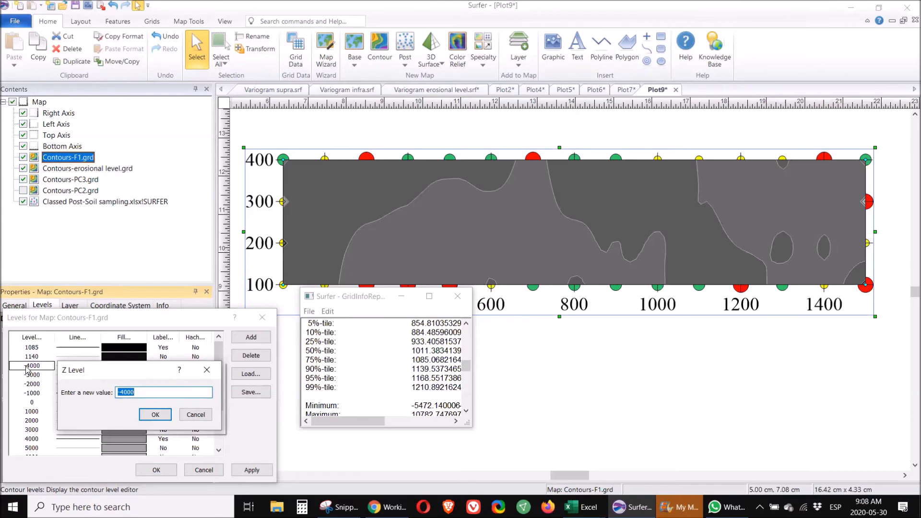
pyautogui.write('11')
pyautogui.click(161, 416)
# Step: Delete all remaining F1 contour levels after 1169
pyautogui.click(34, 378)
pyautogui.click(245, 357)
pyautogui.click(244, 357)
pyautogui.click(245, 358)
pyautogui.click(243, 360)
pyautogui.click(244, 360)
pyautogui.click(244, 360)
pyautogui.click(244, 360)
pyautogui.click(244, 360)
pyautogui.click(243, 360)
pyautogui.click(243, 360)
pyautogui.click(244, 360)
pyautogui.click(243, 359)
pyautogui.click(244, 359)
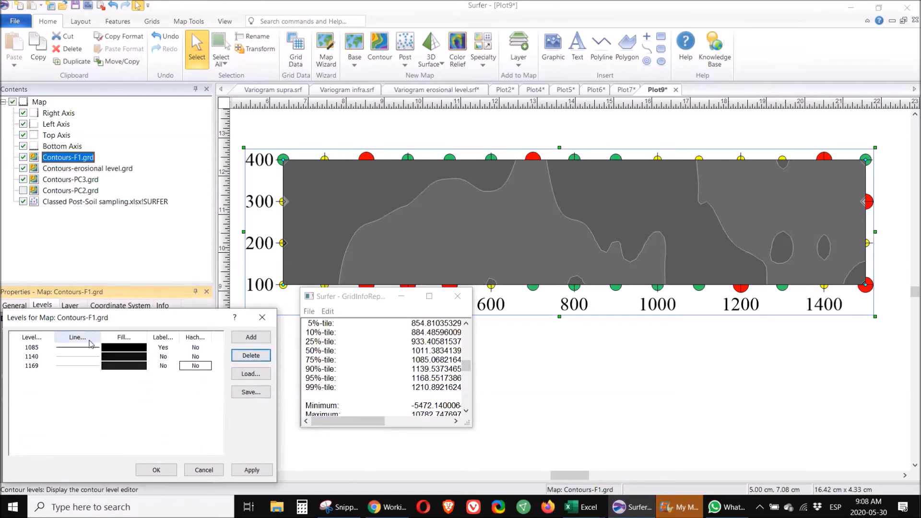
# Step: Apply one uniform line style to the three F1 contour levels and turn off the 1085 level's label
pyautogui.click(78, 337)
pyautogui.click(223, 363)
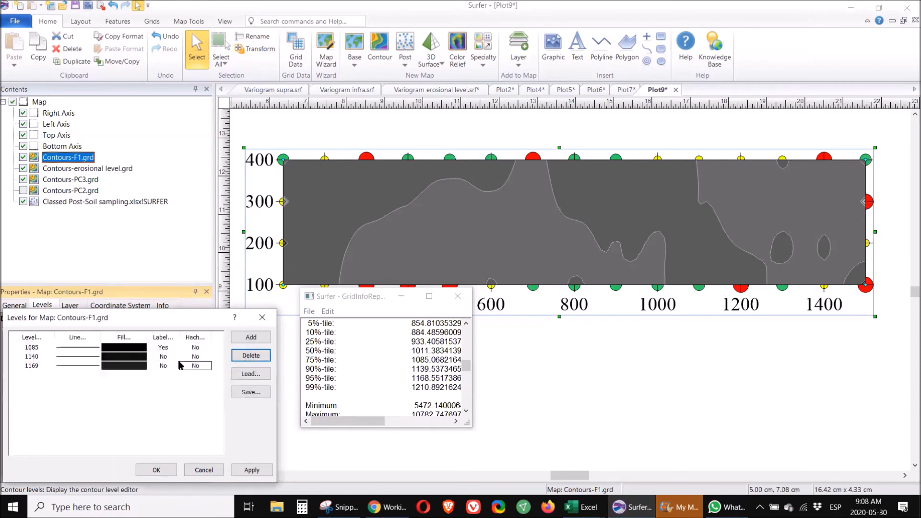
pyautogui.doubleClick(164, 348)
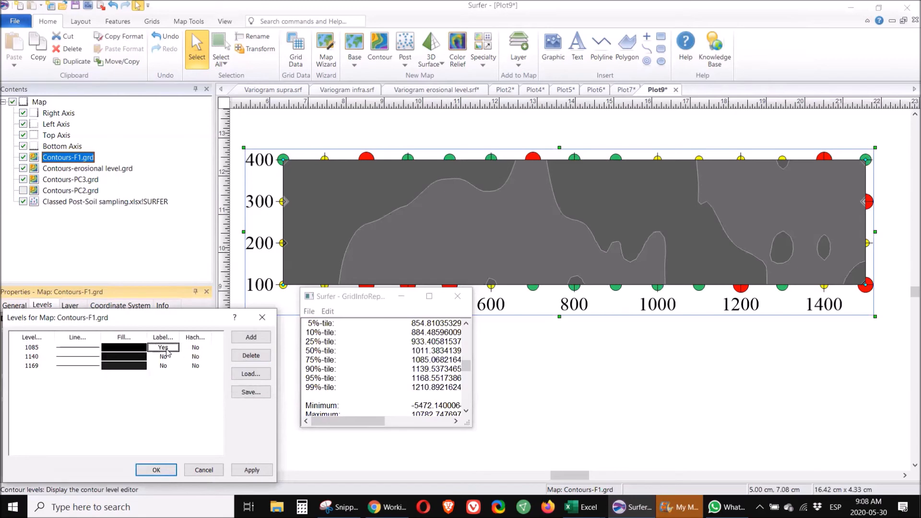
# Step: Fill the 1169 level of the F1 contours with the dark orange level image loaded from file
pyautogui.doubleClick(129, 367)
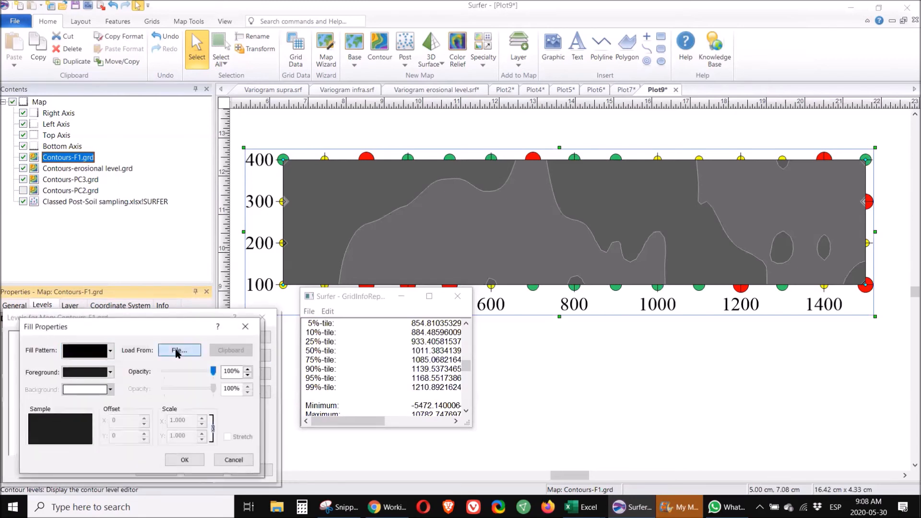
pyautogui.click(177, 353)
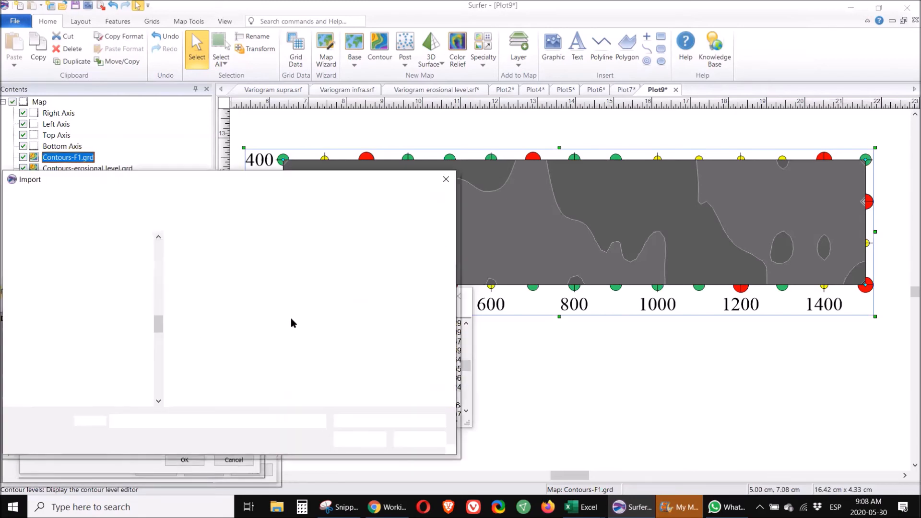
pyautogui.doubleClick(424, 267)
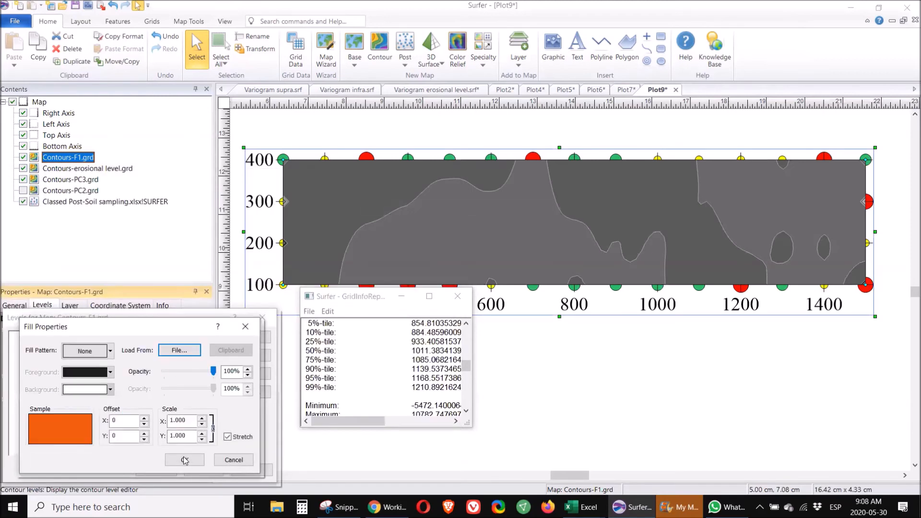
pyautogui.click(184, 459)
# Step: Fill the 1140 level of the F1 contours with the light orange level image loaded from file
pyautogui.click(134, 358)
pyautogui.click(178, 350)
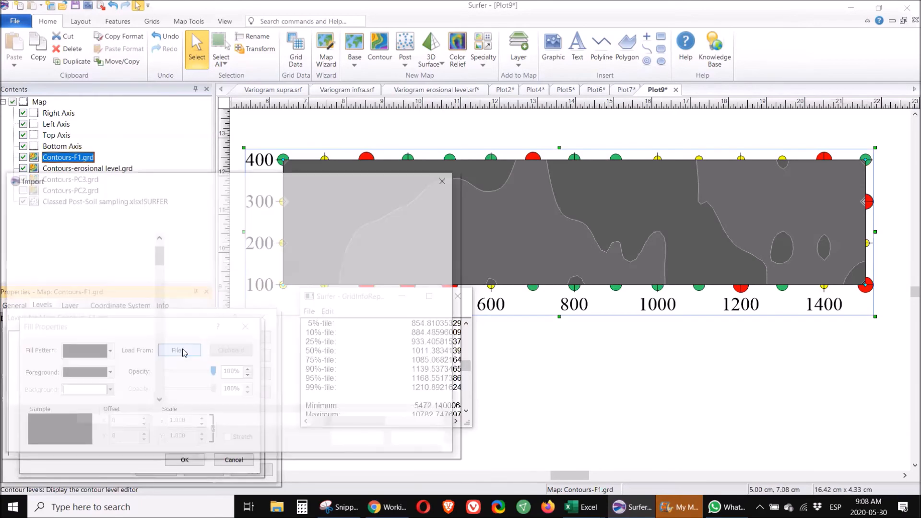
pyautogui.click(356, 279)
pyautogui.doubleClick(356, 279)
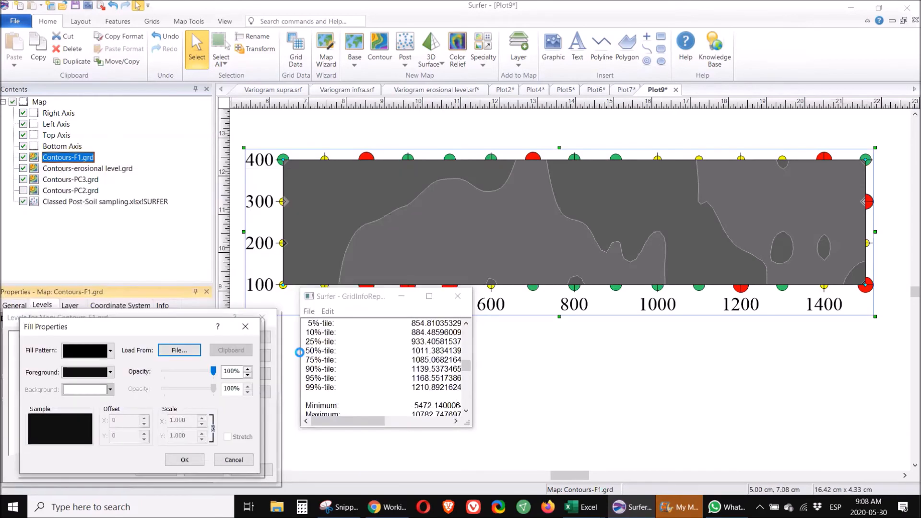
pyautogui.click(184, 459)
# Step: Fill the 1085 level of the F1 contours with the pale level image from file and accept the edited levels
pyautogui.doubleClick(135, 348)
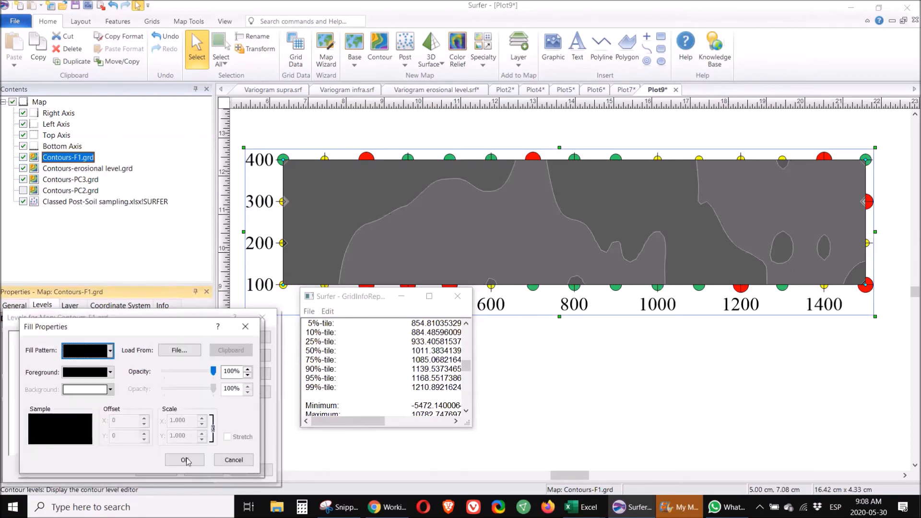
pyautogui.click(176, 353)
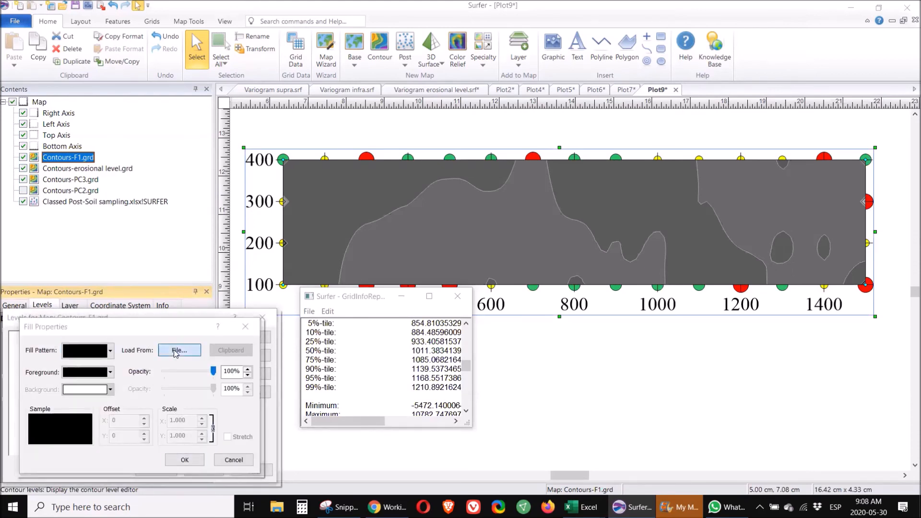
pyautogui.doubleClick(282, 272)
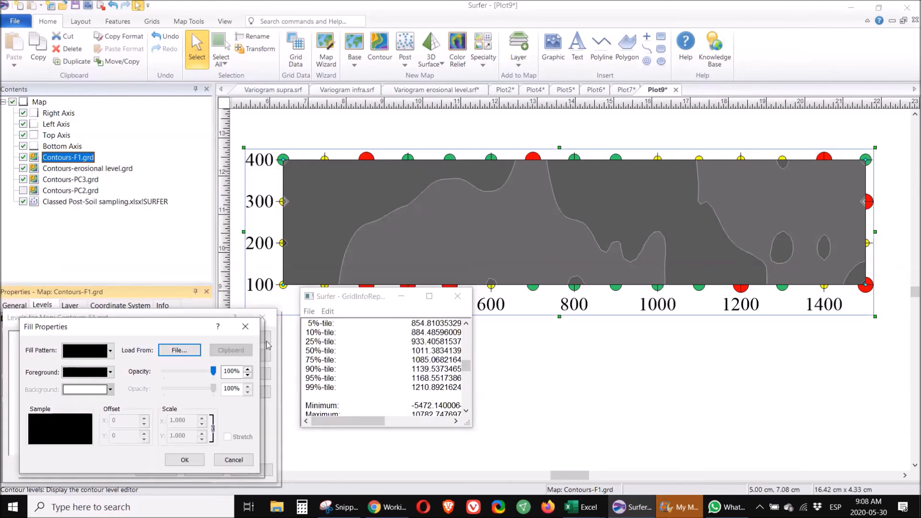
pyautogui.click(184, 459)
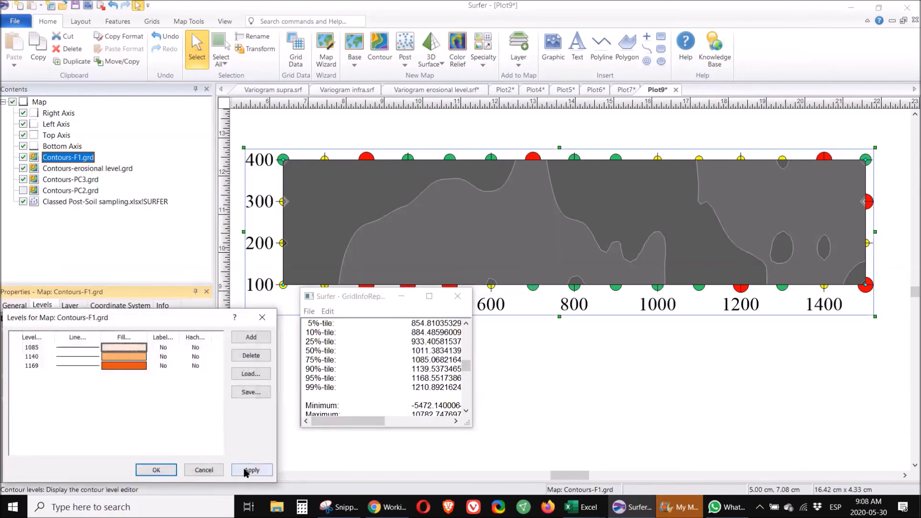
pyautogui.click(156, 470)
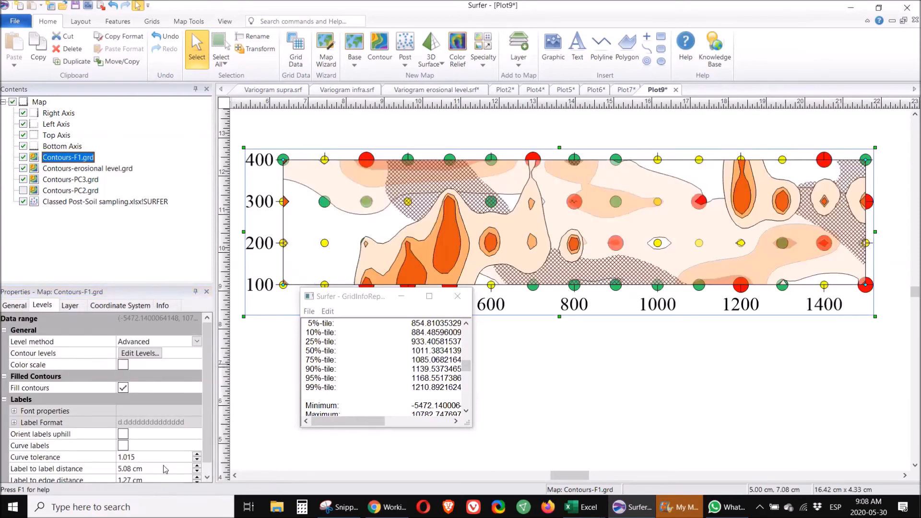
# Step: Move the erosional level contour layer above the F1 contours and set its opacity to 80 %
pyautogui.click(79, 169)
pyautogui.moveTo(79, 174); pyautogui.dragTo(77, 156)
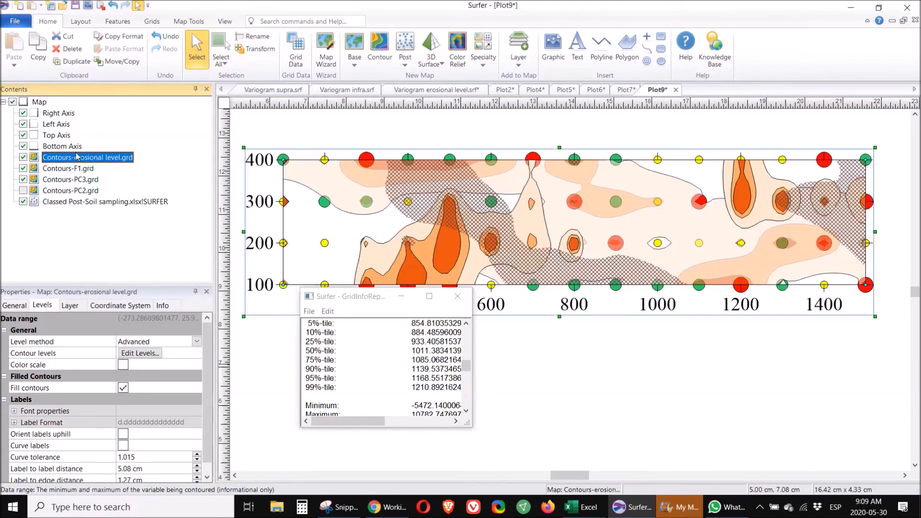
pyautogui.click(70, 305)
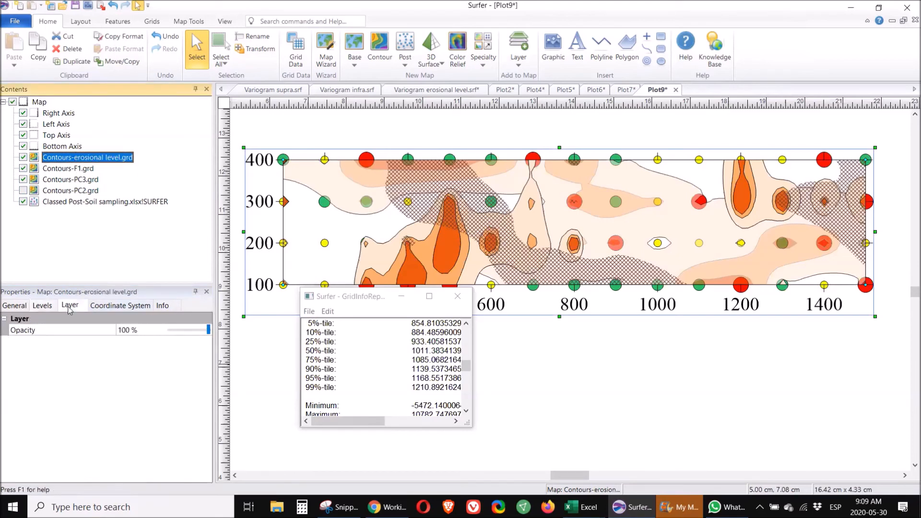
pyautogui.click(125, 331)
pyautogui.click(196, 330)
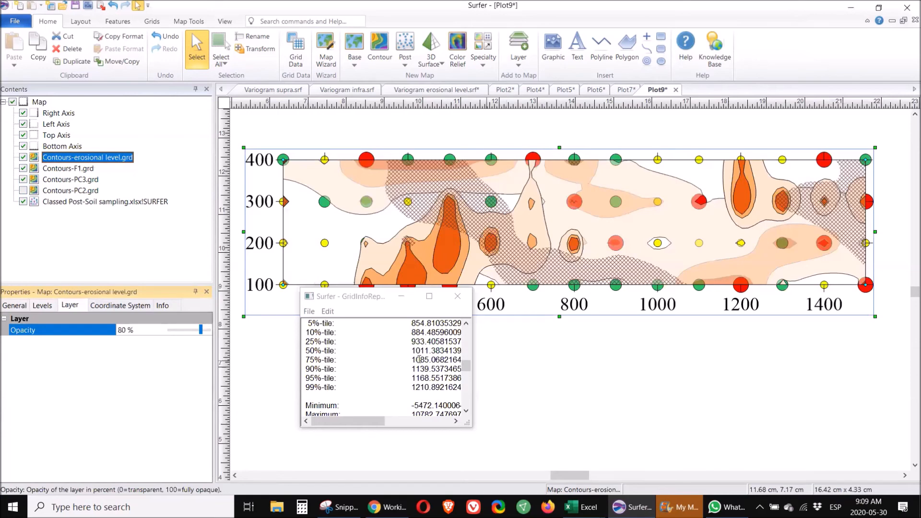
# Step: Return to the map, make the PC2 contour layer visible again and clear the selection
pyautogui.click(381, 214)
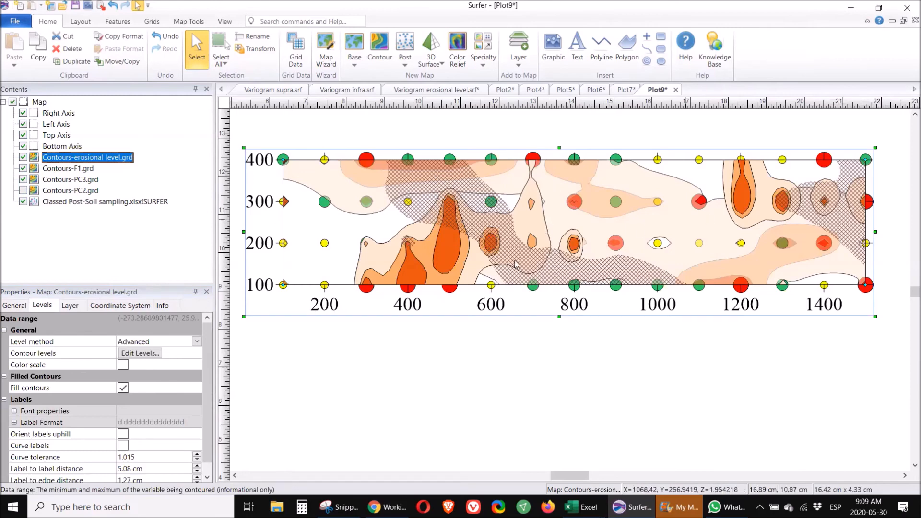
pyautogui.click(23, 191)
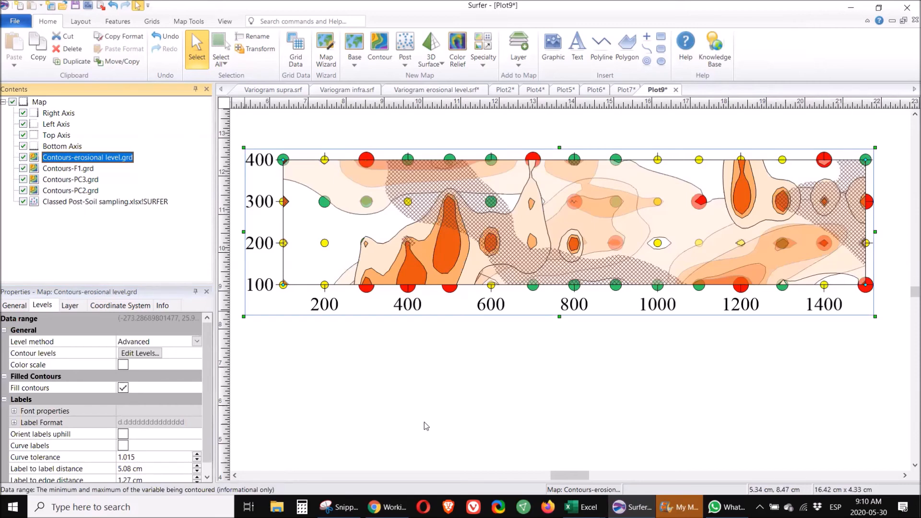
pyautogui.click(522, 416)
# Step: Start a Grid Math calculation and add F1.grd, PC2.grd and PC3.grd as its input grids
pyautogui.click(151, 22)
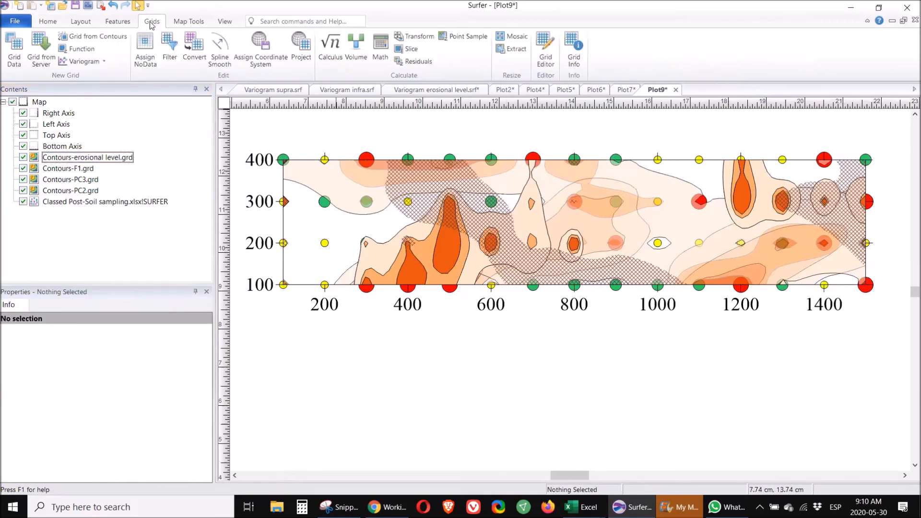
pyautogui.click(377, 55)
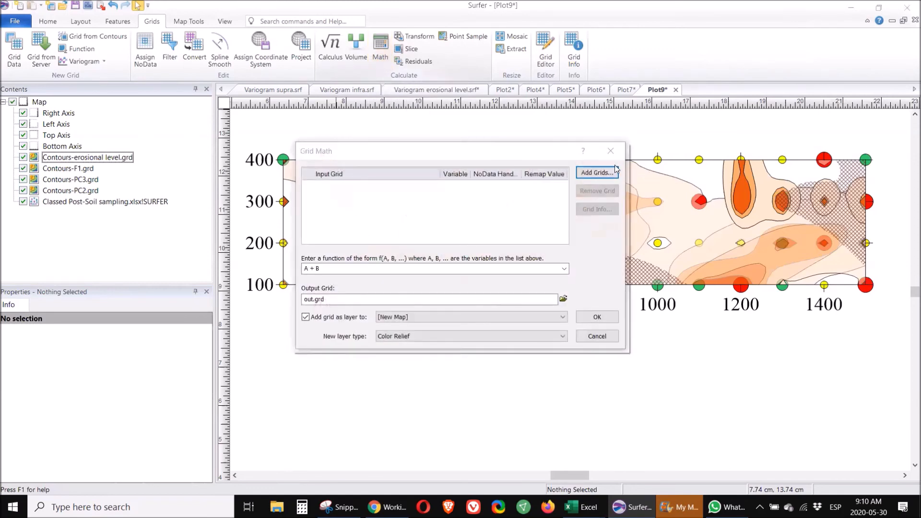
pyautogui.click(603, 174)
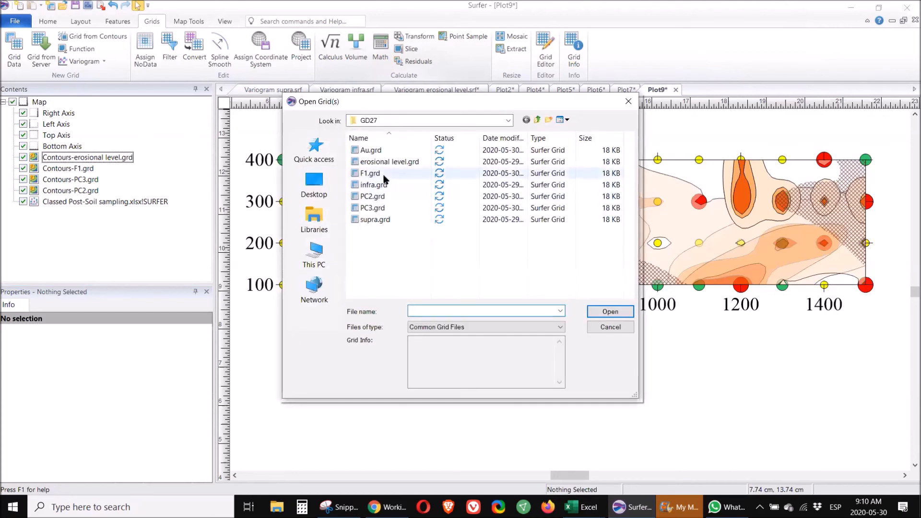
pyautogui.click(383, 175)
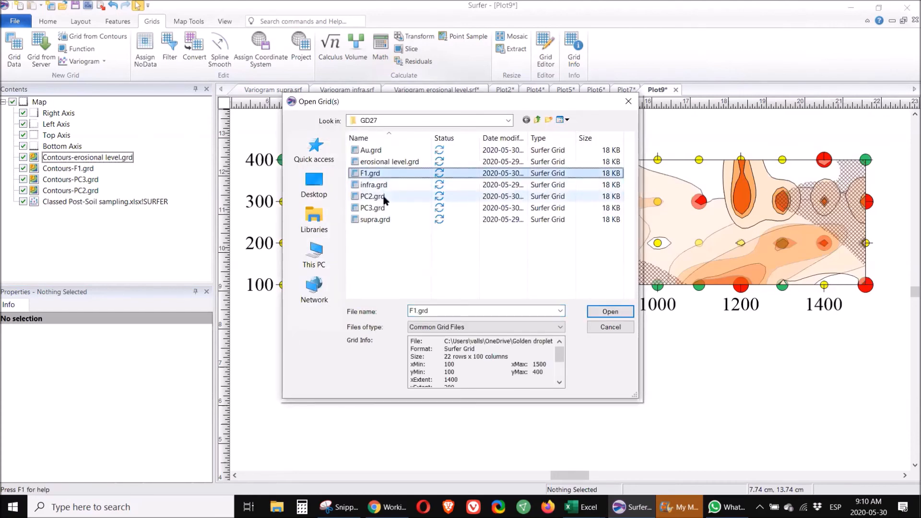
pyautogui.keyDown('ctrl'); pyautogui.click(384, 199); pyautogui.keyUp('ctrl')
pyautogui.keyDown('ctrl'); pyautogui.click(383, 207); pyautogui.keyUp('ctrl')
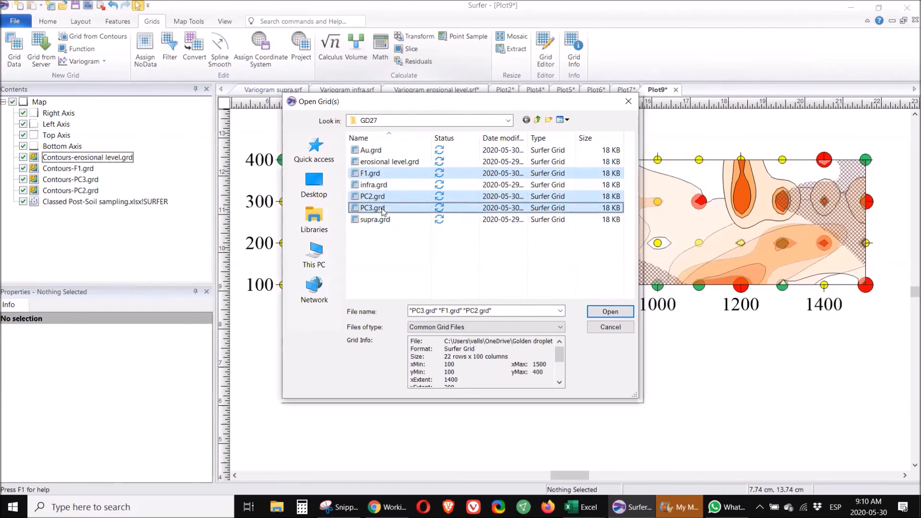
pyautogui.click(600, 312)
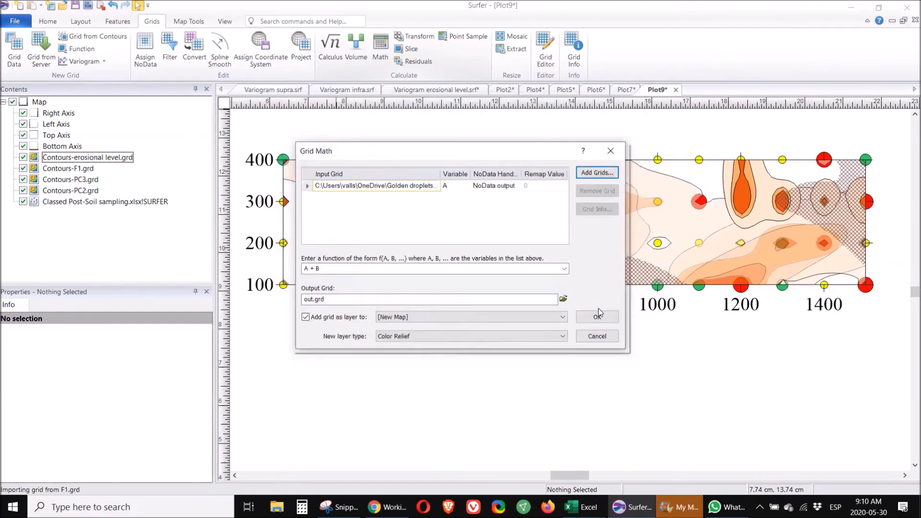
# Step: Enter B + C as the Grid Math function and name the output grid PC1 and PC2 in the GD27 folder
pyautogui.moveTo(303, 268); pyautogui.dragTo(321, 268)
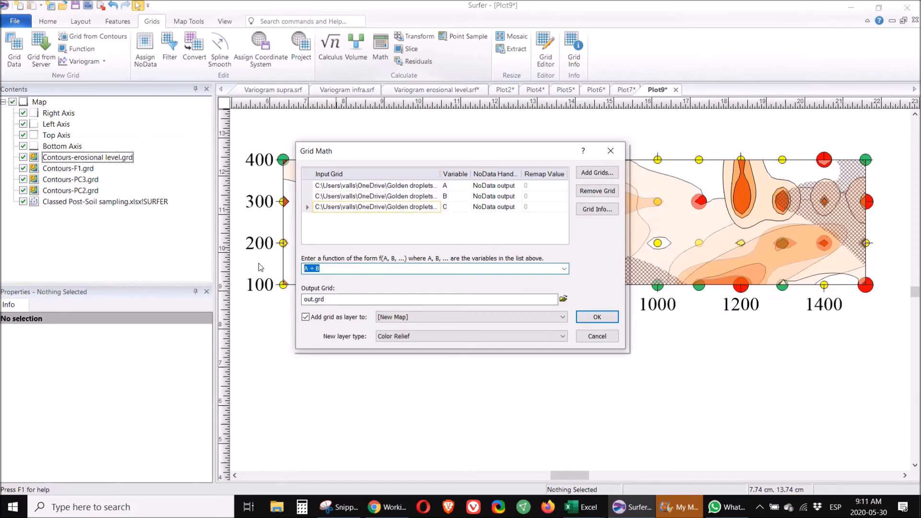
pyautogui.write('B')
pyautogui.click(563, 300)
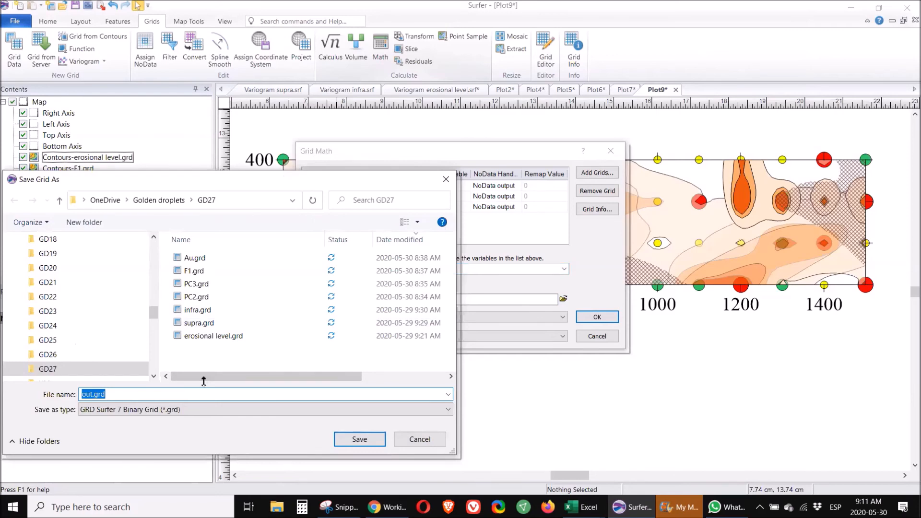
pyautogui.write('PC1 and PC2')
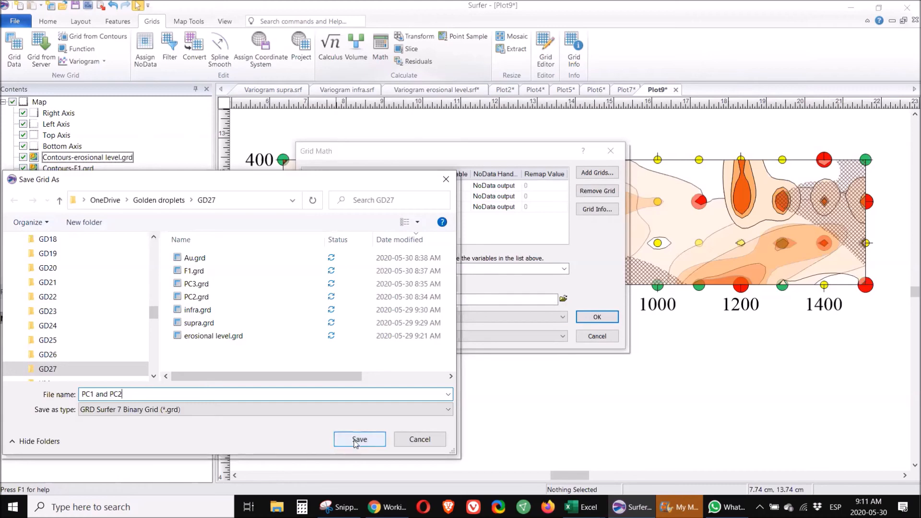
pyautogui.click(359, 438)
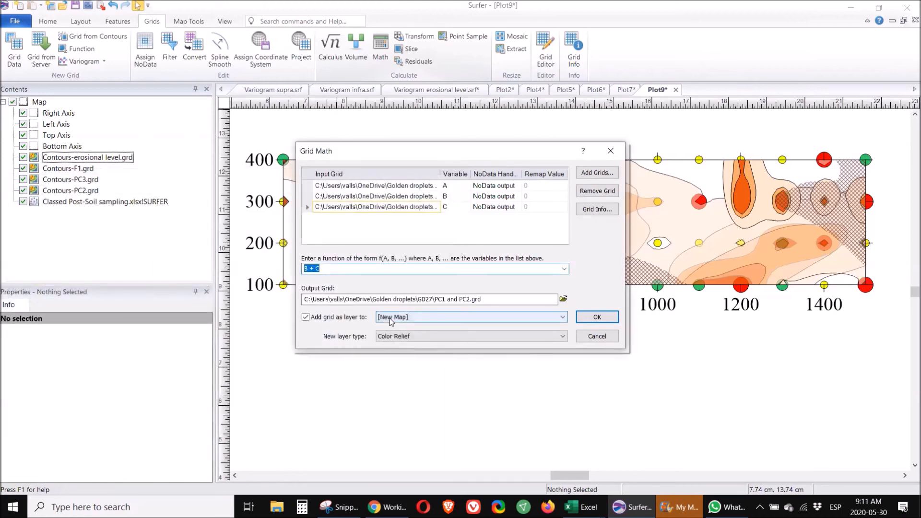
# Step: Create the output grid as a Contour layer in a new map and place that map below the existing one
pyautogui.click(409, 336)
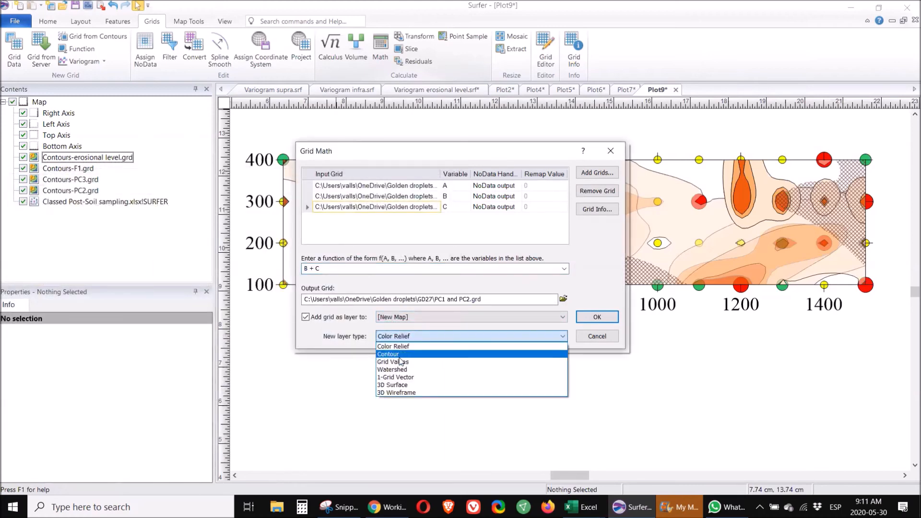
pyautogui.click(399, 355)
pyautogui.click(597, 317)
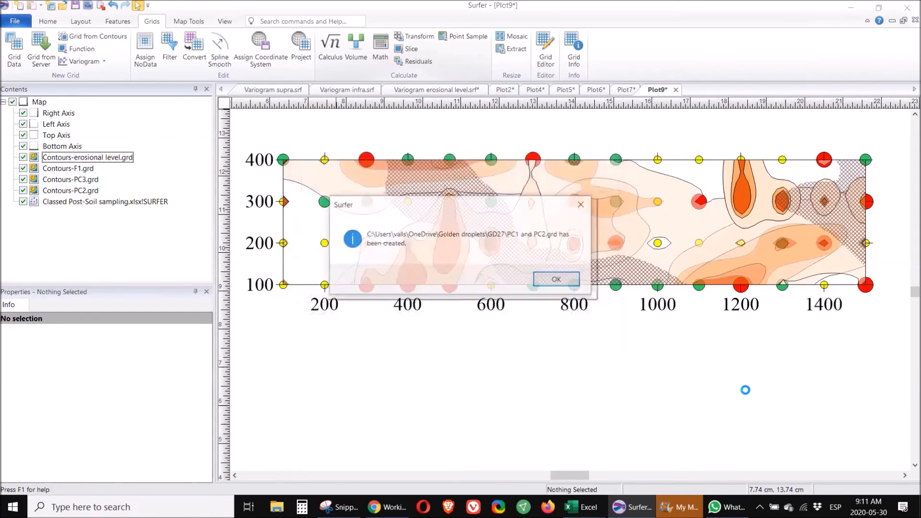
pyautogui.click(540, 283)
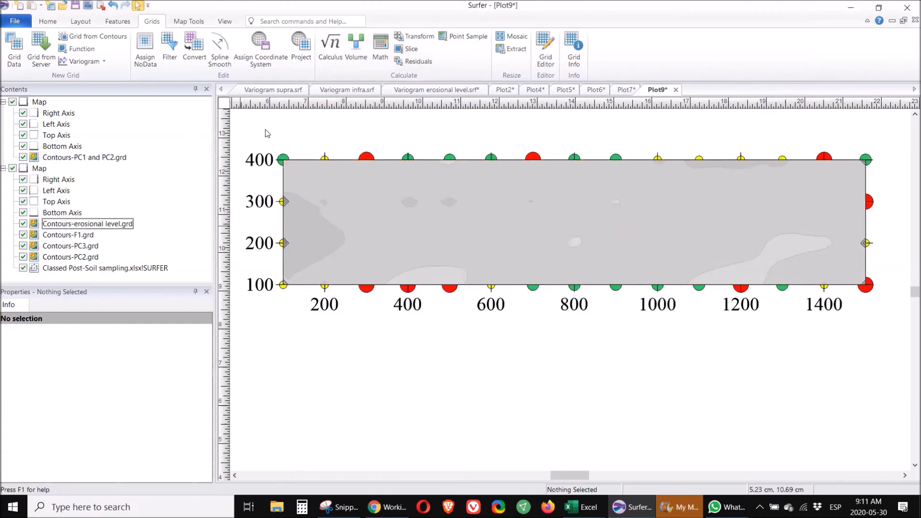
pyautogui.moveTo(546, 217); pyautogui.dragTo(560, 402)
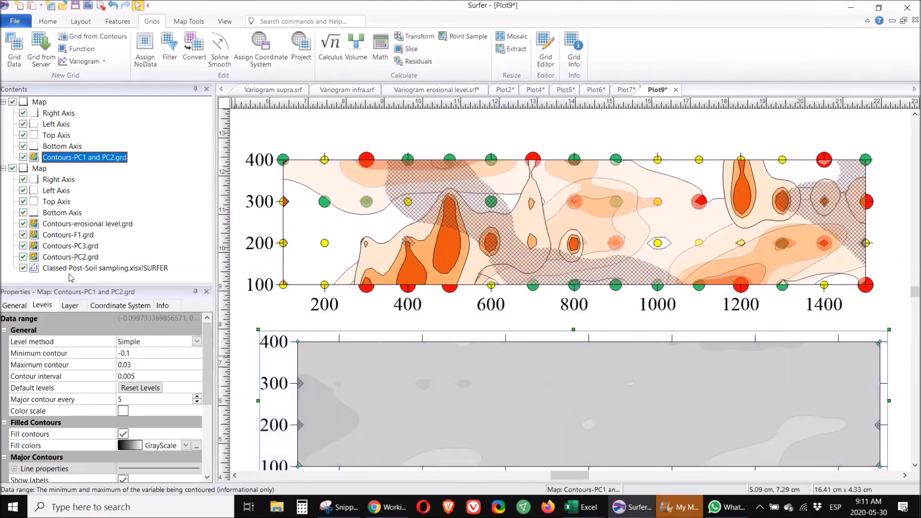
# Step: Open the grid information report of the PC1 and PC2 contour layer and examine its percentile values
pyautogui.click(82, 157)
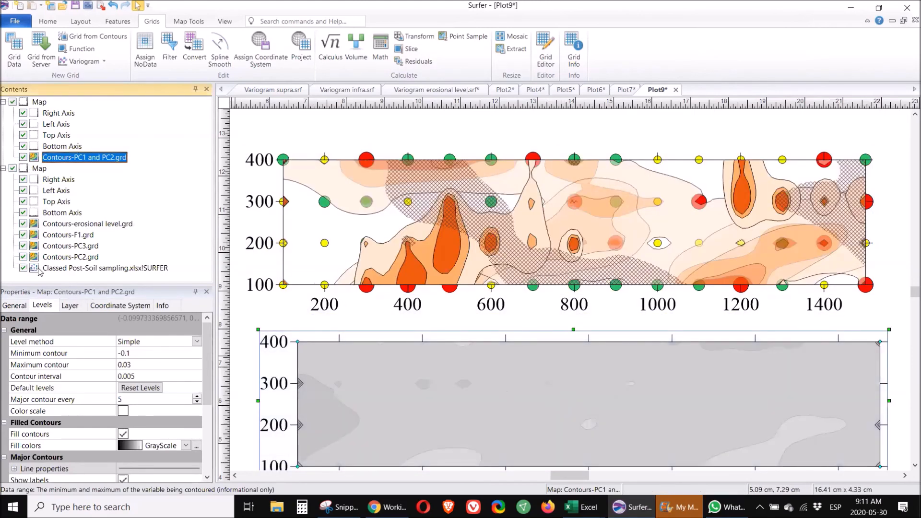
pyautogui.click(18, 306)
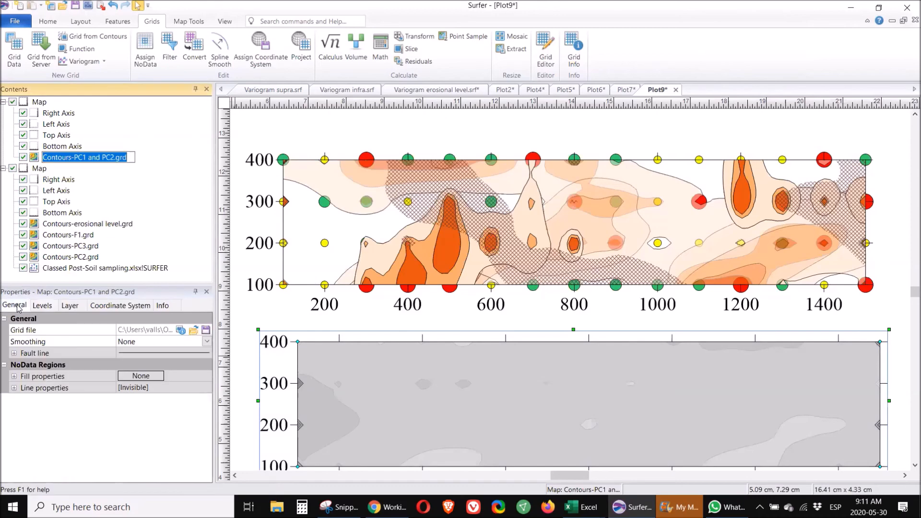
pyautogui.click(180, 330)
pyautogui.click(383, 397)
pyautogui.click(383, 397)
pyautogui.click(383, 400)
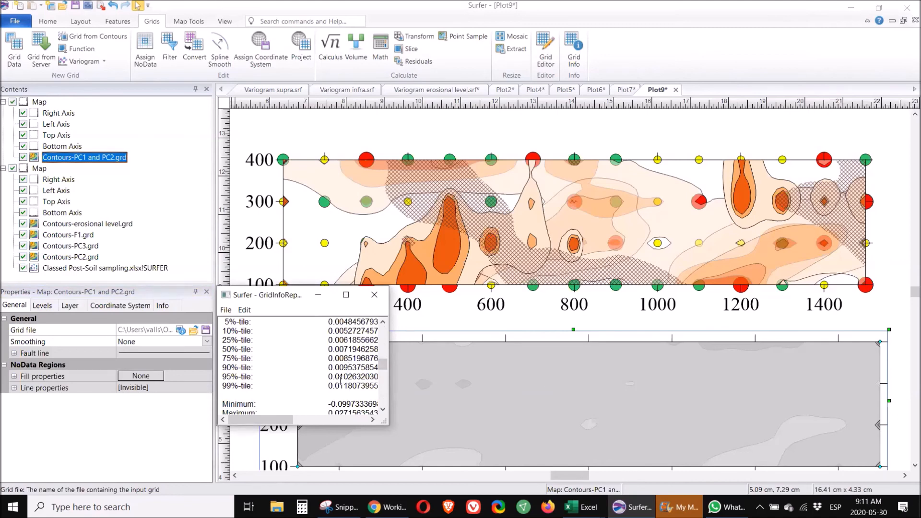
# Step: Switch the PC1 and PC2 contours to the Advanced level method and set the first contour level to 0.008
pyautogui.click(42, 307)
pyautogui.click(142, 343)
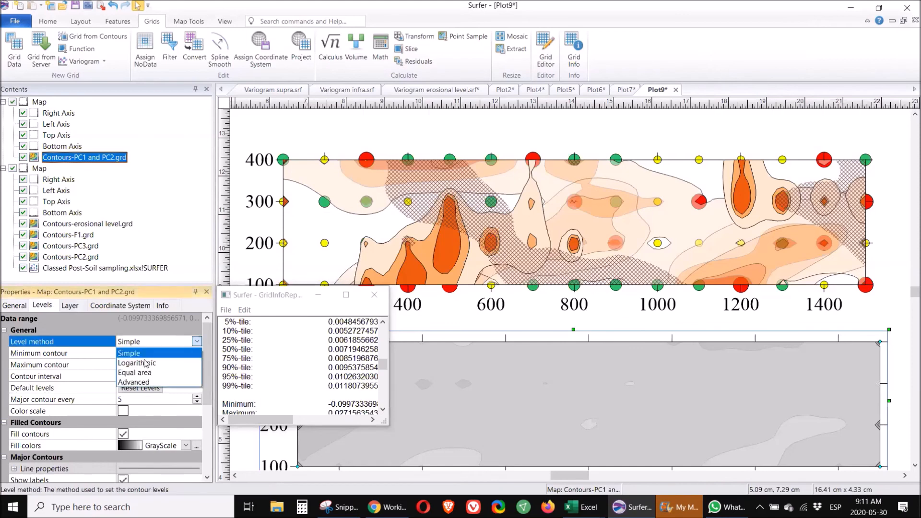
pyautogui.click(153, 384)
pyautogui.click(147, 355)
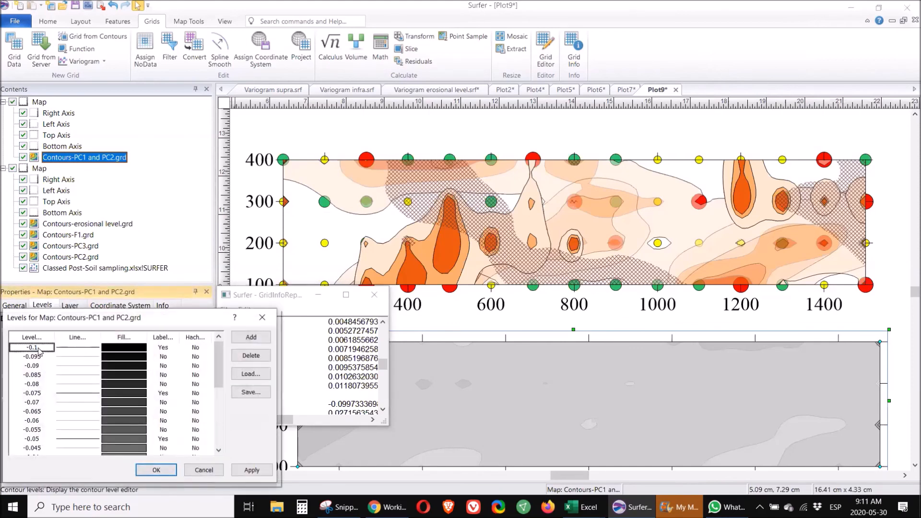
pyautogui.doubleClick(39, 350)
pyautogui.write('0')
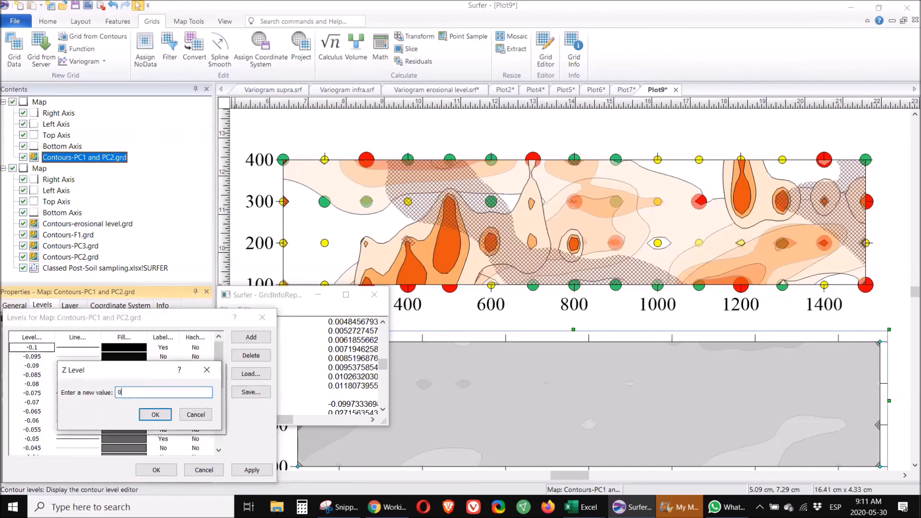
pyautogui.write('..')
pyautogui.press('Return')
# Step: Set the second contour level to 0.009 and the fourth to 0.01
pyautogui.click(38, 357)
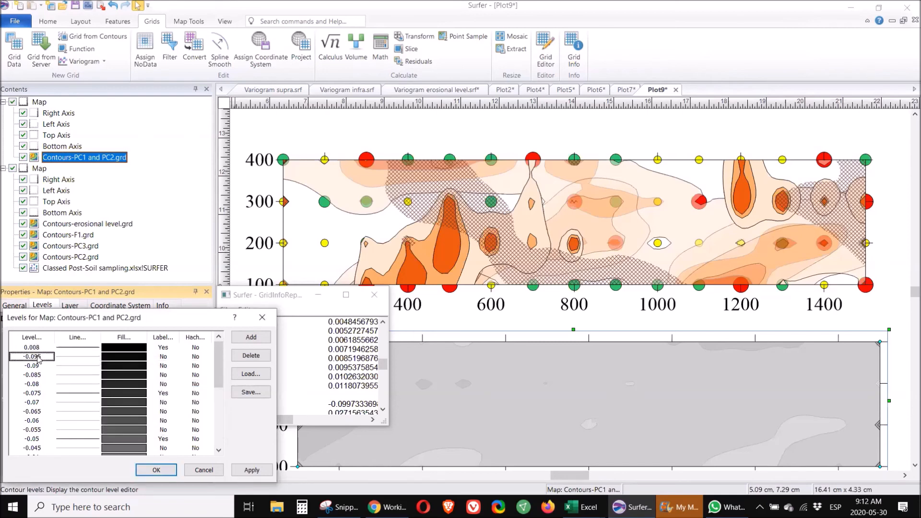
pyautogui.doubleClick(38, 357)
pyautogui.write('0.00')
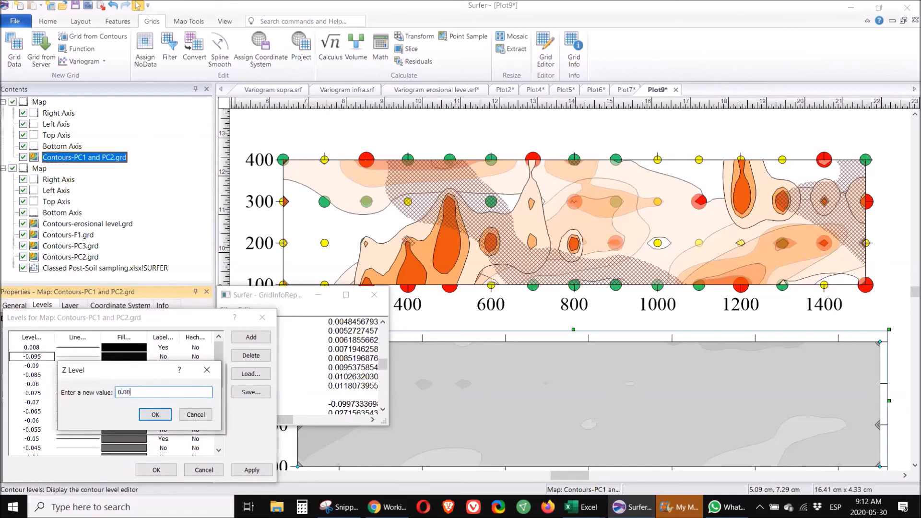
pyautogui.write('6')
pyautogui.press('BackSpace')
pyautogui.press('Return')
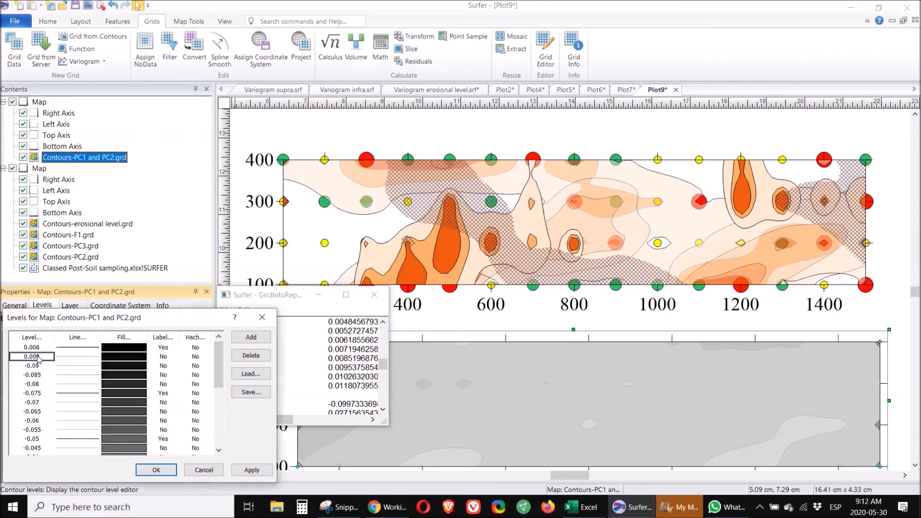
pyautogui.click(36, 375)
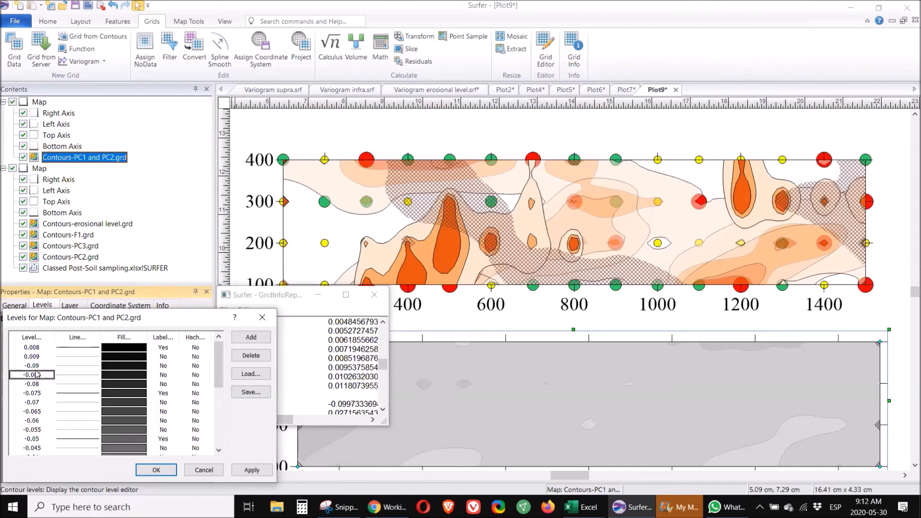
pyautogui.doubleClick(37, 375)
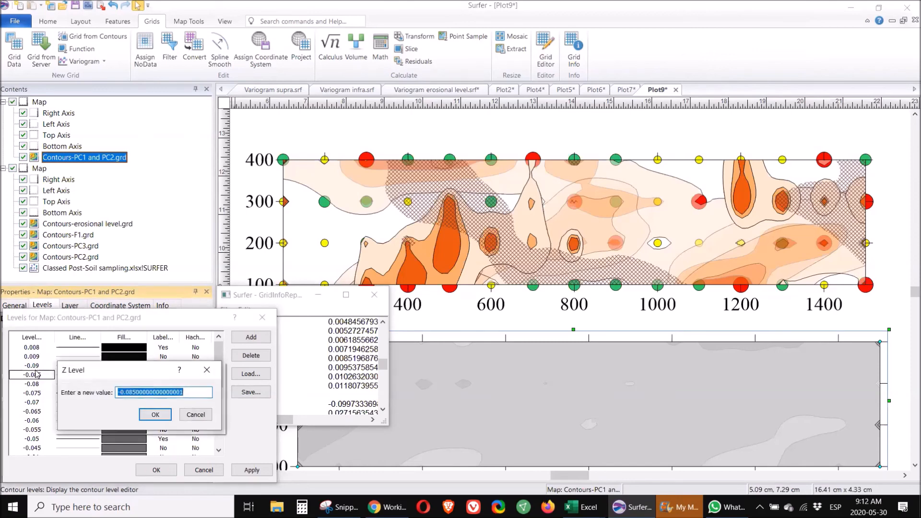
pyautogui.write('0')
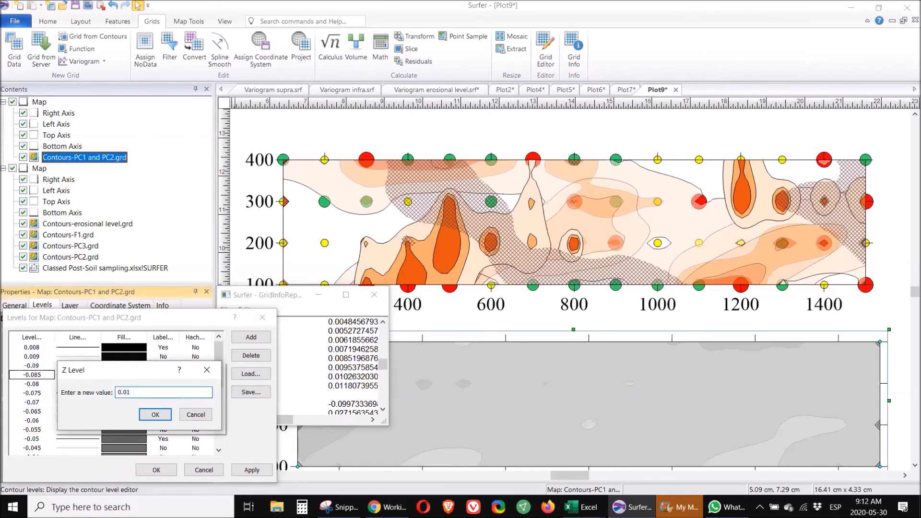
pyautogui.write('.01')
pyautogui.click(154, 414)
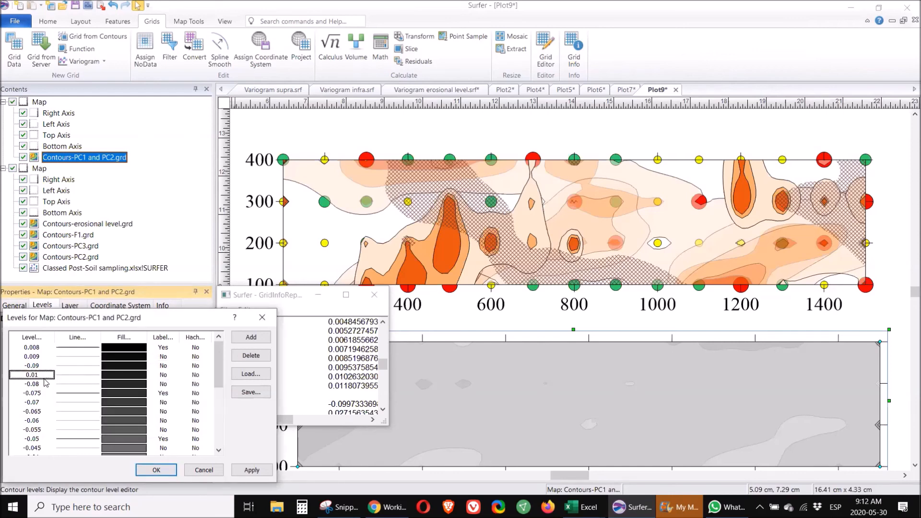
# Step: Delete every contour level except 0.008, 0.009 and the edited 0.01 level, and apply one line style to the remaining levels
pyautogui.click(33, 366)
pyautogui.click(251, 356)
pyautogui.click(30, 377)
pyautogui.click(251, 355)
pyautogui.click(251, 355)
pyautogui.click(251, 356)
pyautogui.click(250, 355)
pyautogui.click(251, 356)
pyautogui.click(251, 355)
pyautogui.click(251, 355)
pyautogui.click(250, 355)
pyautogui.click(251, 356)
pyautogui.click(250, 355)
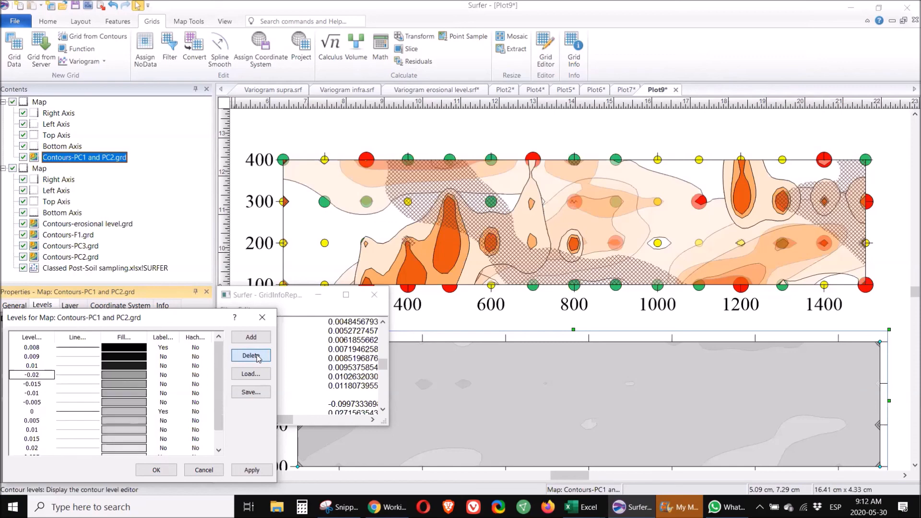
pyautogui.click(250, 355)
pyautogui.click(251, 355)
pyautogui.click(251, 356)
pyautogui.click(251, 356)
pyautogui.click(251, 356)
pyautogui.click(250, 356)
pyautogui.click(250, 355)
pyautogui.click(251, 355)
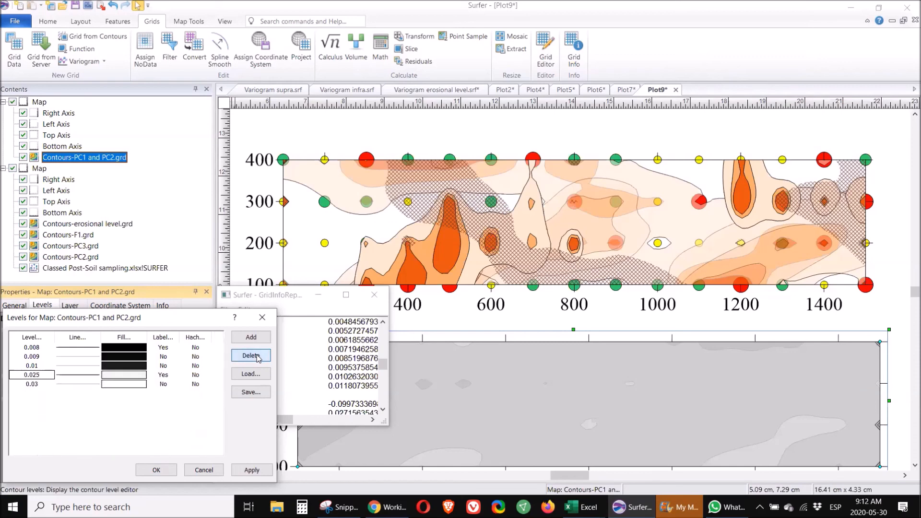
pyautogui.click(251, 355)
pyautogui.click(251, 355)
pyautogui.click(77, 337)
pyautogui.click(222, 363)
# Step: Fill the 0.01 level with the image Level 3.jpg
pyautogui.click(127, 367)
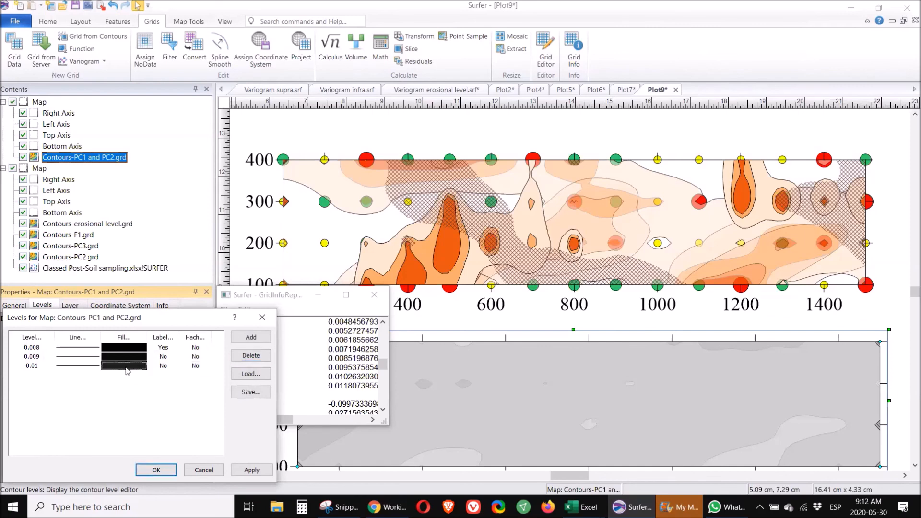
pyautogui.doubleClick(127, 371)
pyautogui.click(180, 354)
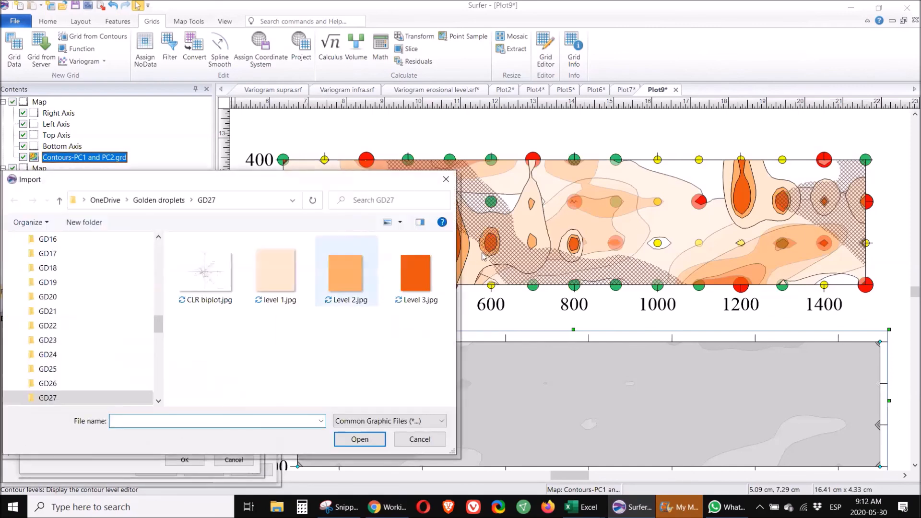
pyautogui.doubleClick(417, 271)
pyautogui.click(184, 459)
# Step: Fill the 0.009 level with the image Level 2.jpg
pyautogui.click(141, 356)
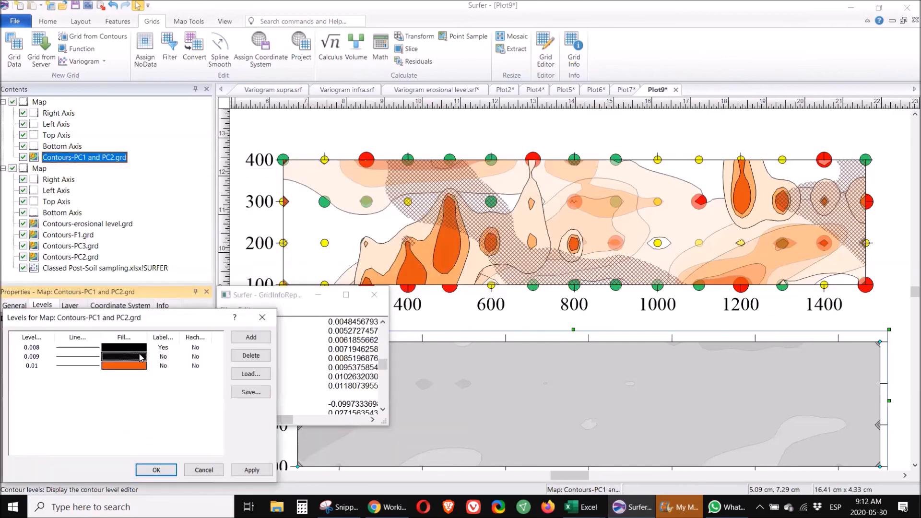
pyautogui.click(141, 356)
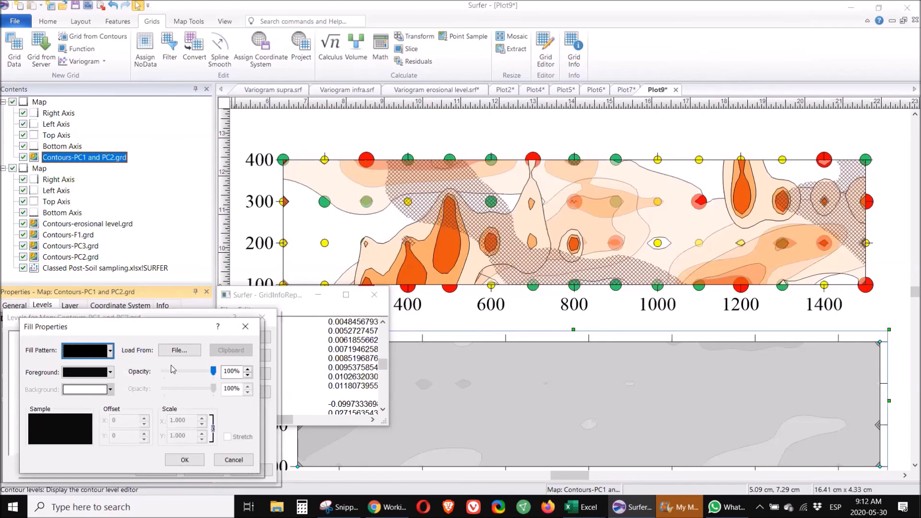
pyautogui.click(179, 350)
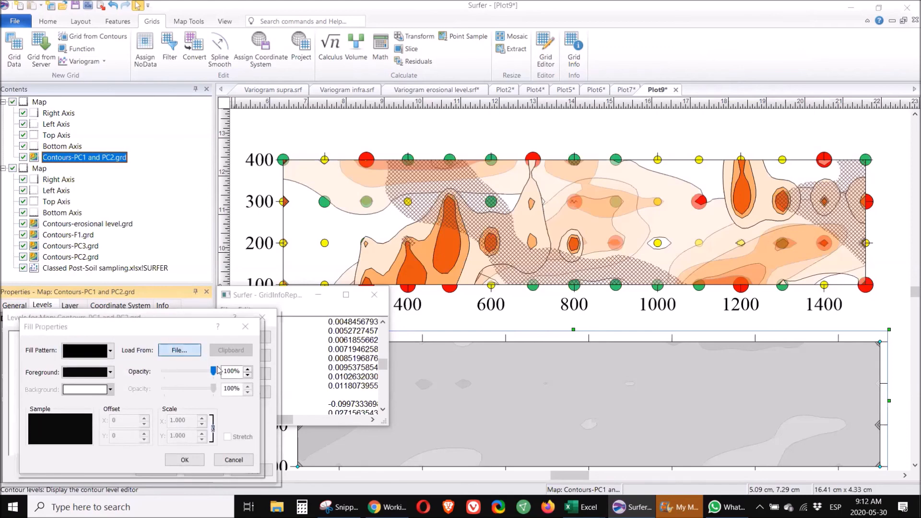
pyautogui.doubleClick(341, 274)
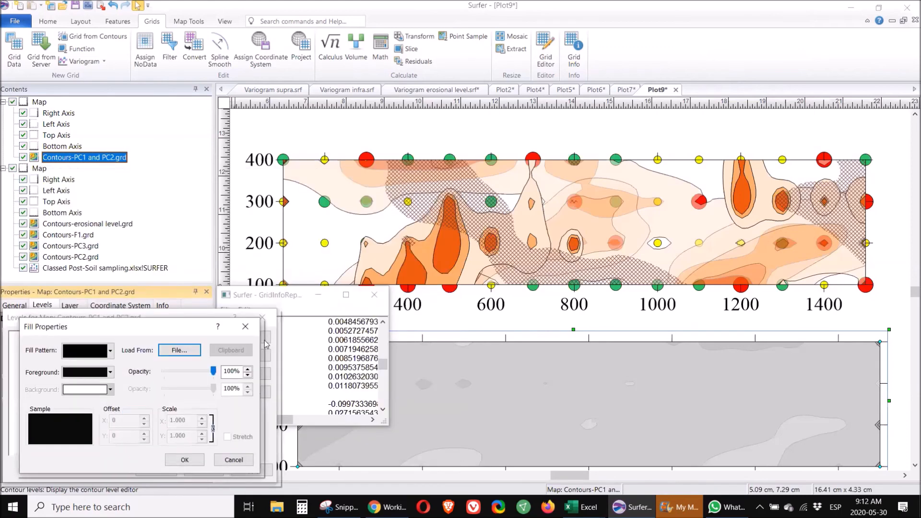
pyautogui.click(185, 459)
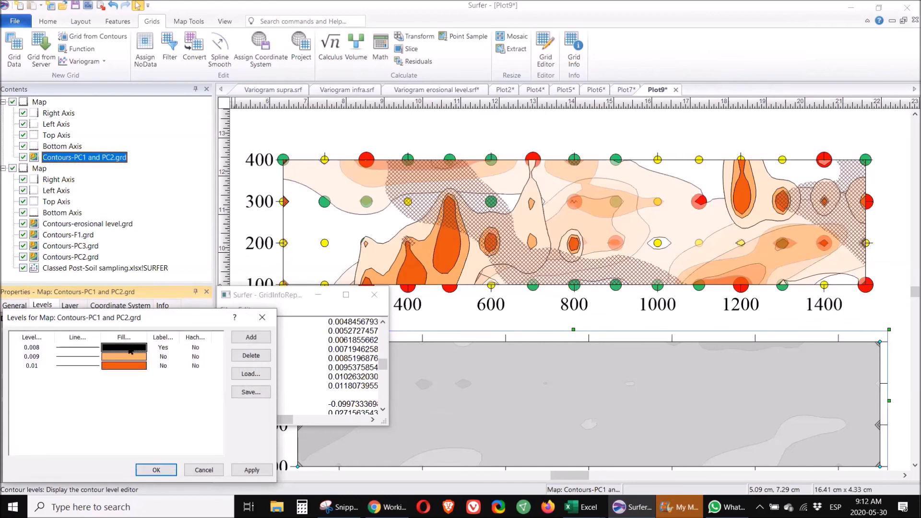
# Step: Fill the 0.008 level with the image level 1.jpg
pyautogui.click(130, 351)
pyautogui.click(190, 347)
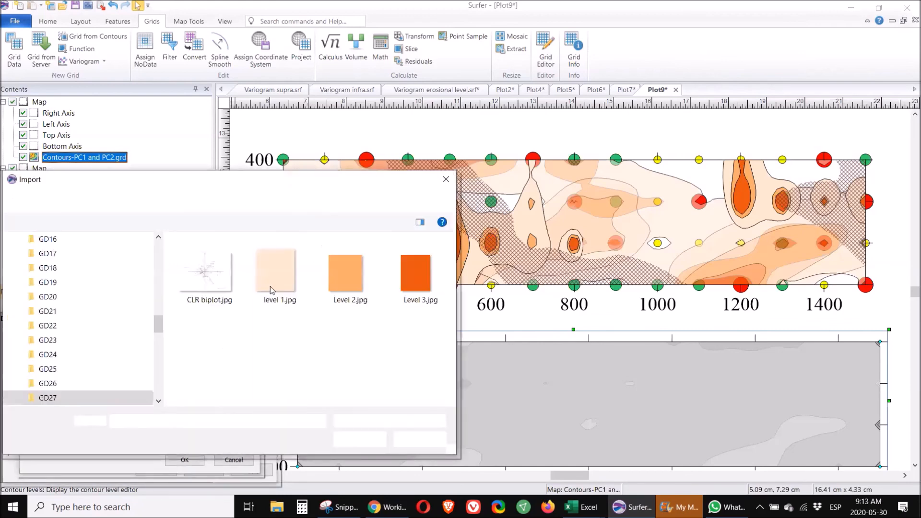
pyautogui.doubleClick(277, 272)
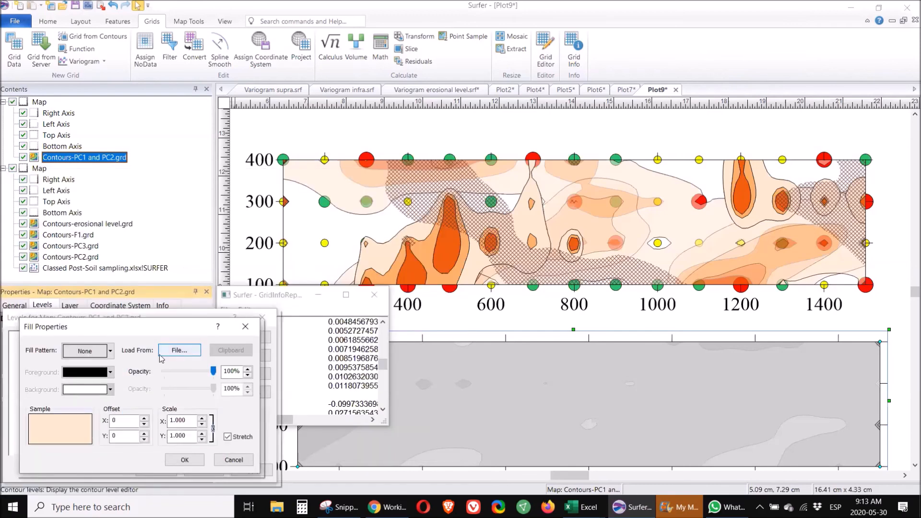
pyautogui.click(185, 459)
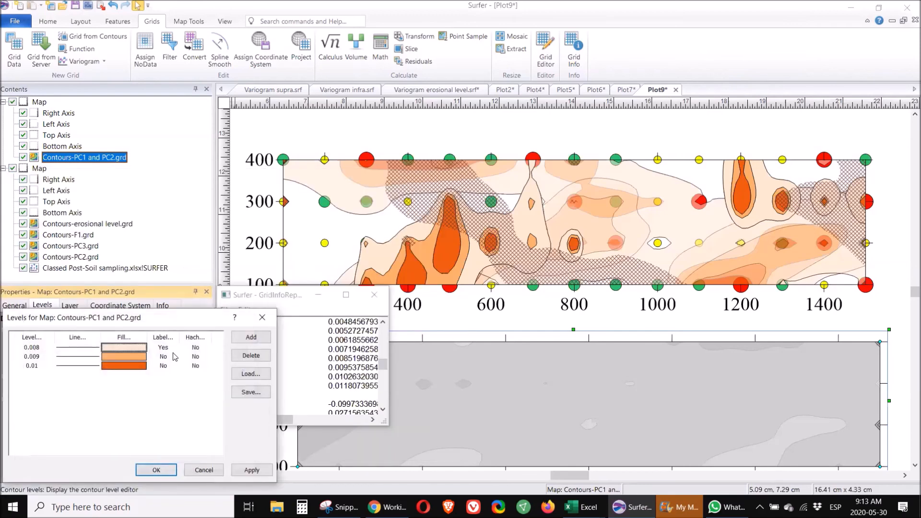
# Step: Turn off the label of the 0.008 level, accept the edited levels and close the grid report
pyautogui.doubleClick(163, 347)
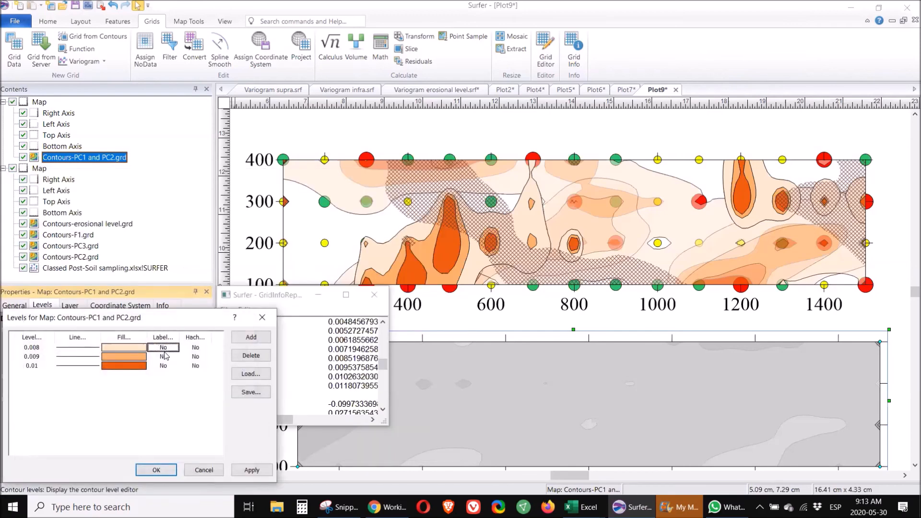
pyautogui.click(170, 472)
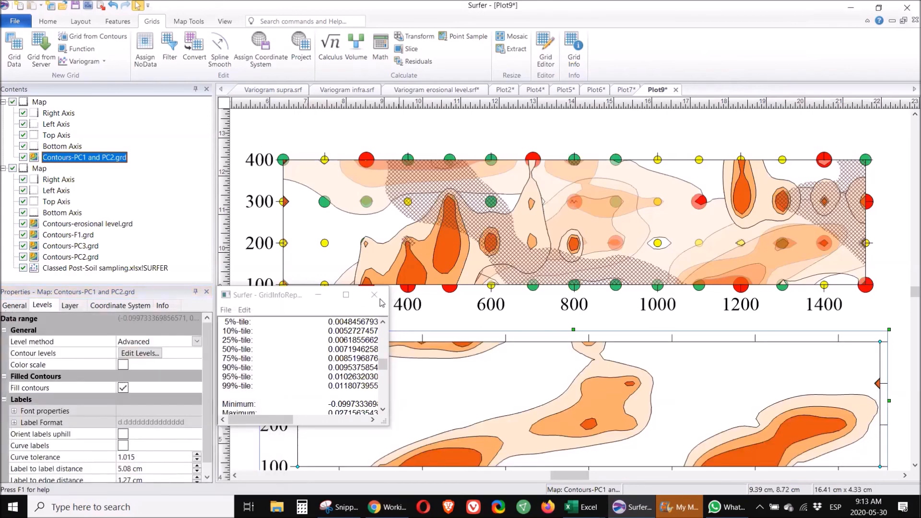
pyautogui.click(376, 294)
# Step: Move the PC1 and PC2 contour layer into the map with the soil samples, directly beneath the erosional level contours
pyautogui.scroll(-1, 579, 422)
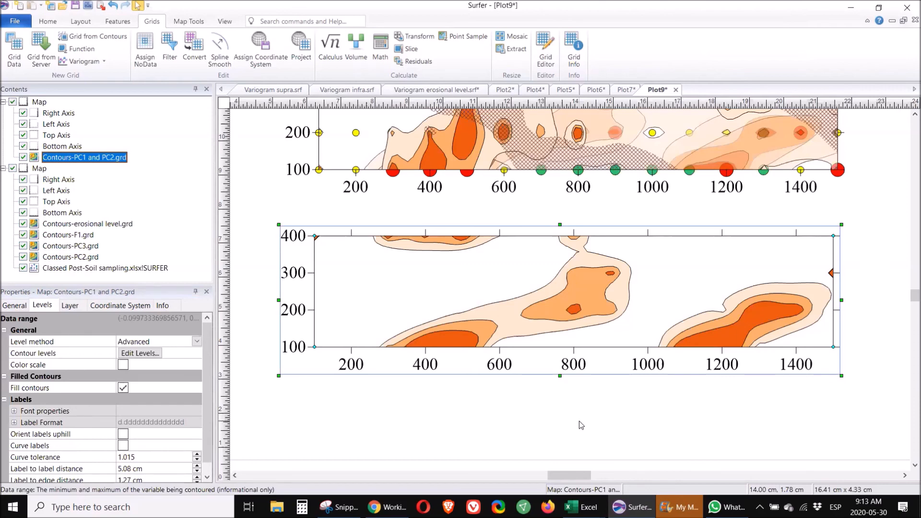
pyautogui.scroll(2, 908, 120)
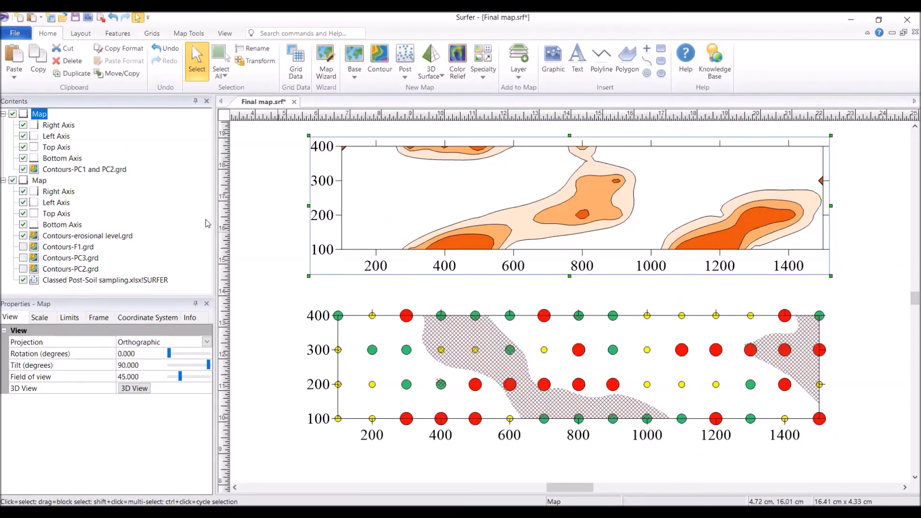
pyautogui.click(58, 171)
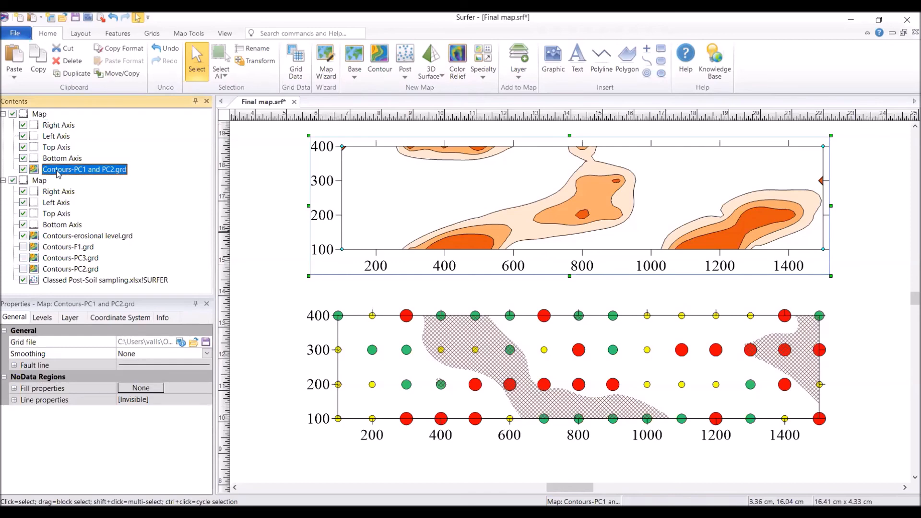
pyautogui.moveTo(63, 214); pyautogui.dragTo(62, 239)
pyautogui.moveTo(61, 241); pyautogui.dragTo(67, 245)
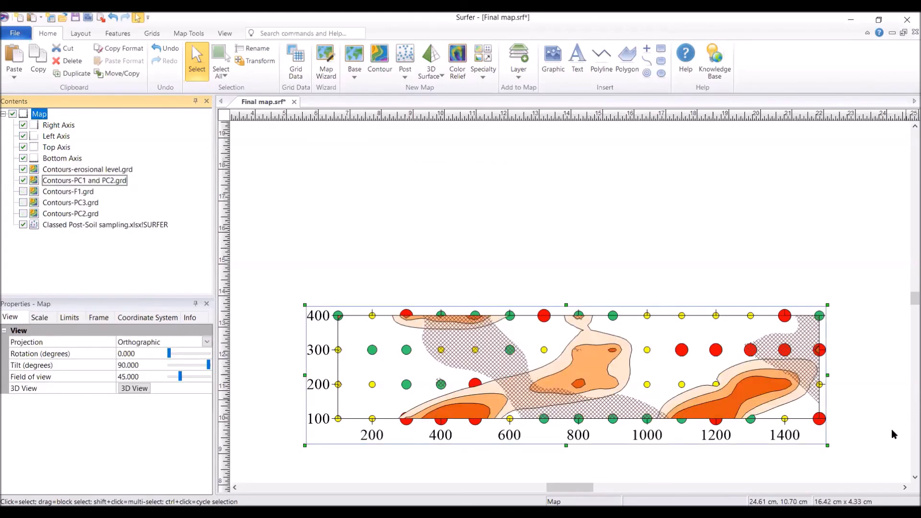
pyautogui.click(913, 477)
pyautogui.click(914, 477)
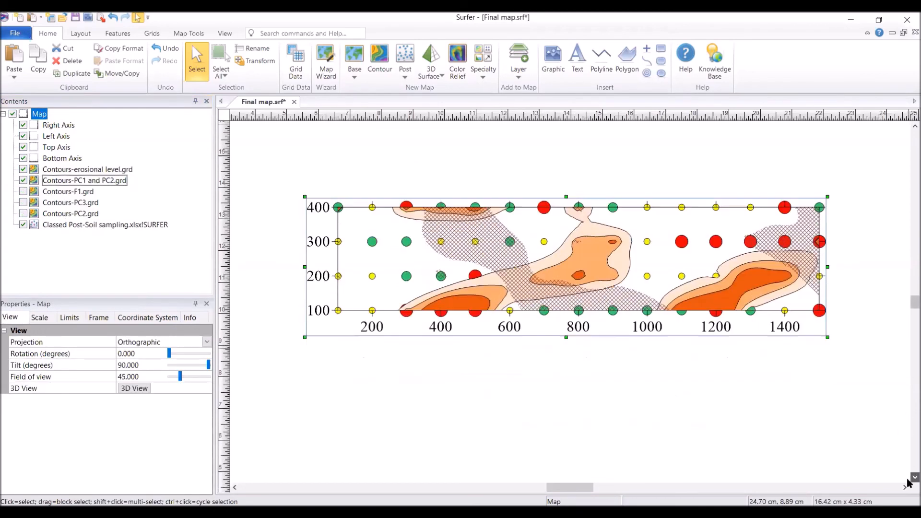